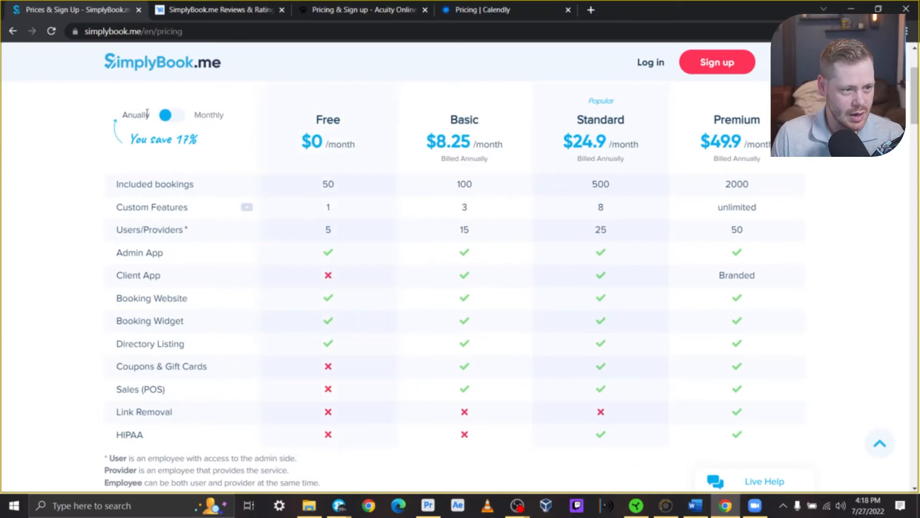
left_click(172, 117)
left_click(169, 119)
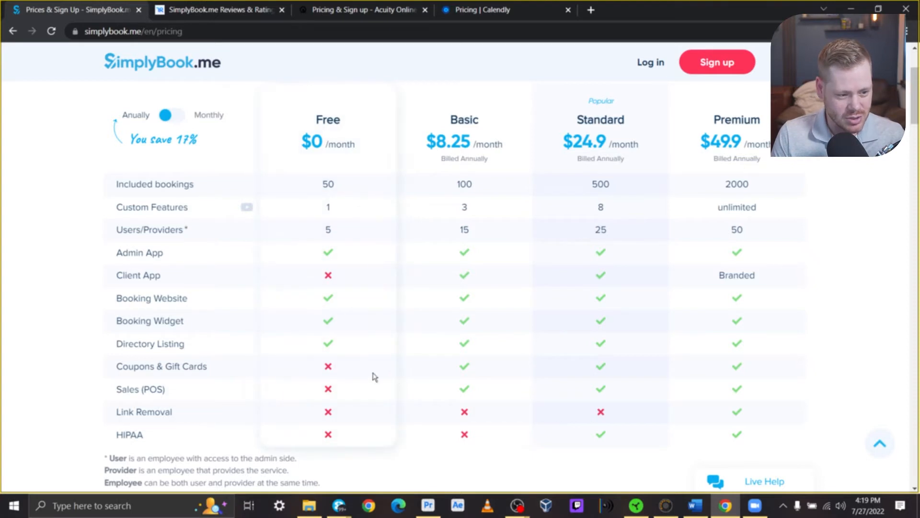
scroll(319, 373, "down", 1)
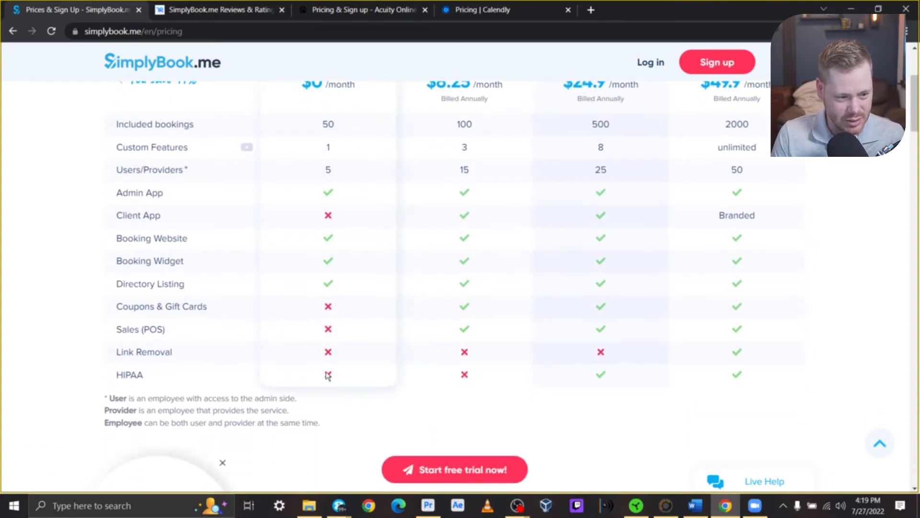
scroll(386, 326, "up", 2)
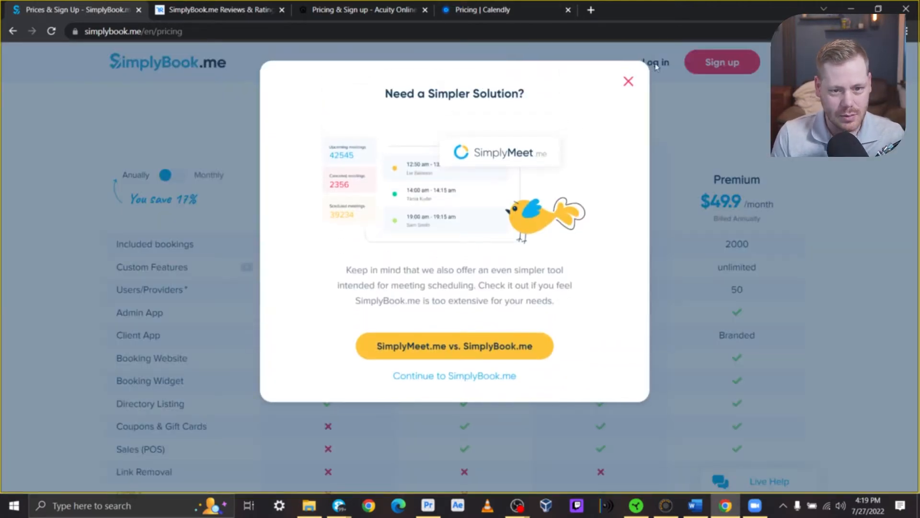
left_click(630, 83)
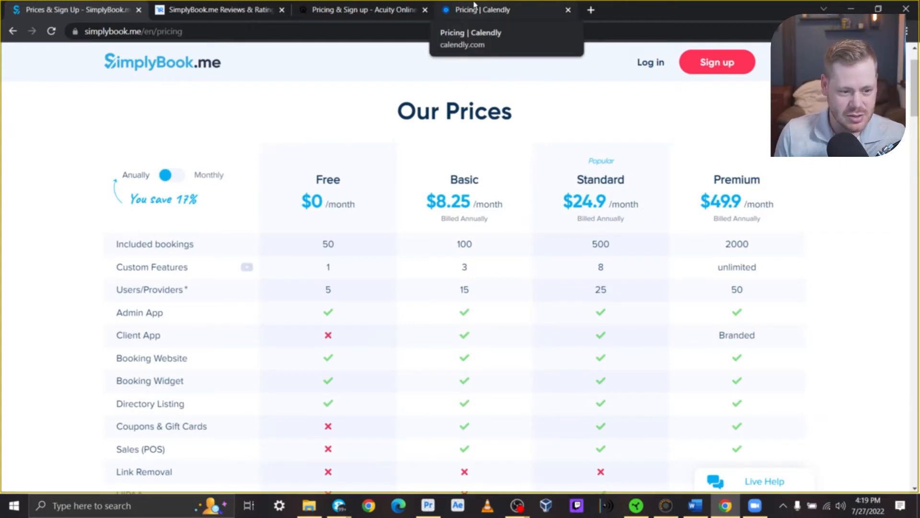
scroll(522, 336, "down", 1)
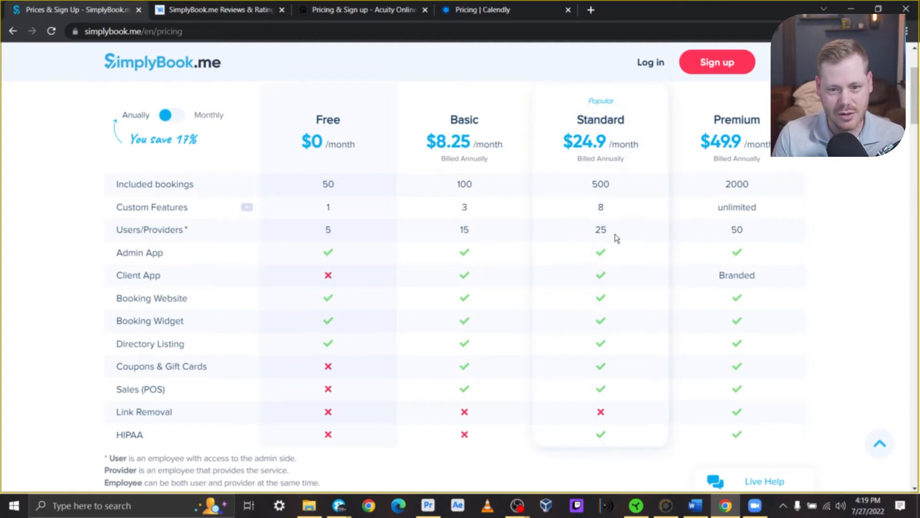
scroll(635, 258, "down", 1)
scroll(634, 258, "down", 2)
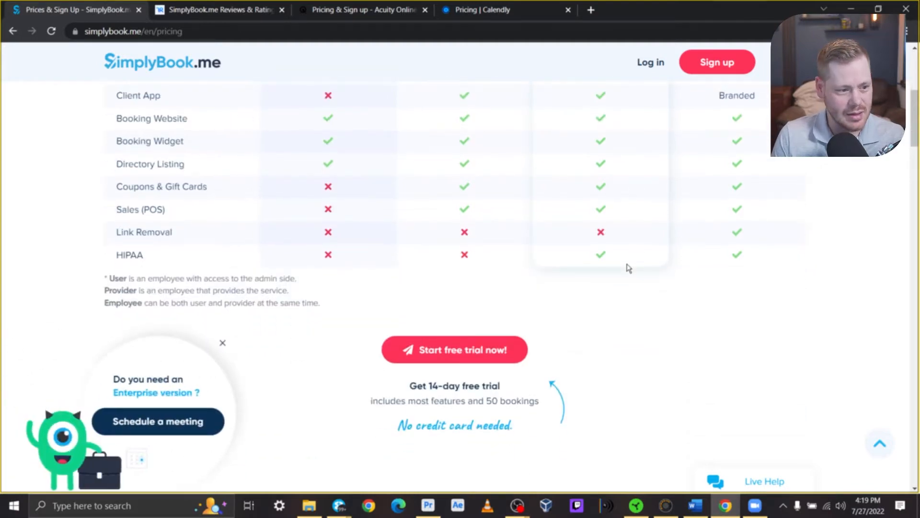
scroll(616, 237, "up", 5)
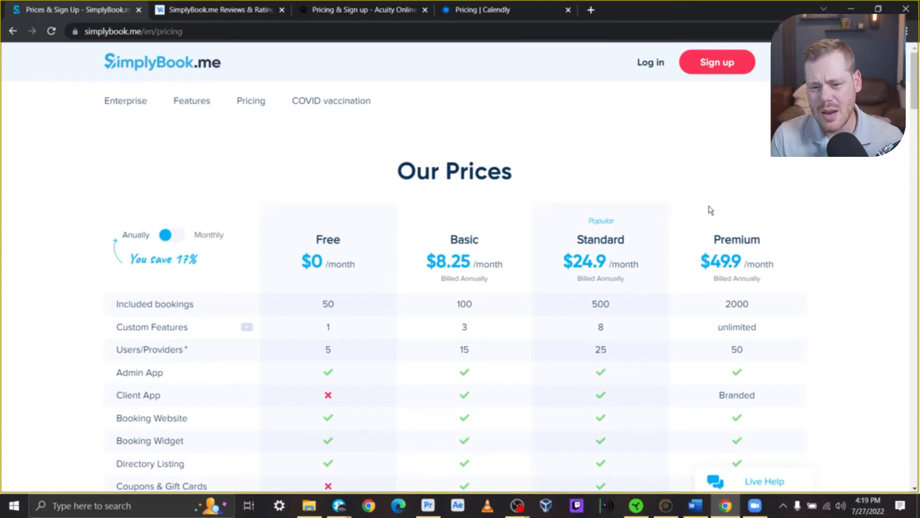
scroll(723, 241, "down", 1)
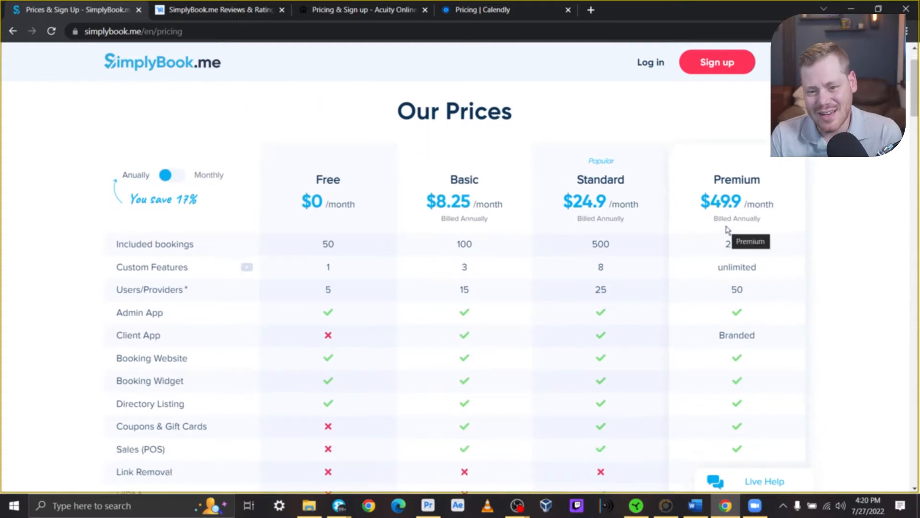
scroll(733, 231, "down", 1)
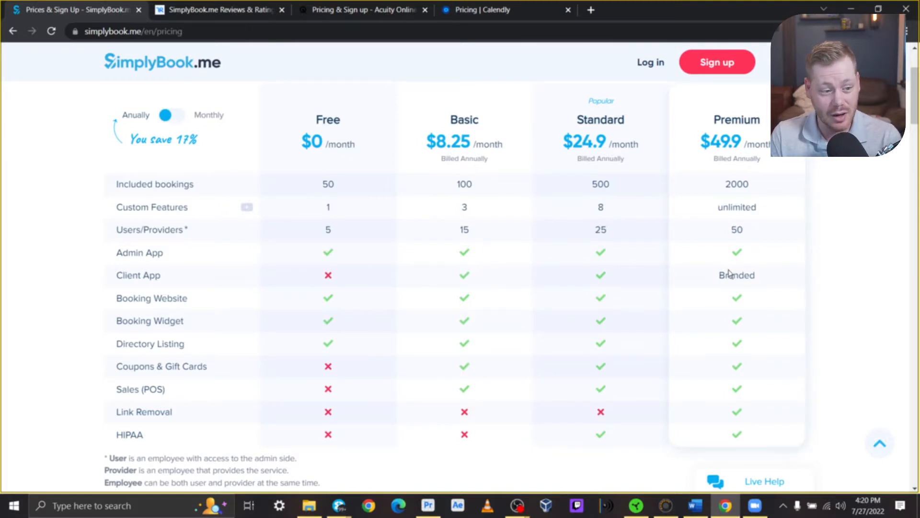
scroll(734, 277, "down", 2)
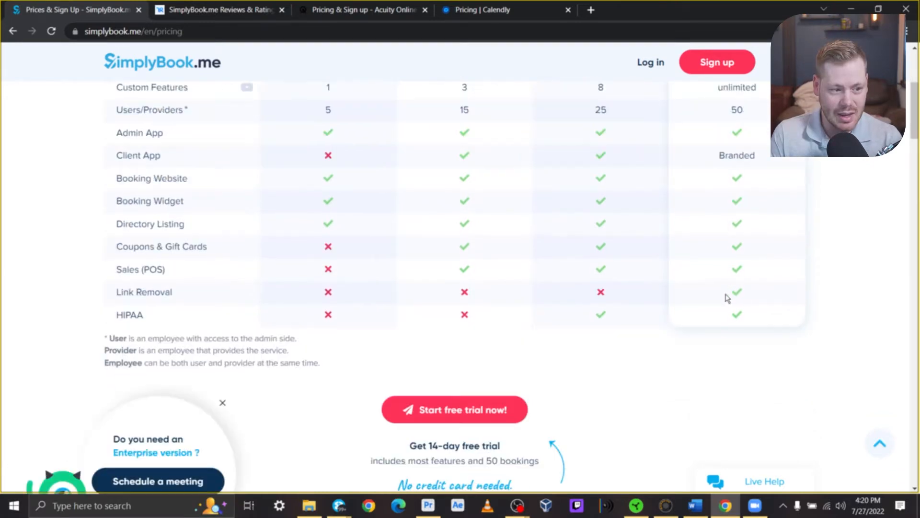
scroll(696, 232, "down", 6)
scroll(697, 233, "up", 8)
scroll(697, 233, "up", 2)
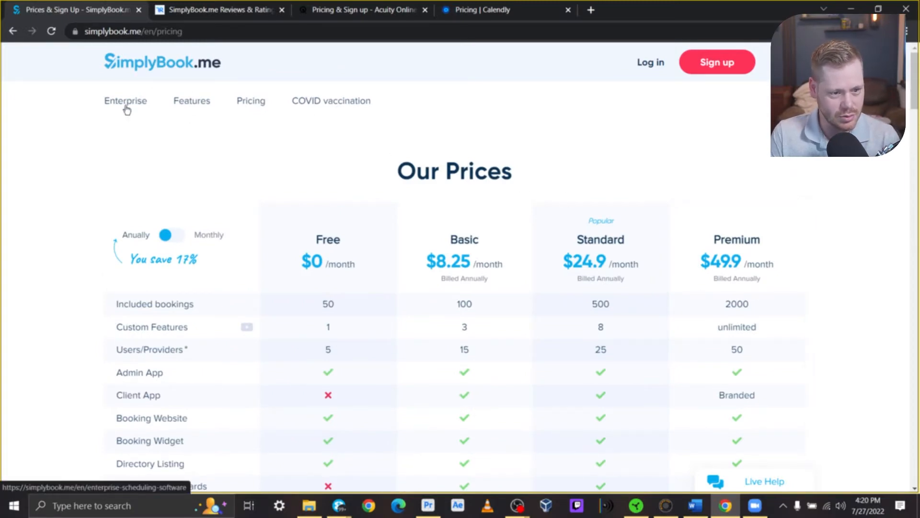
scroll(427, 134, "down", 6)
scroll(566, 189, "down", 4)
scroll(658, 217, "up", 10)
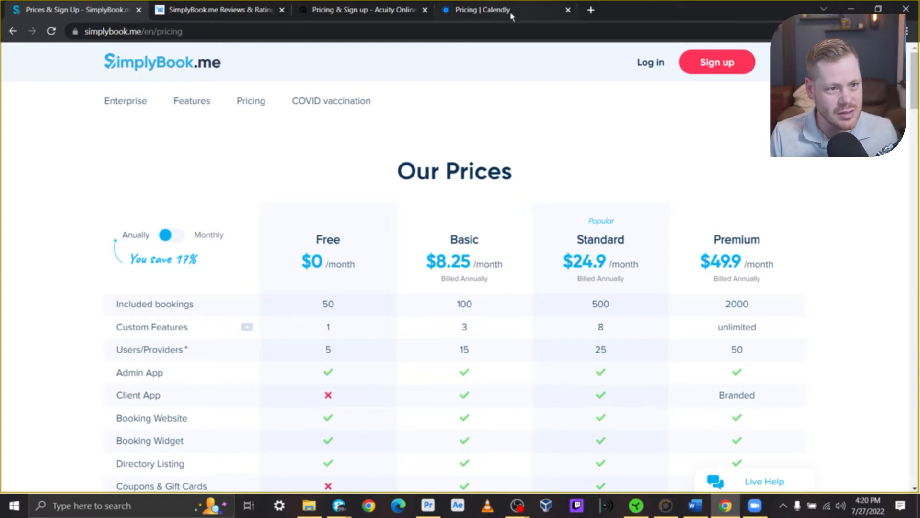
- Compare Acuity's Emerging $14, Growing $23 and Powerhouse $45 plans against SimplyBook.me's prices
left_click(339, 10)
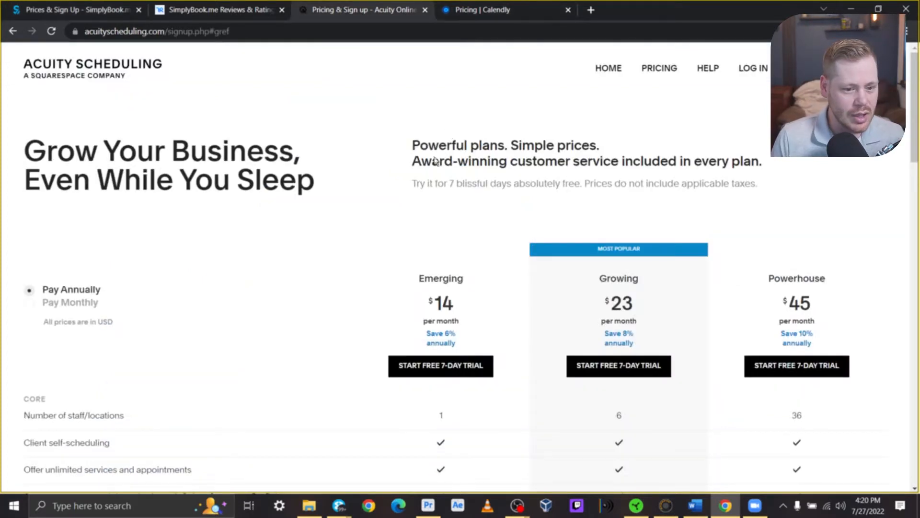
scroll(441, 144, "down", 3)
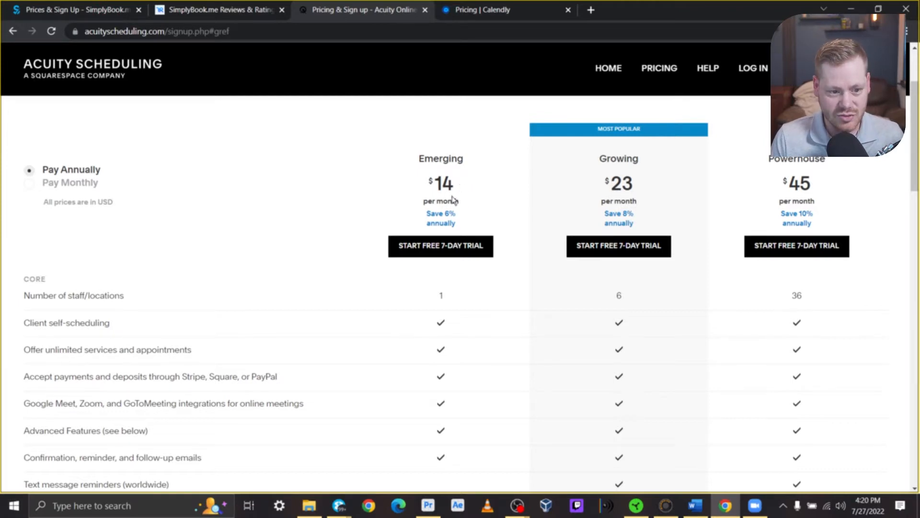
left_click(106, 10)
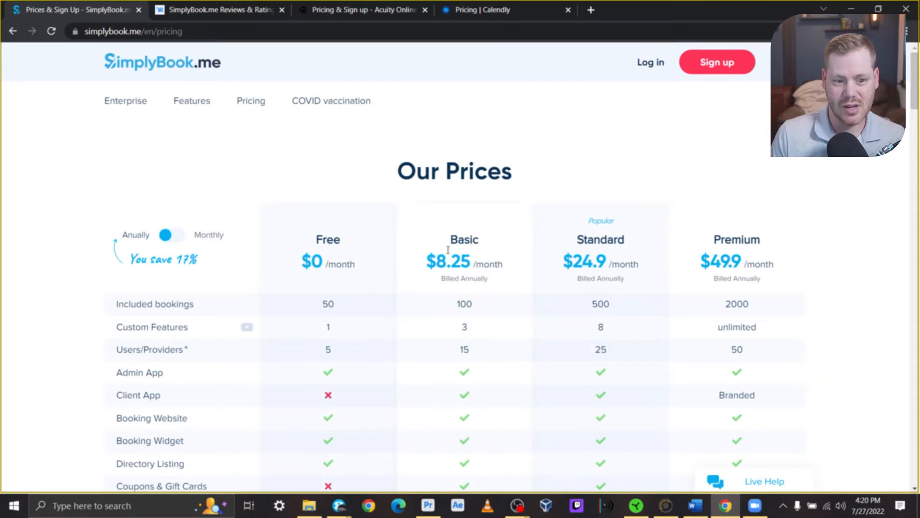
left_click(345, 11)
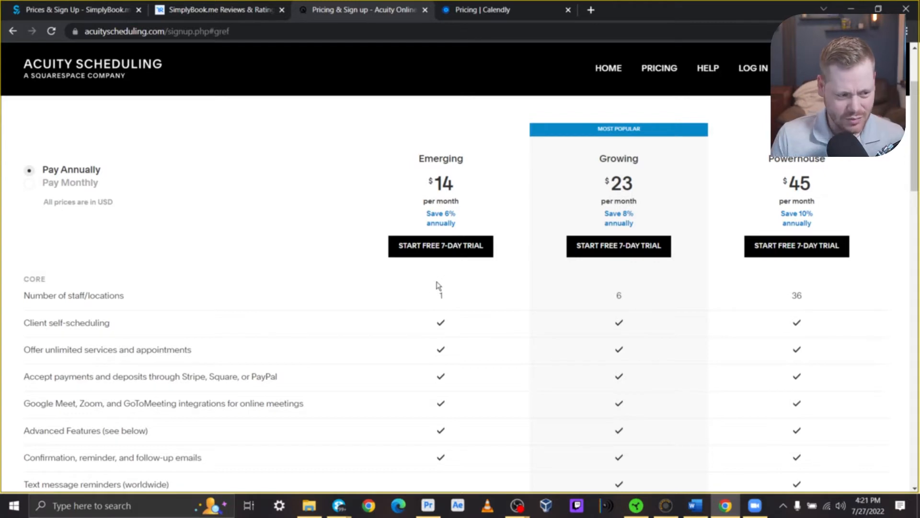
scroll(437, 287, "down", 1)
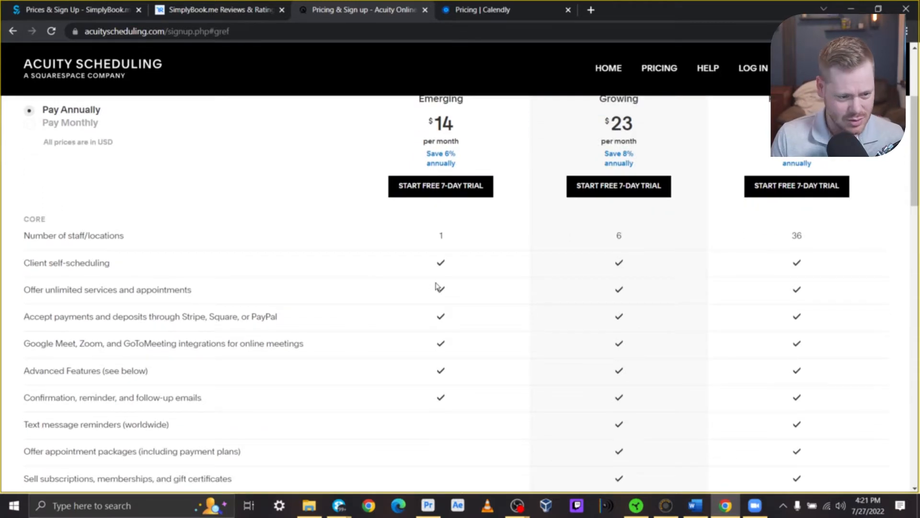
scroll(437, 286, "up", 1)
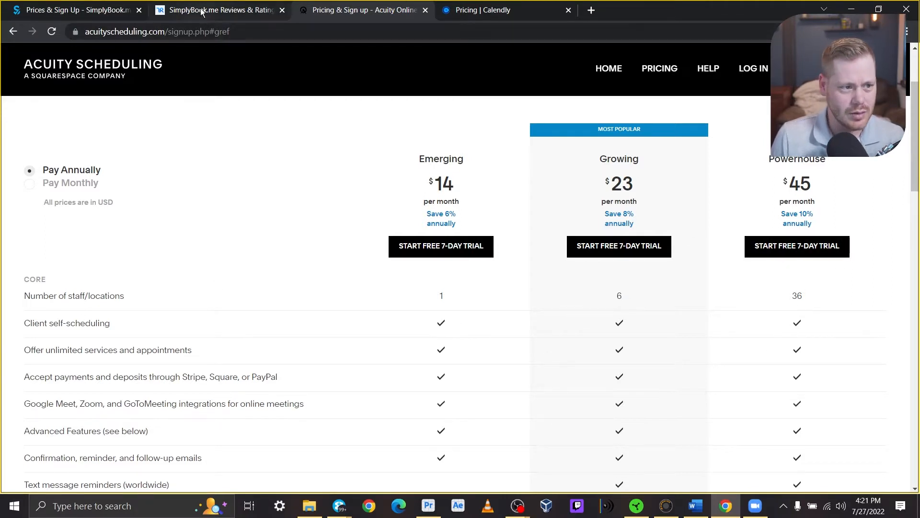
- Move the SimplyBook.me pricing tab after the reviews tab, recheck Acuity, then go to Calendly's pricing
left_click_drag(113, 14, 206, 13)
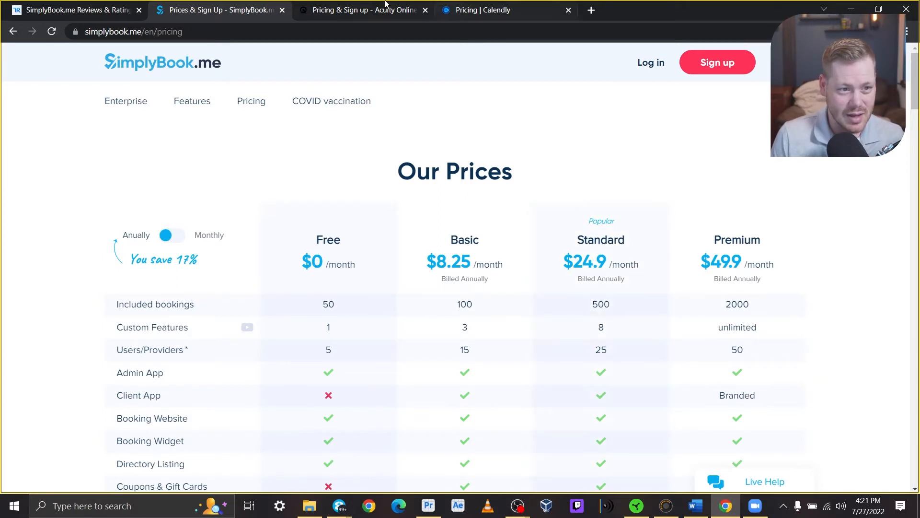
left_click(364, 10)
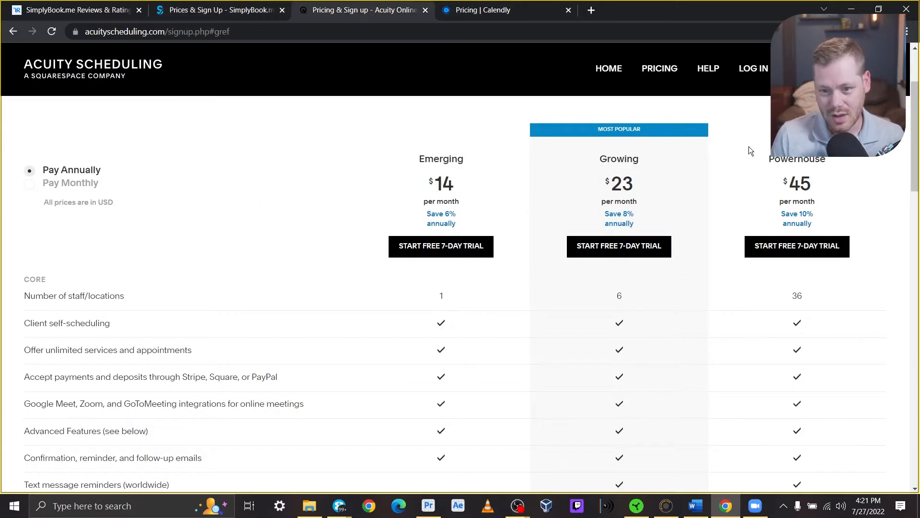
left_click(234, 12)
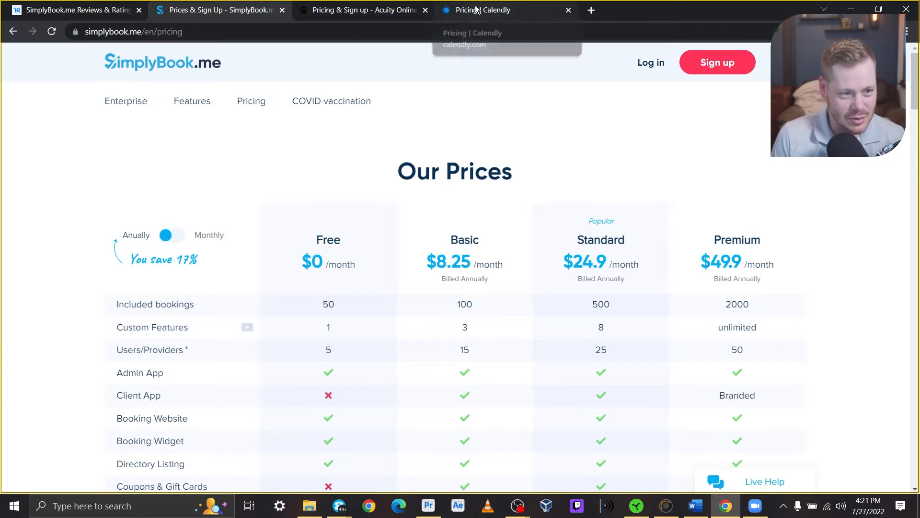
left_click(364, 10)
scroll(628, 319, "up", 3)
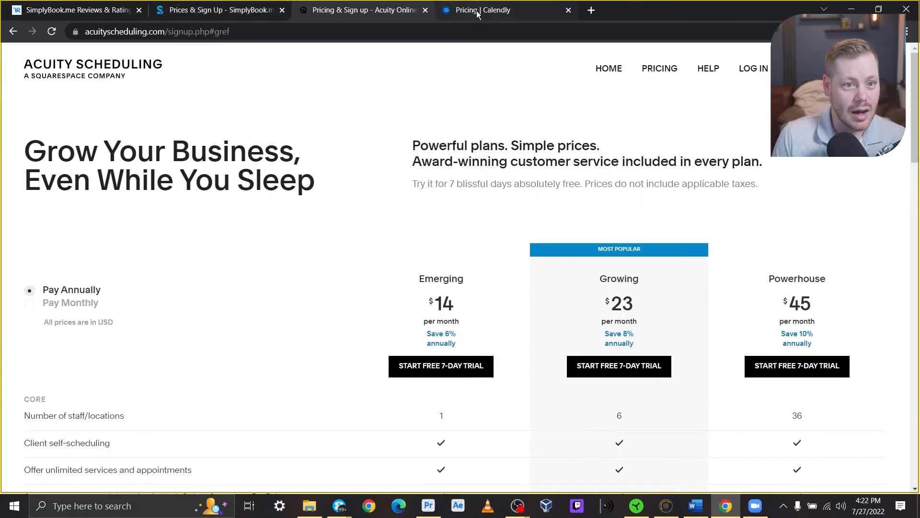
left_click(477, 10)
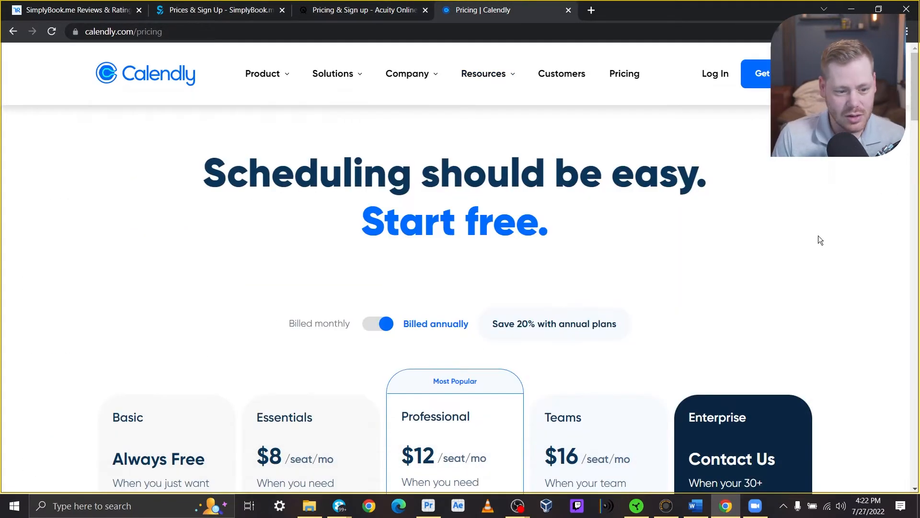
- Review Calendly's Free, $8, $12 and $16 seat plans against SimplyBook.me's prices
scroll(573, 246, "down", 3)
scroll(449, 357, "down", 5)
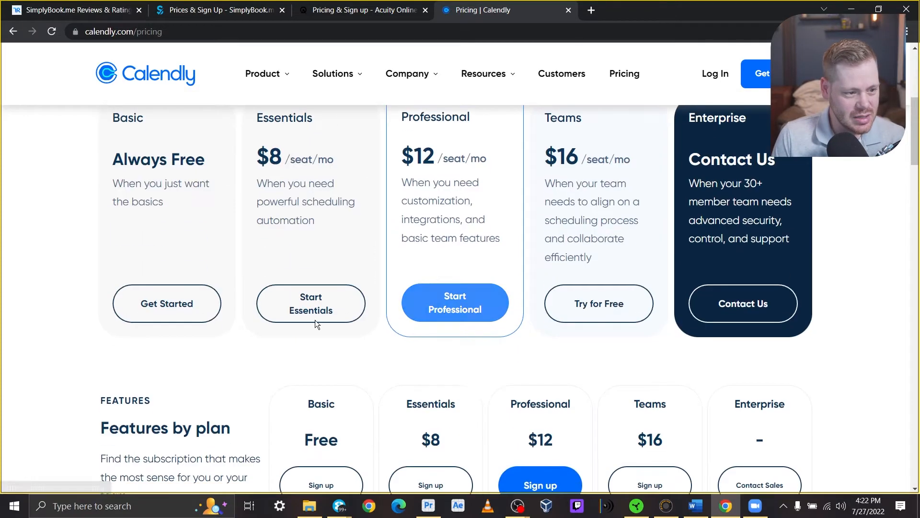
scroll(145, 227, "down", 5)
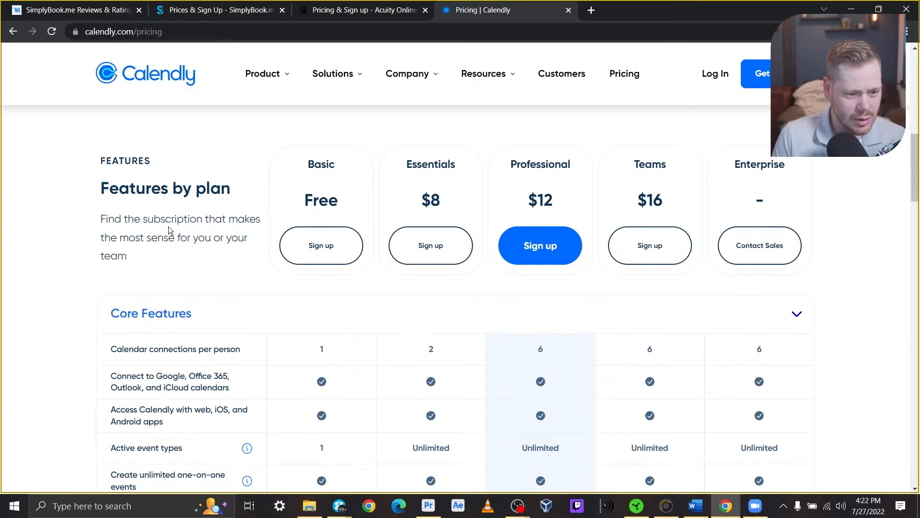
scroll(174, 233, "up", 2)
scroll(65, 327, "down", 1)
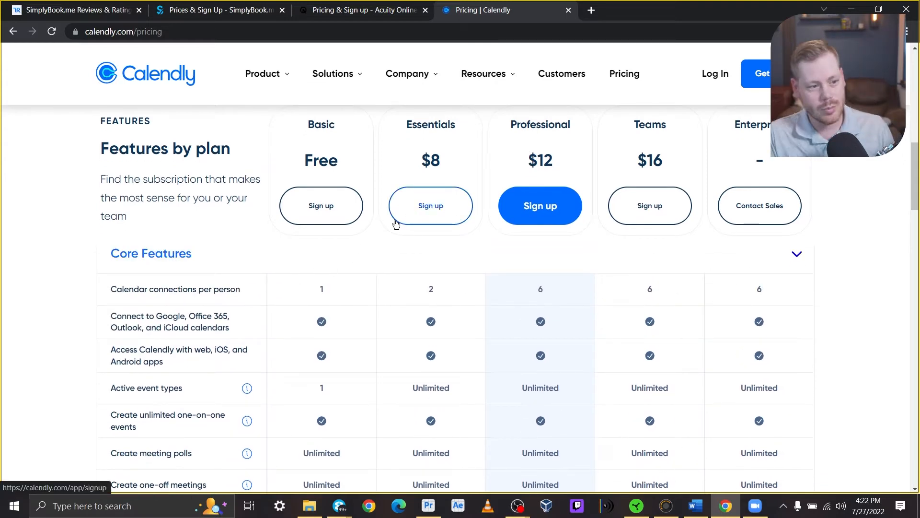
scroll(360, 242, "down", 1)
scroll(361, 235, "up", 1)
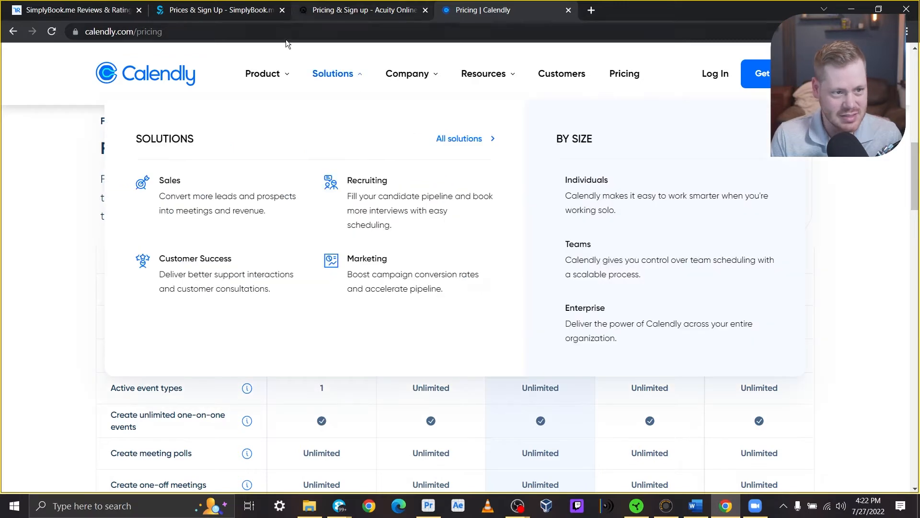
left_click(221, 14)
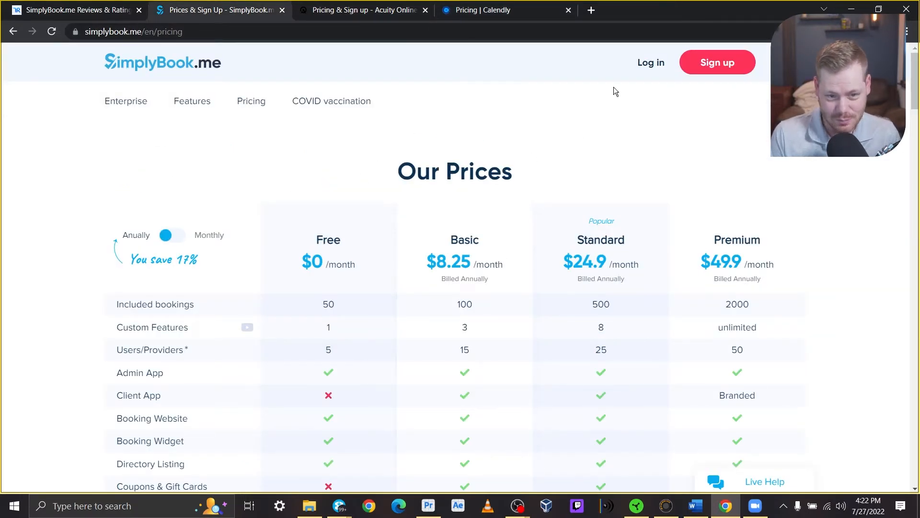
left_click(501, 11)
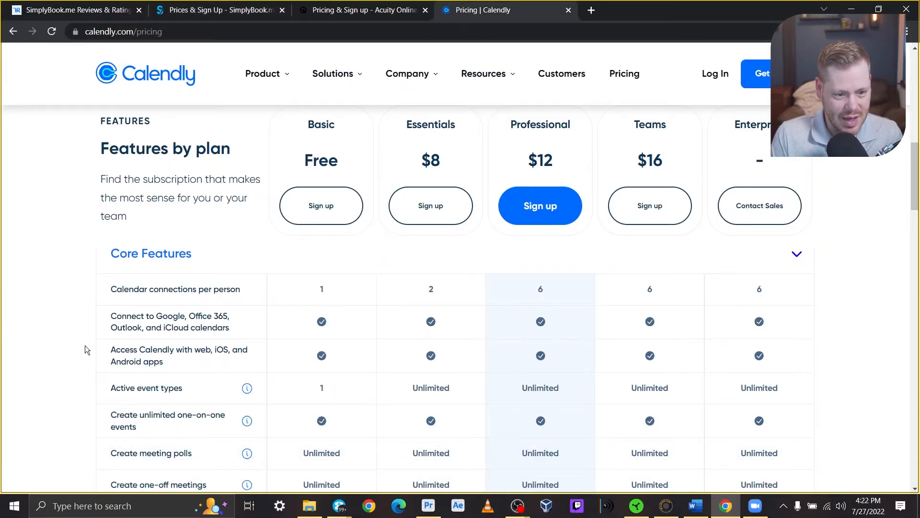
scroll(88, 339, "down", 2)
scroll(88, 340, "up", 3)
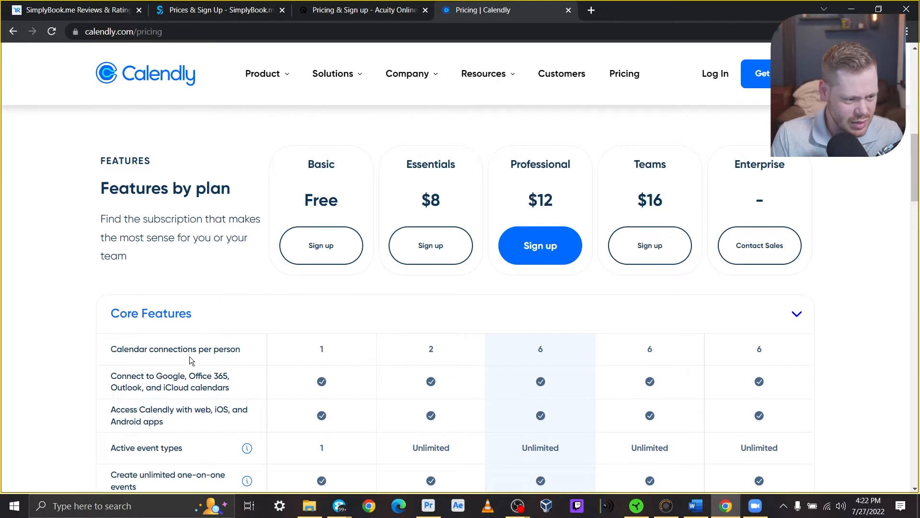
scroll(73, 361, "down", 1)
scroll(74, 358, "up", 1)
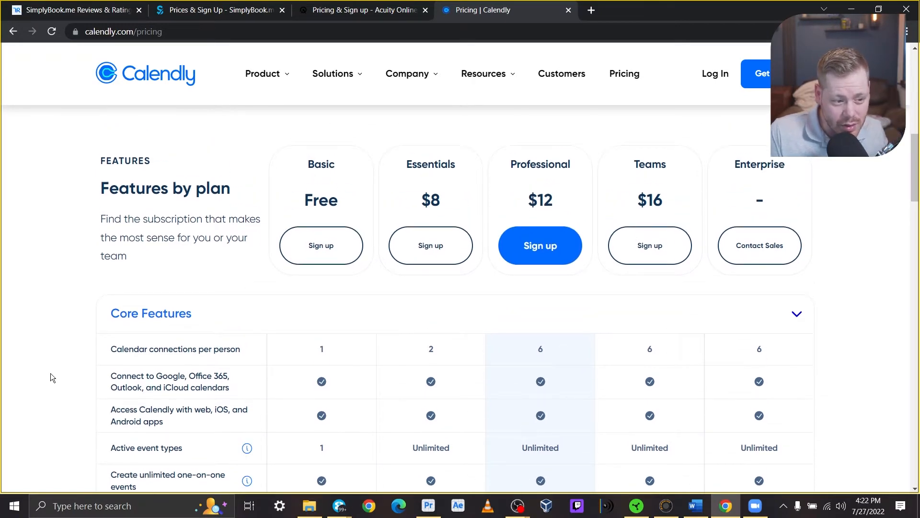
- Open Calendly's resources and tools list while comparing with SimplyBook.me's pricing
left_click(192, 11)
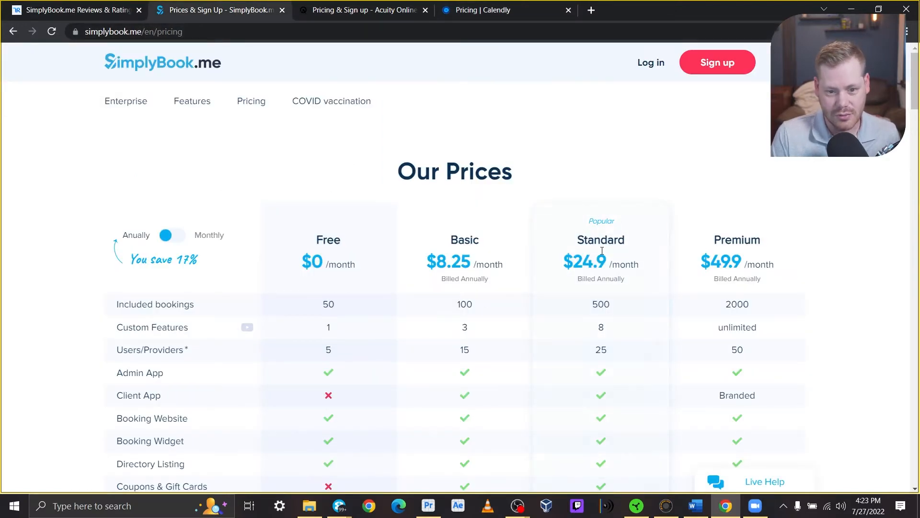
left_click(465, 14)
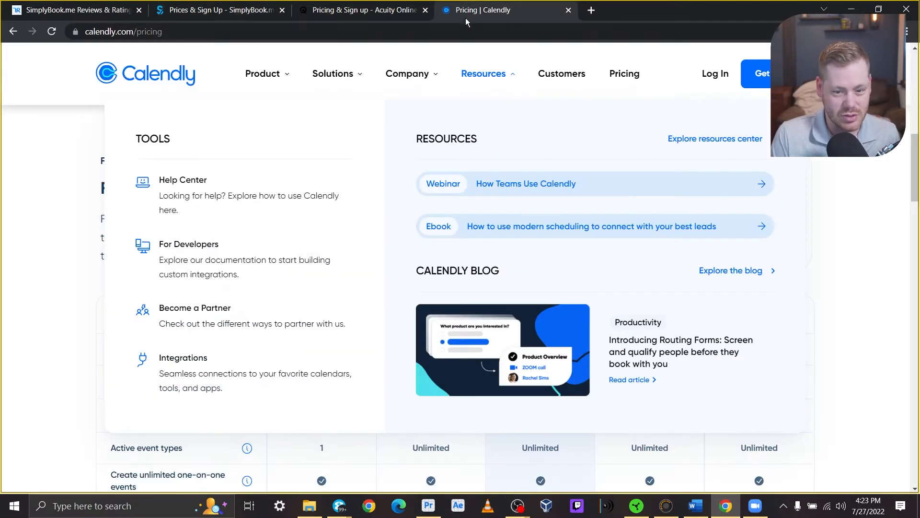
scroll(892, 290, "down", 1)
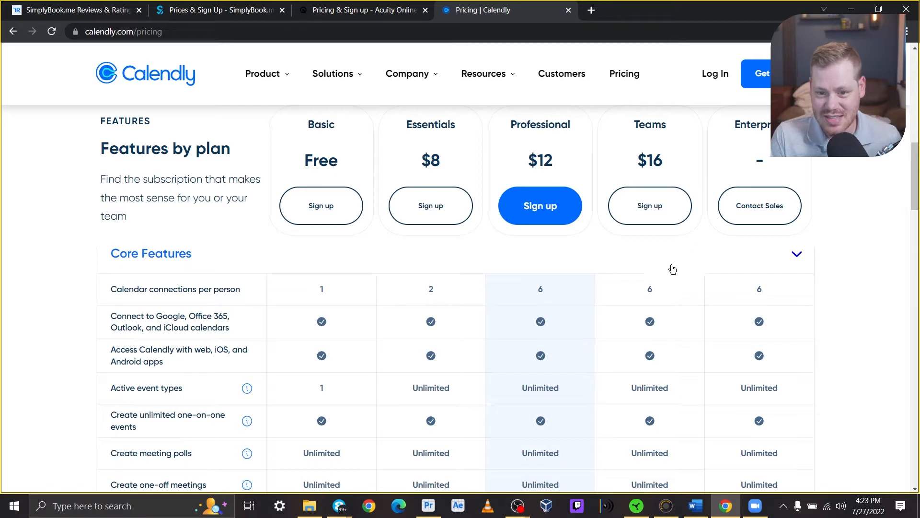
left_click(504, 84)
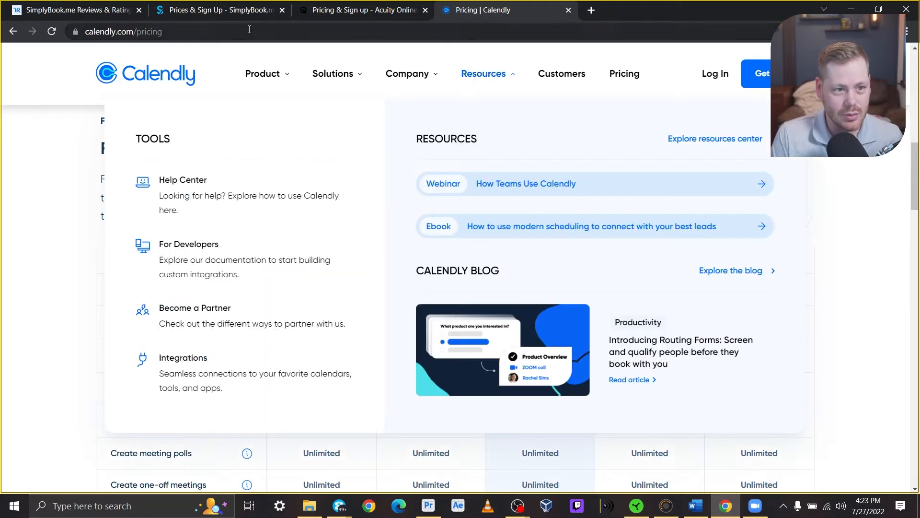
left_click(208, 12)
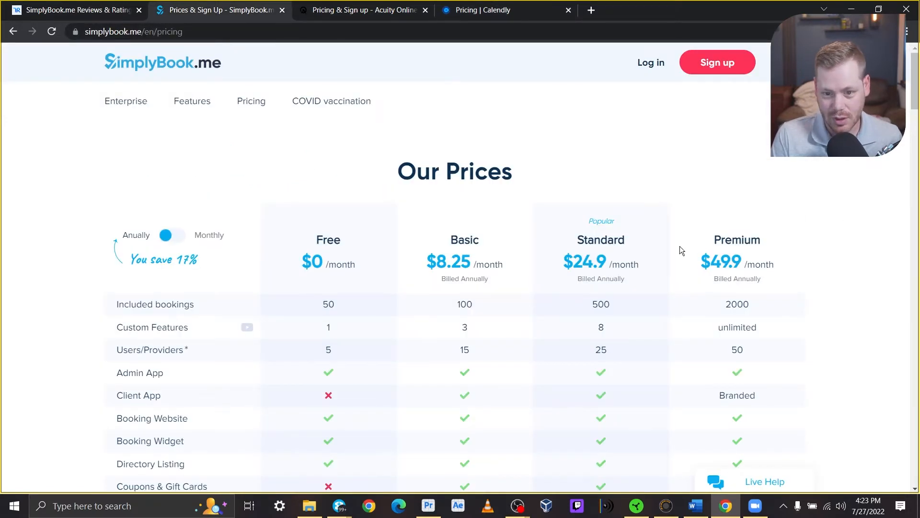
left_click(484, 10)
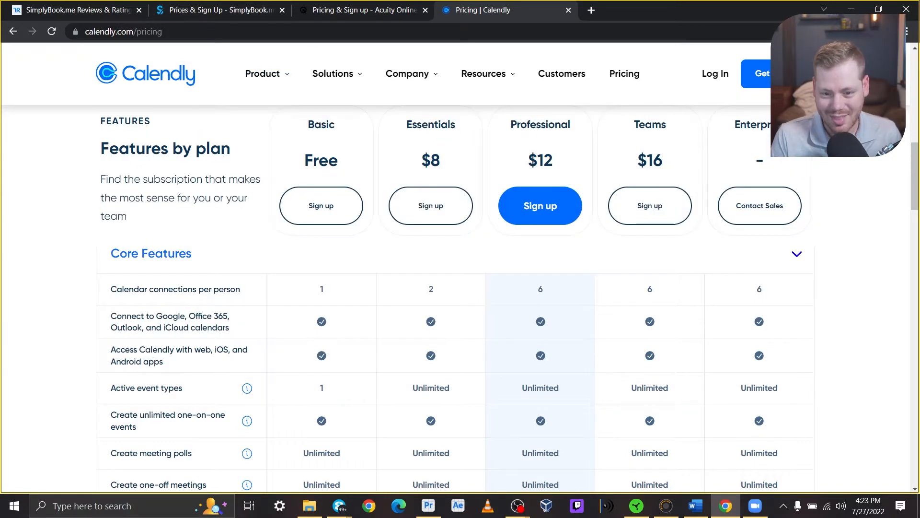
- Check Calendly's feature table and Acuity's prices, finishing on SimplyBook.me's pricing page
scroll(859, 283, "down", 5)
scroll(861, 280, "up", 8)
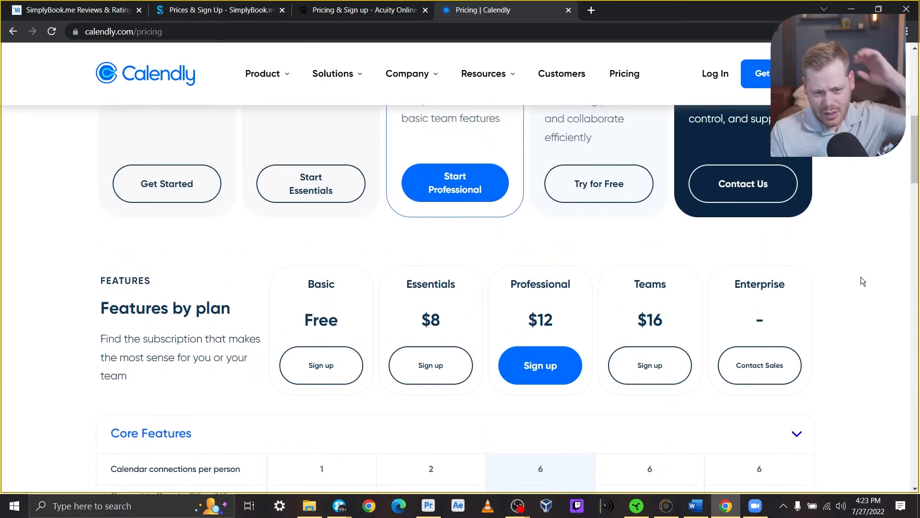
scroll(861, 277, "up", 7)
scroll(856, 274, "down", 3)
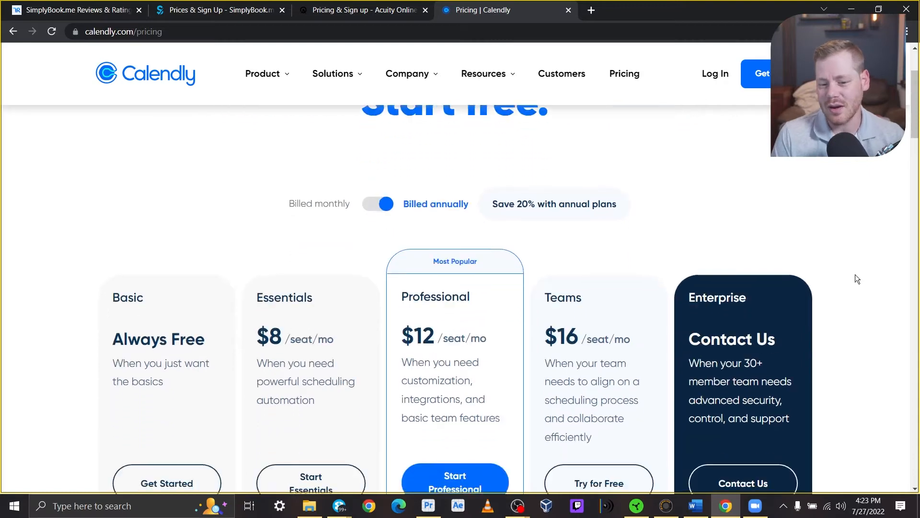
scroll(856, 275, "up", 1)
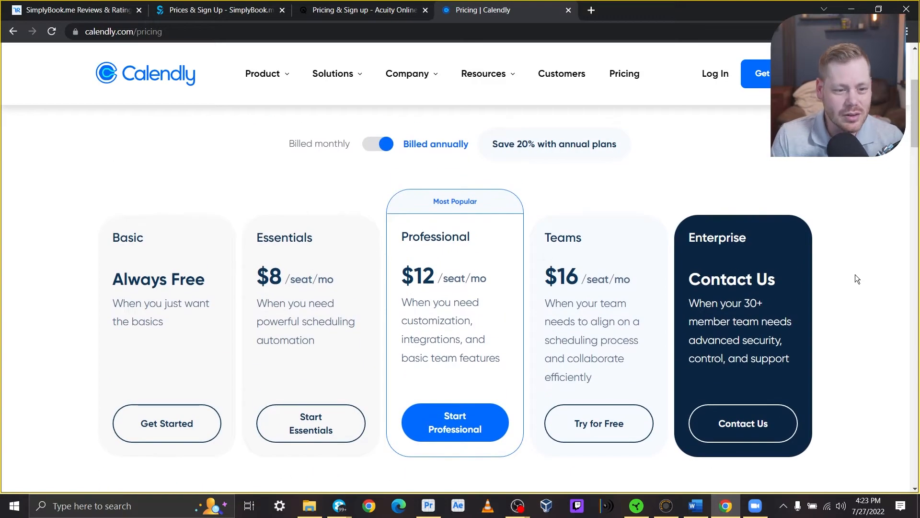
left_click(244, 13)
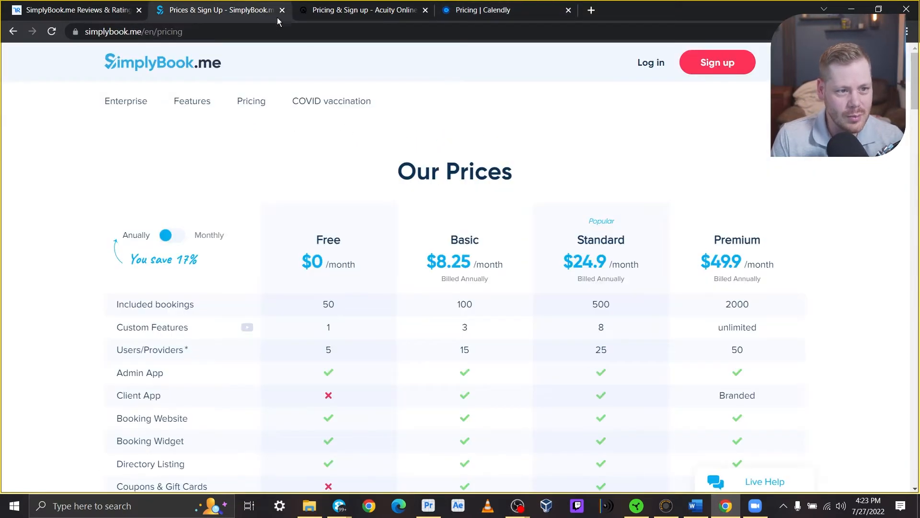
left_click(360, 5)
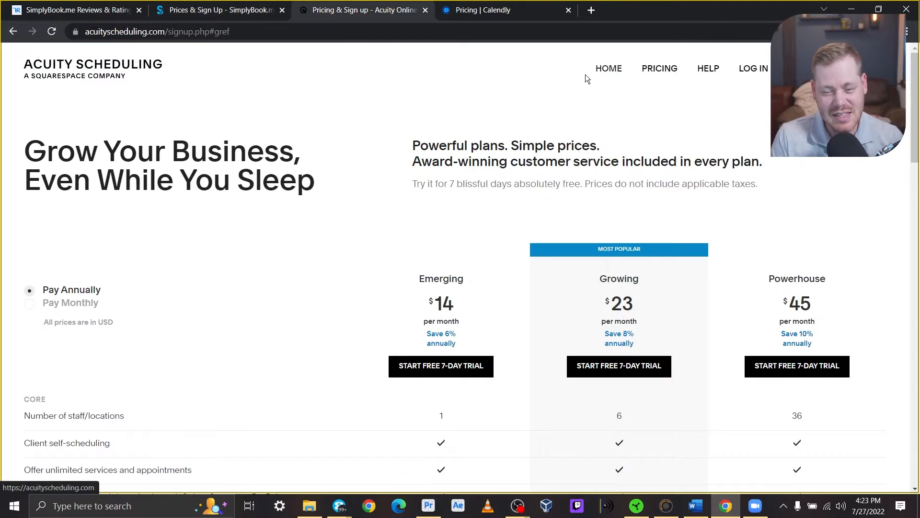
left_click(217, 12)
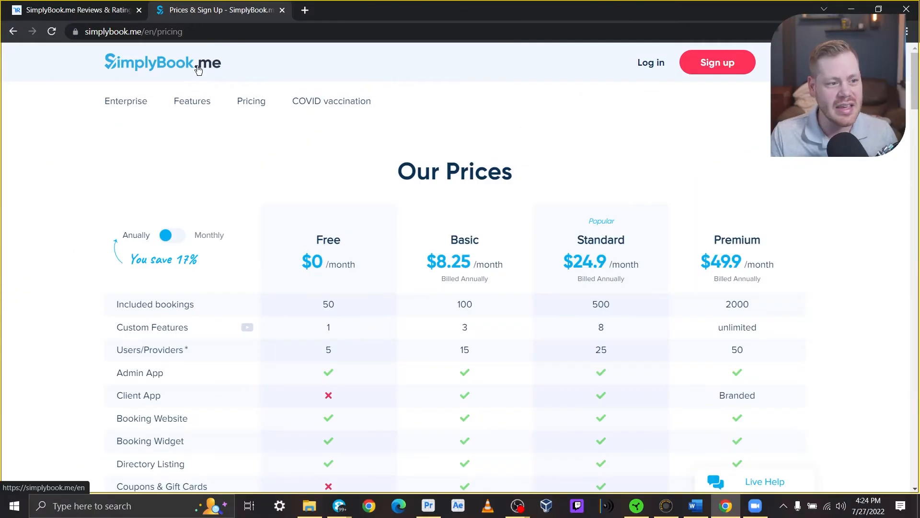
- Go from the pricing page to the Our Features section of SimplyBook.me's home page
left_click(207, 73)
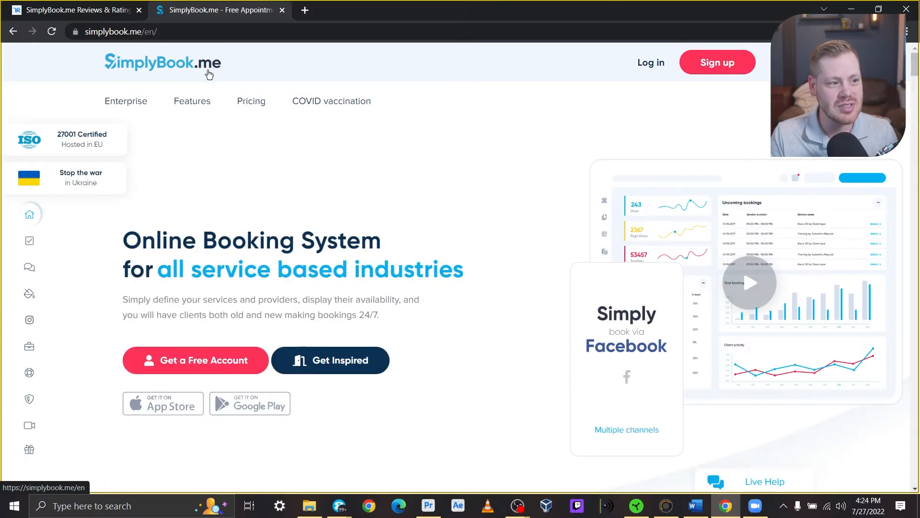
scroll(329, 120, "down", 4)
scroll(332, 118, "down", 10)
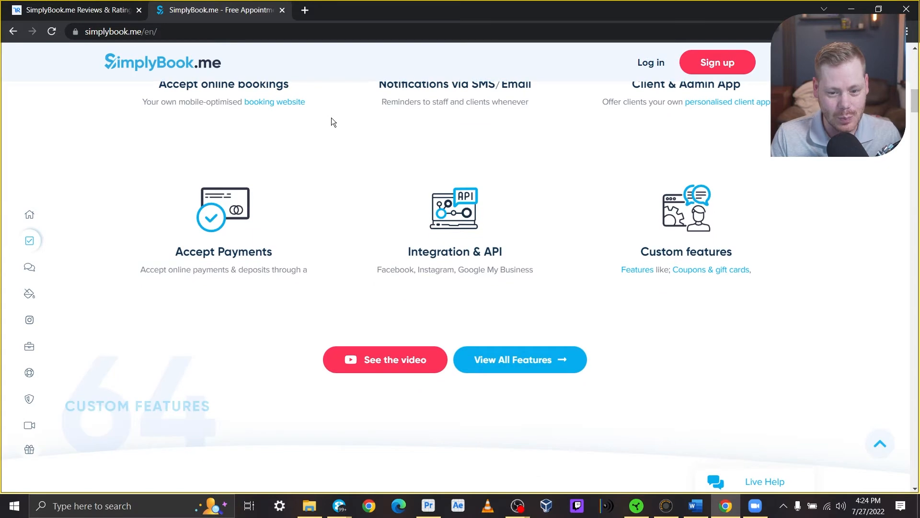
scroll(383, 178, "down", 8)
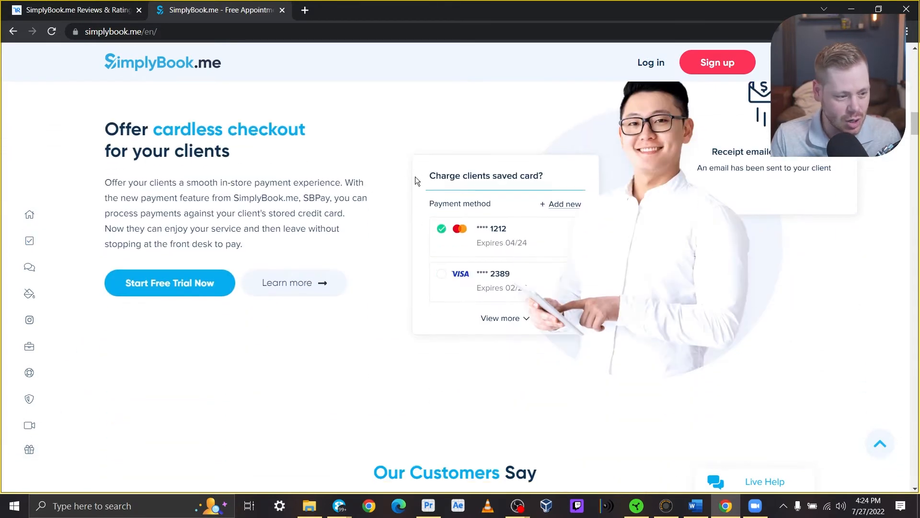
mouse_move(50, 292)
left_click(46, 241)
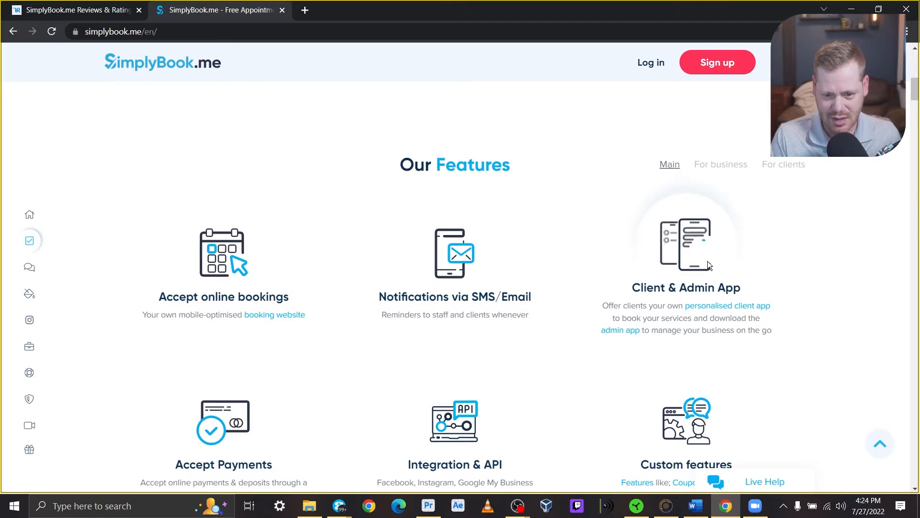
- Open 'See all integrations' from the Integration & API card in a new tab
scroll(709, 265, "down", 2)
mouse_move(691, 297)
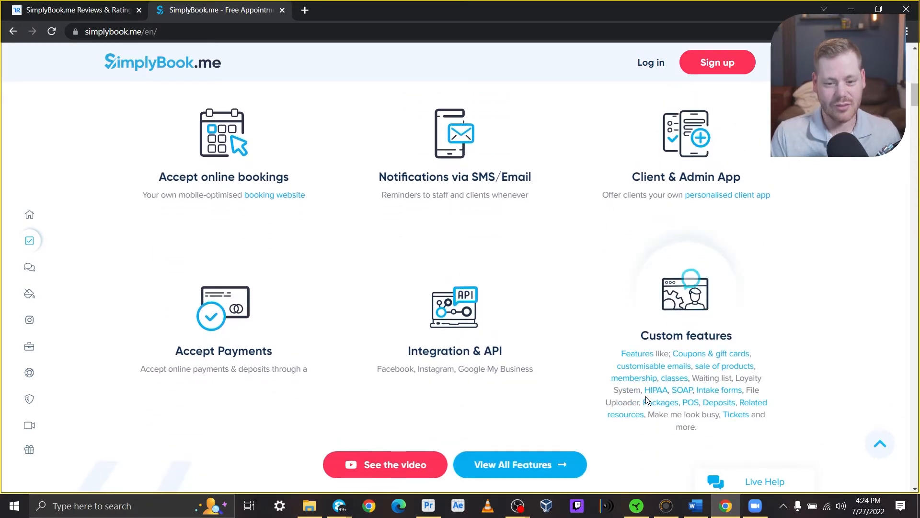
mouse_move(467, 291)
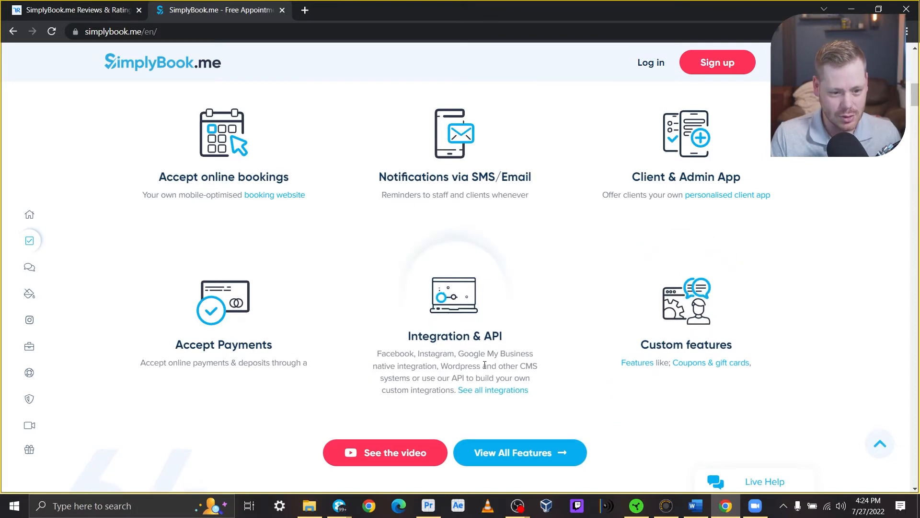
left_click(488, 390)
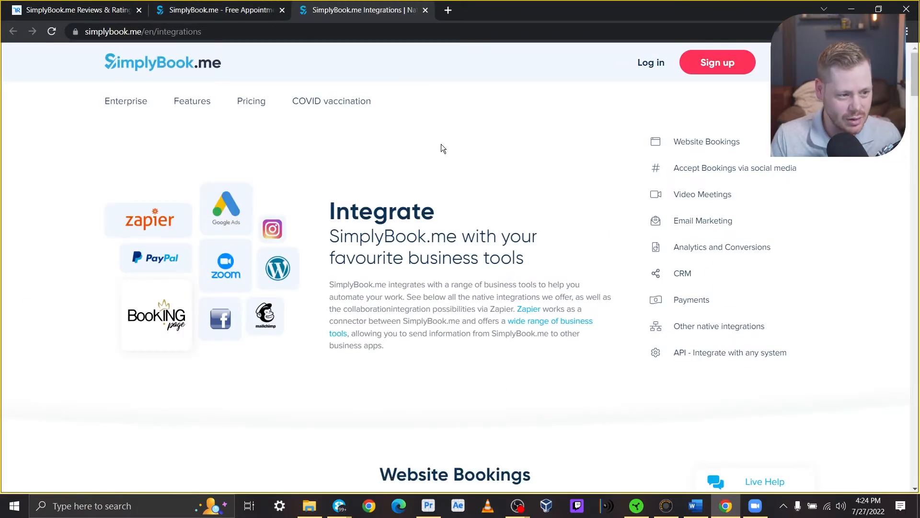
- Scroll the integrations sections down to CRM: Salesforce, Google Contacts, InfusionSoft and MessageDesk via Zapier
scroll(425, 134, "down", 6)
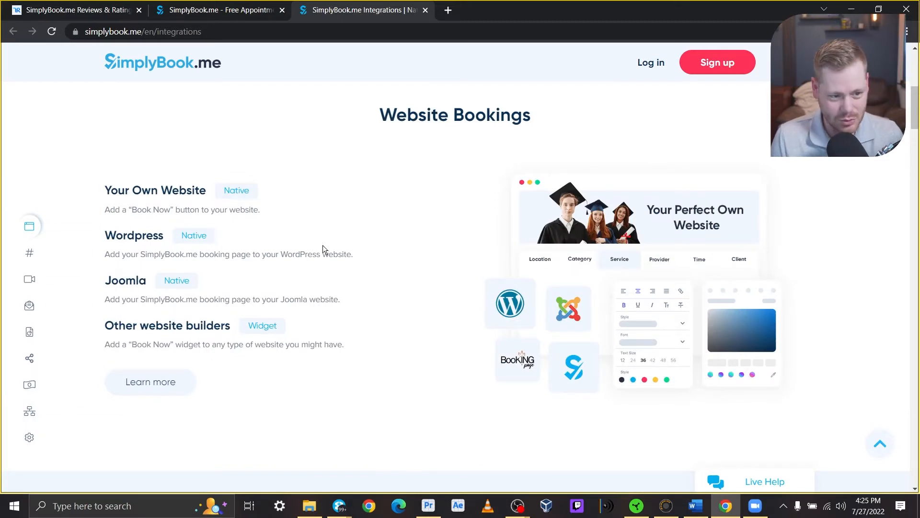
scroll(246, 261, "down", 5)
scroll(247, 261, "down", 2)
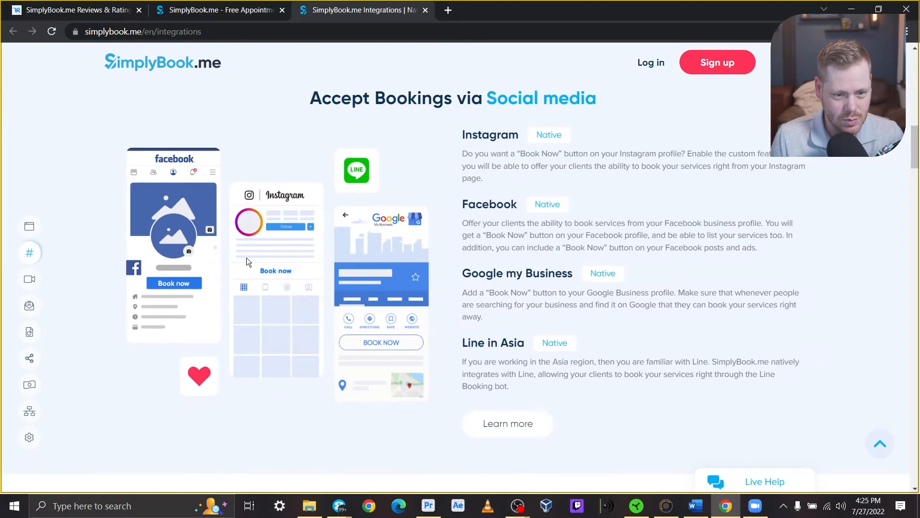
scroll(396, 246, "up", 12)
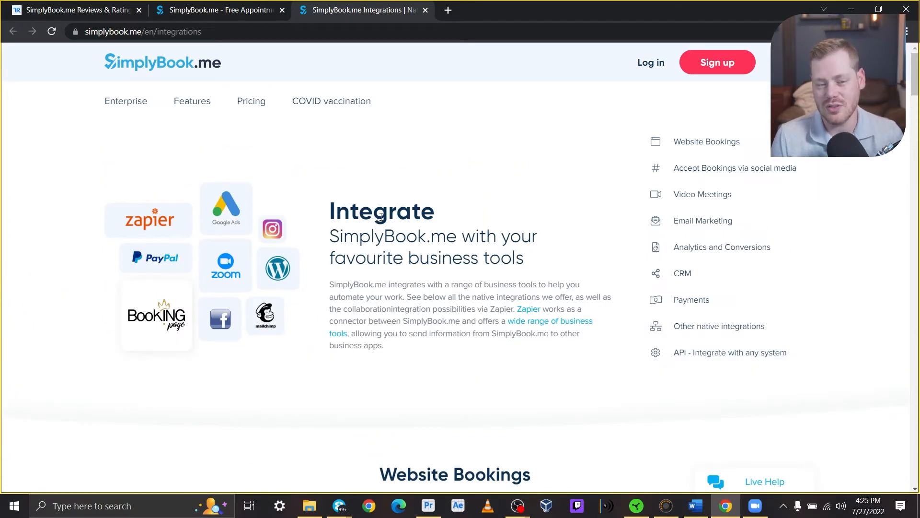
scroll(381, 217, "down", 6)
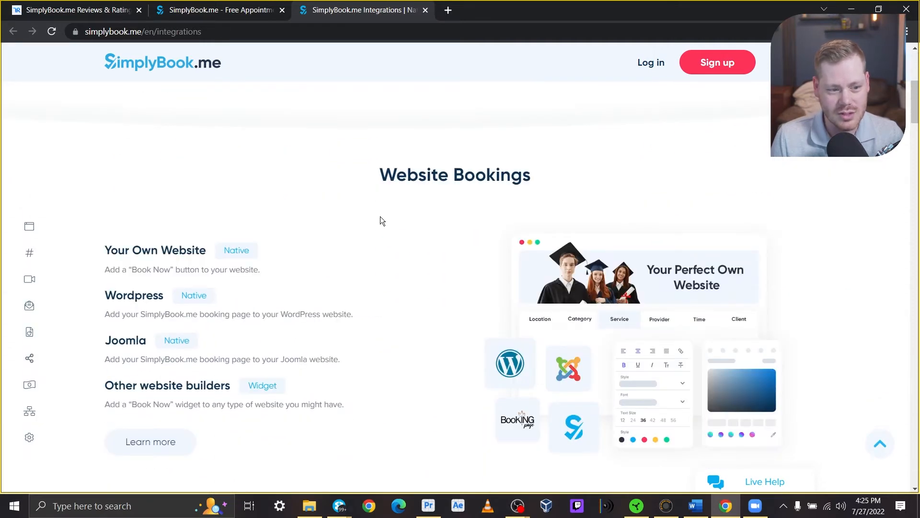
scroll(381, 220, "down", 6)
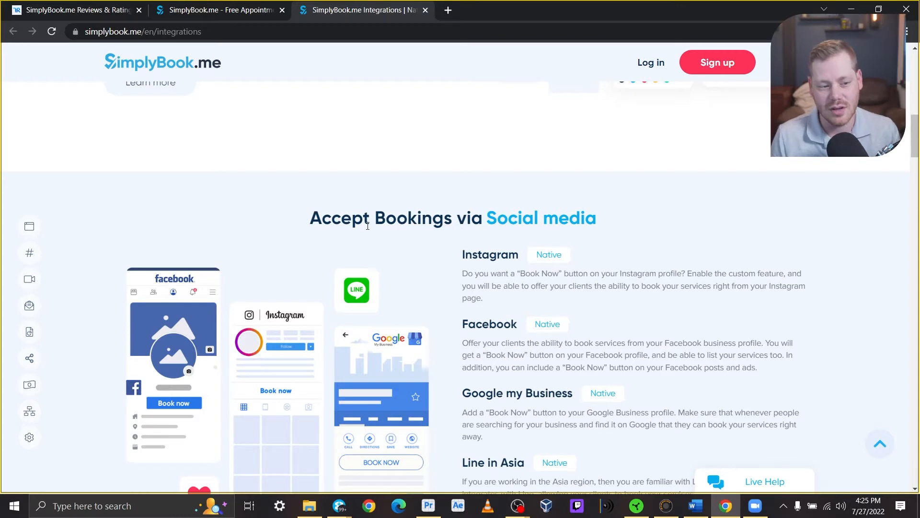
scroll(367, 225, "down", 3)
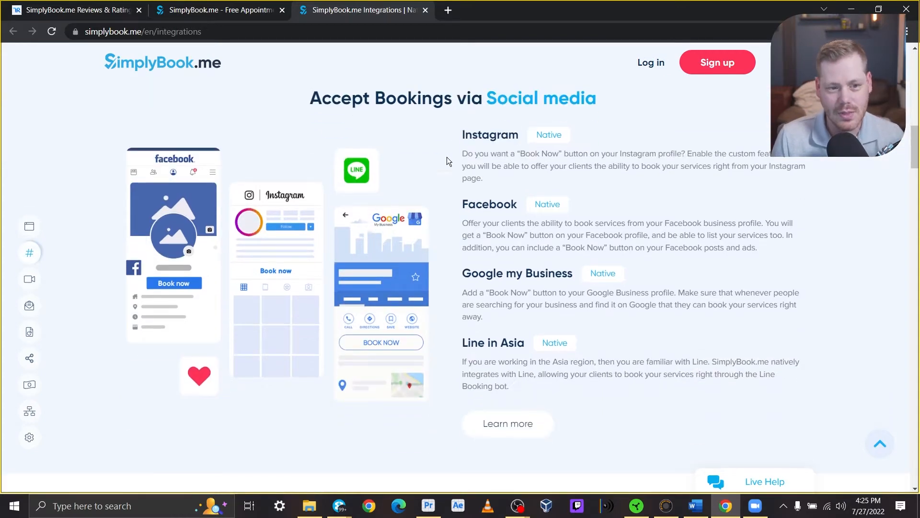
scroll(375, 201, "down", 8)
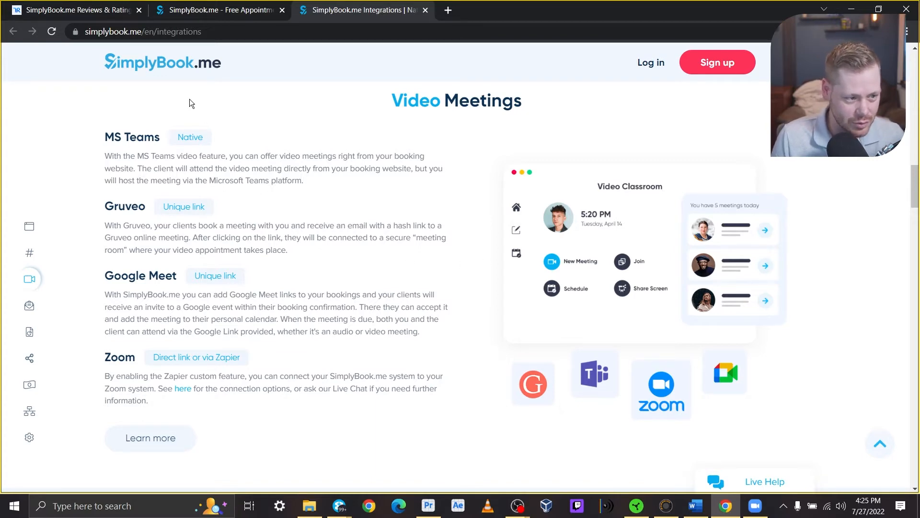
scroll(306, 333, "down", 8)
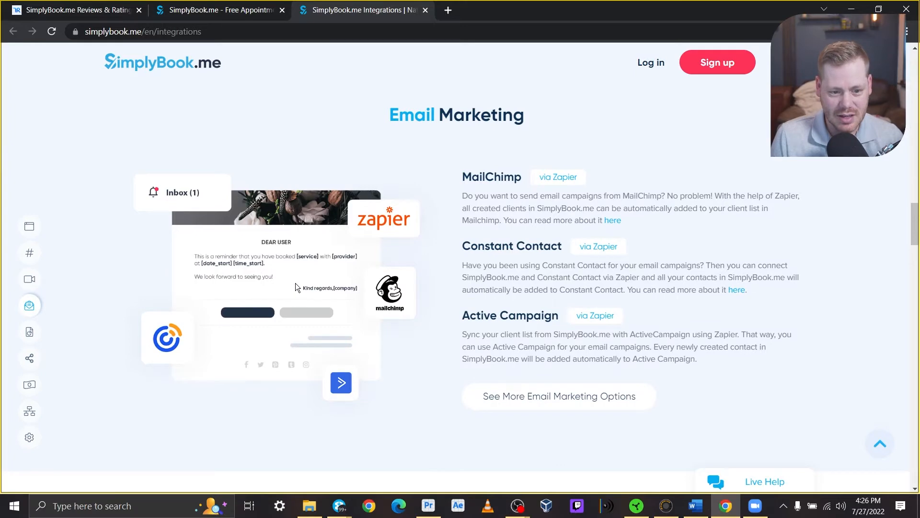
scroll(312, 288, "down", 6)
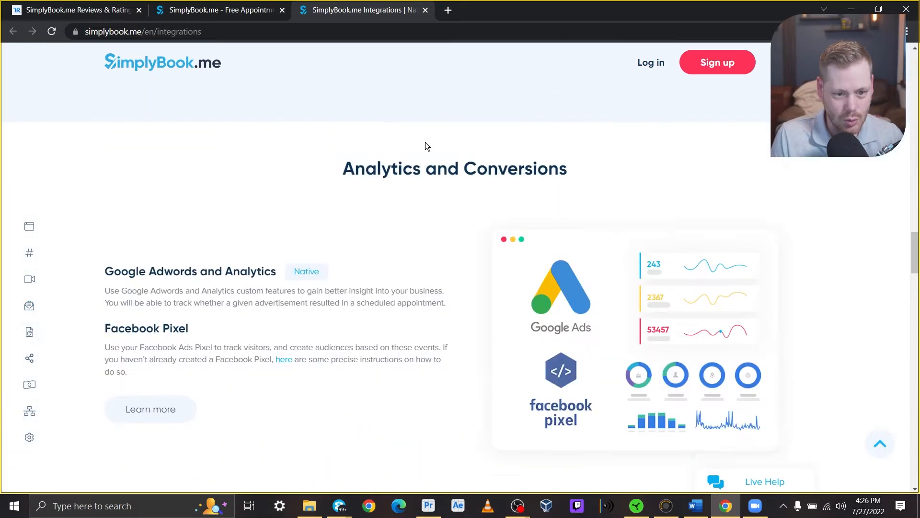
scroll(427, 146, "down", 1)
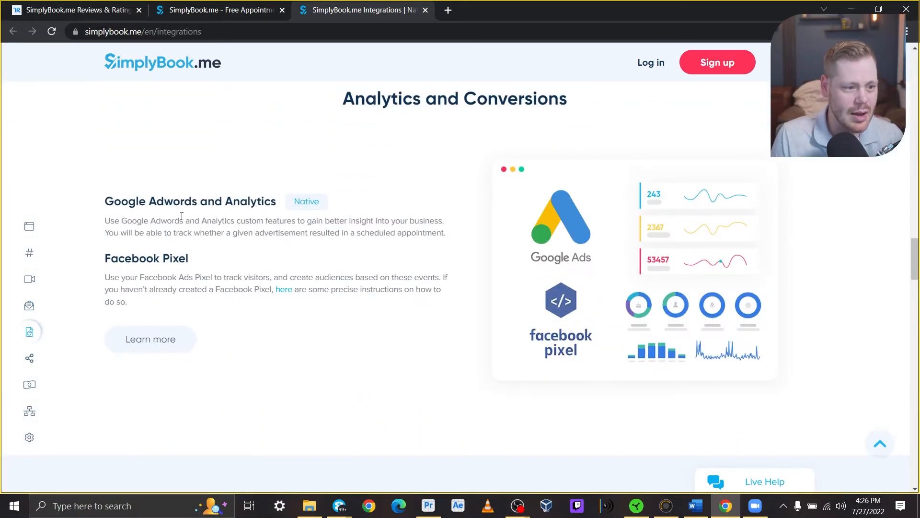
scroll(400, 289, "down", 6)
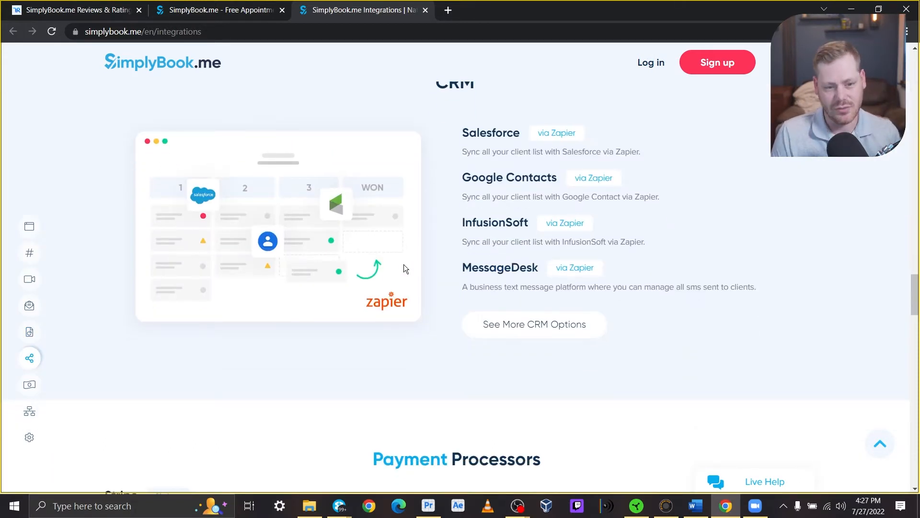
- Open Zapier's CRM app directory from 'See More CRM Options' and scroll the Top CRM list
left_click(522, 330)
scroll(283, 252, "down", 5)
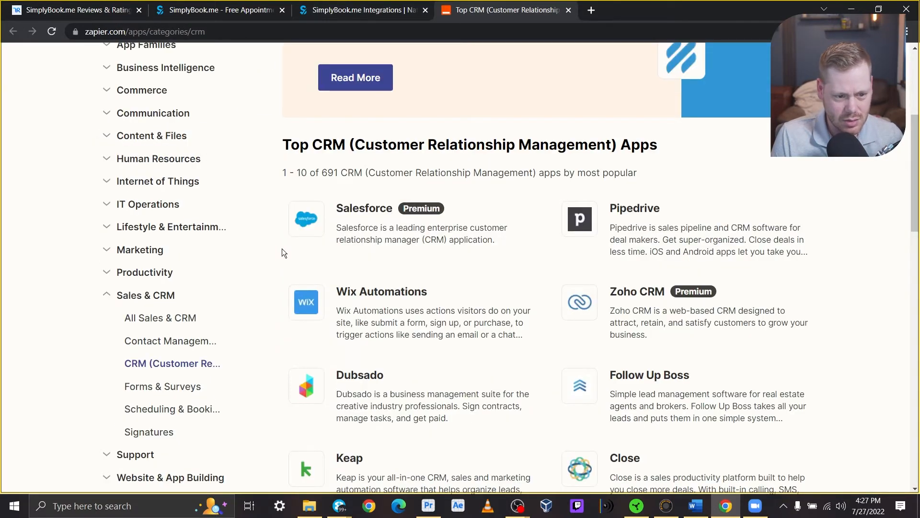
scroll(282, 249, "down", 10)
scroll(287, 238, "down", 1)
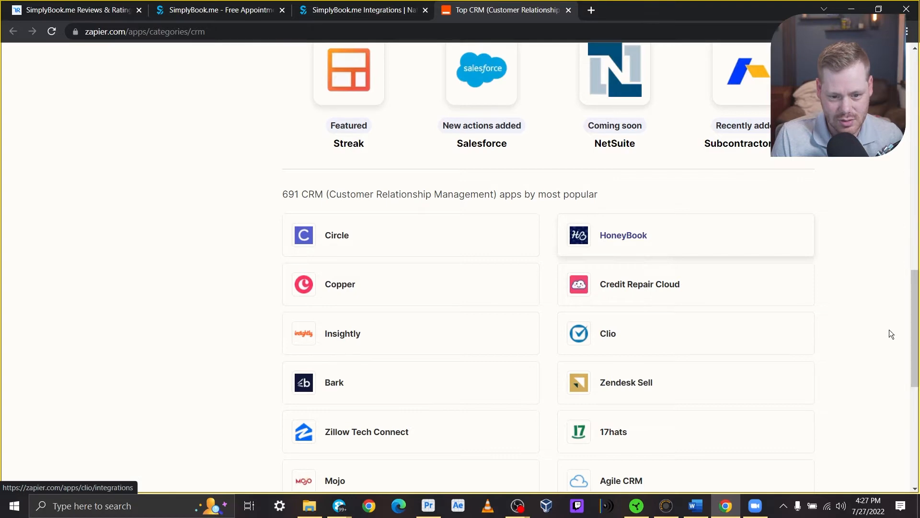
scroll(666, 384, "down", 10)
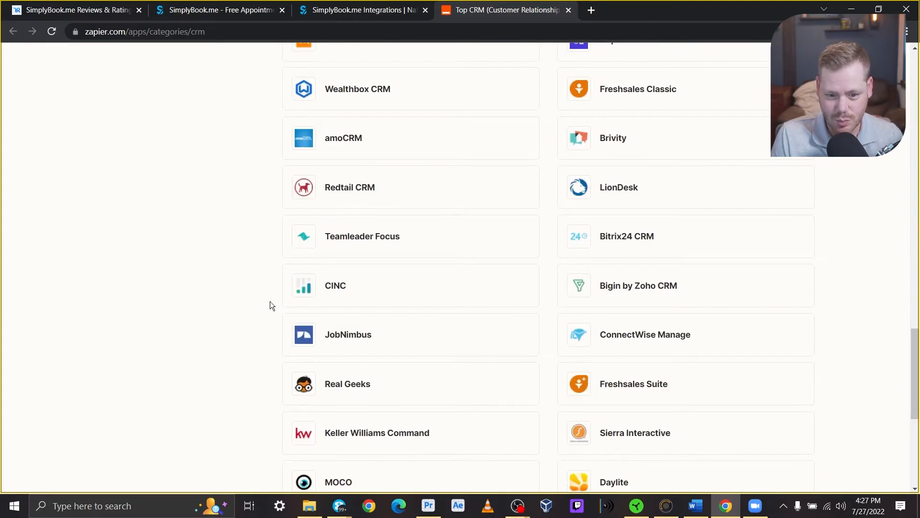
scroll(236, 259, "down", 6)
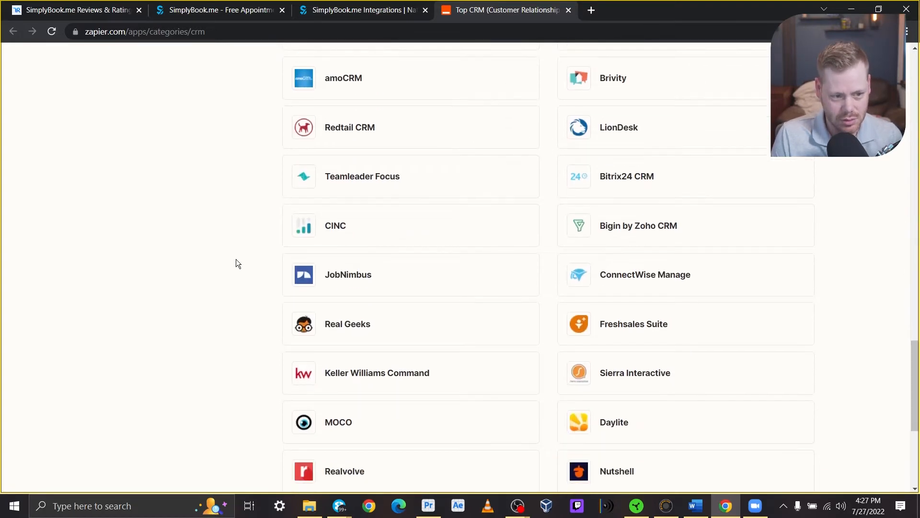
scroll(295, 234, "down", 6)
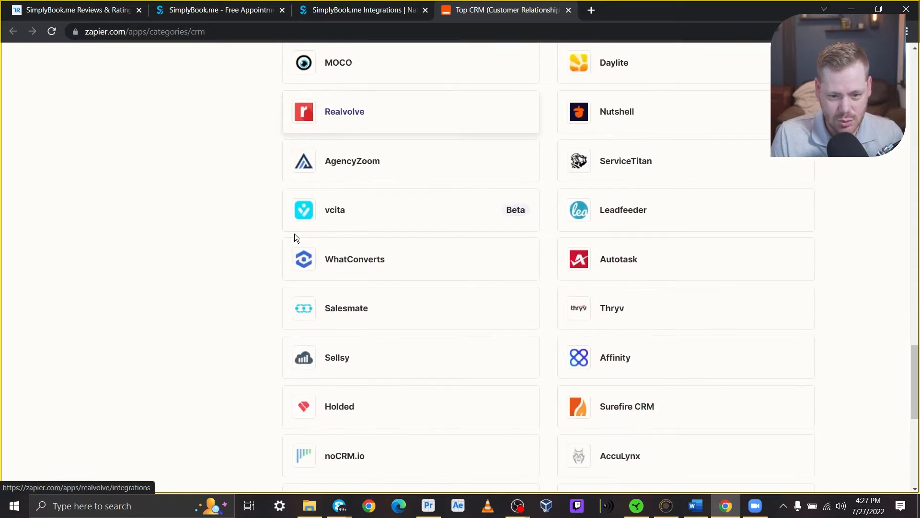
scroll(263, 247, "down", 4)
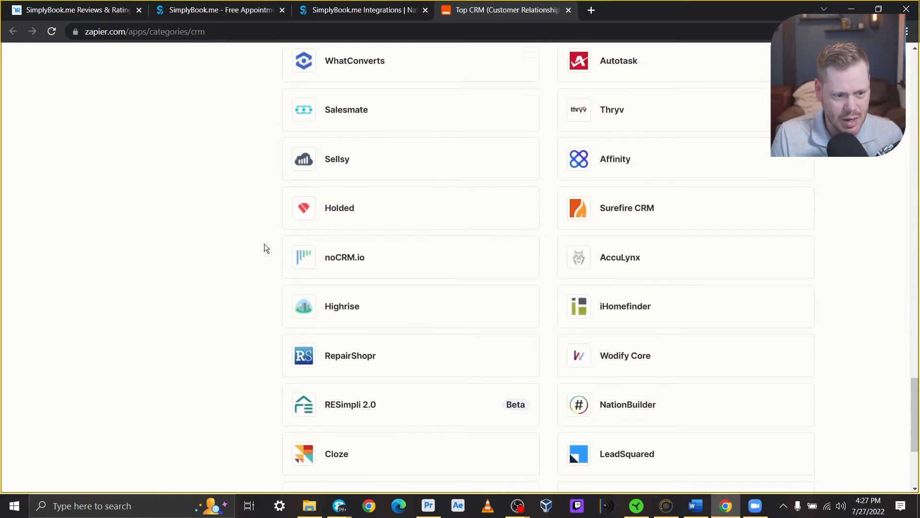
- Load two more batches of CRM apps, then close the Zapier tab, returning to SimplyBook.me
left_click(551, 402)
scroll(272, 307, "down", 10)
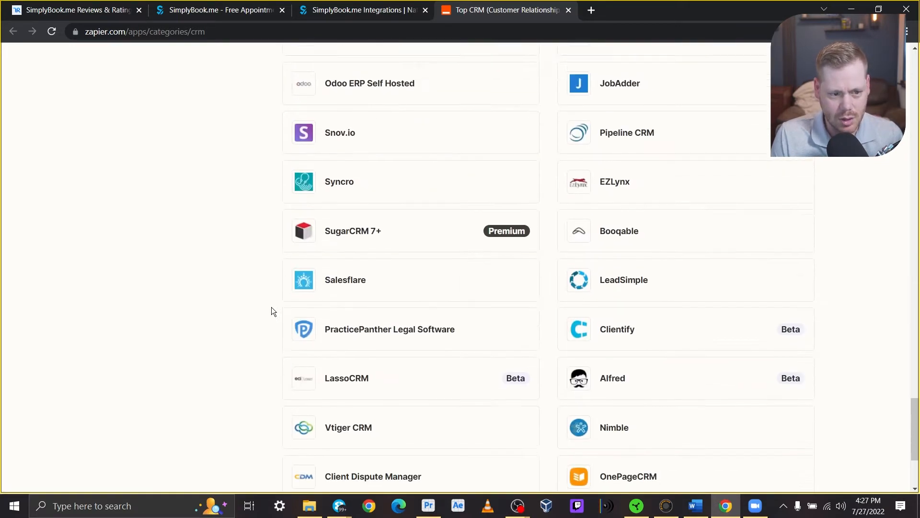
left_click(542, 364)
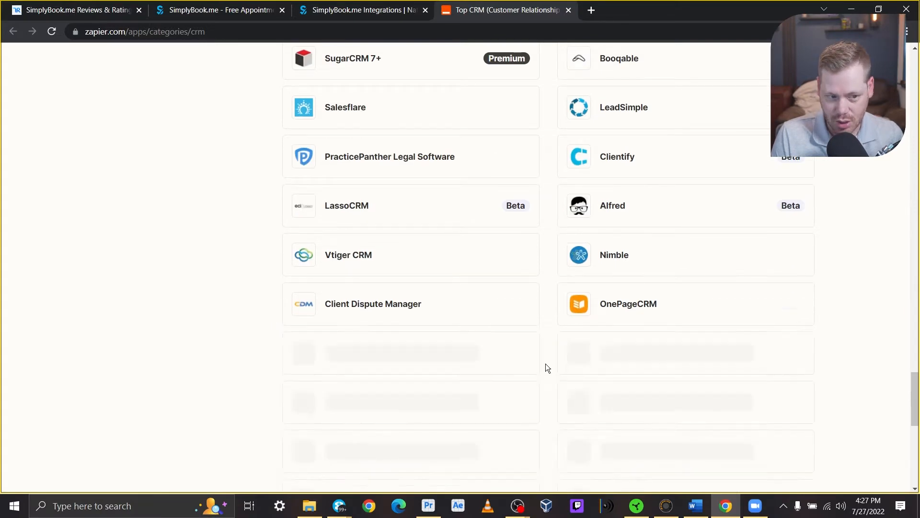
scroll(542, 369, "down", 10)
scroll(250, 220, "down", 6)
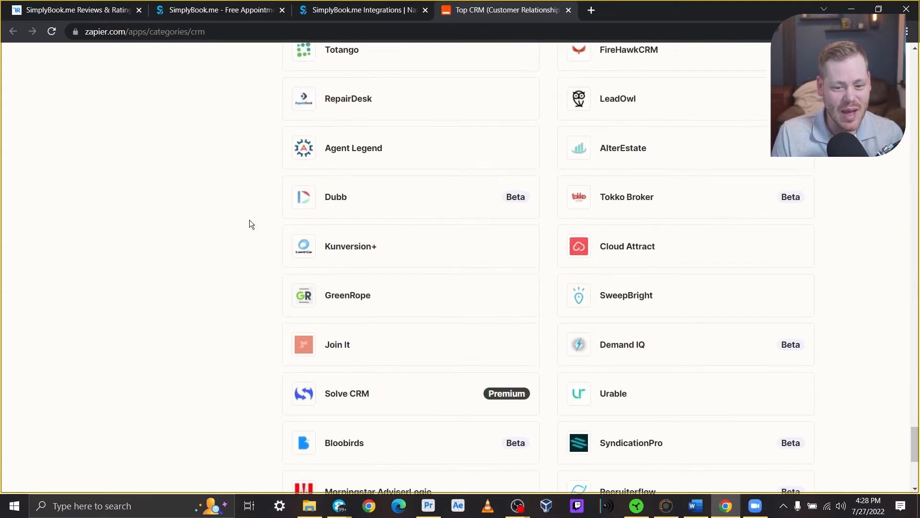
scroll(199, 163, "down", 4)
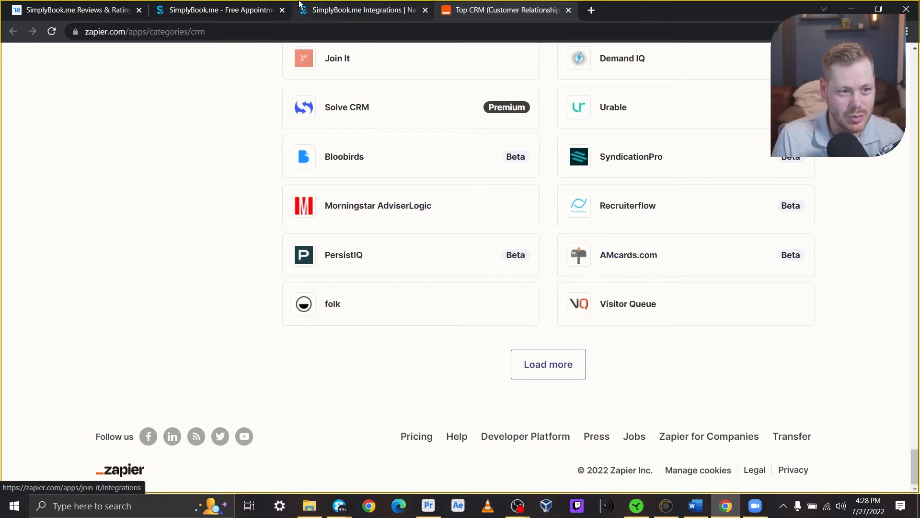
left_click(367, 10)
left_click(568, 12)
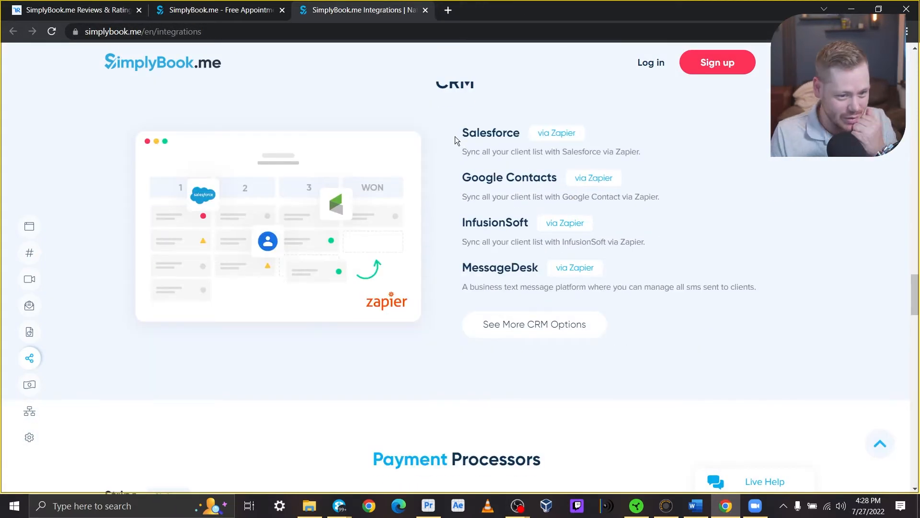
- Scroll through Payment Processors, Other Integrations and API, reaching the Register your company form
scroll(415, 182, "down", 5)
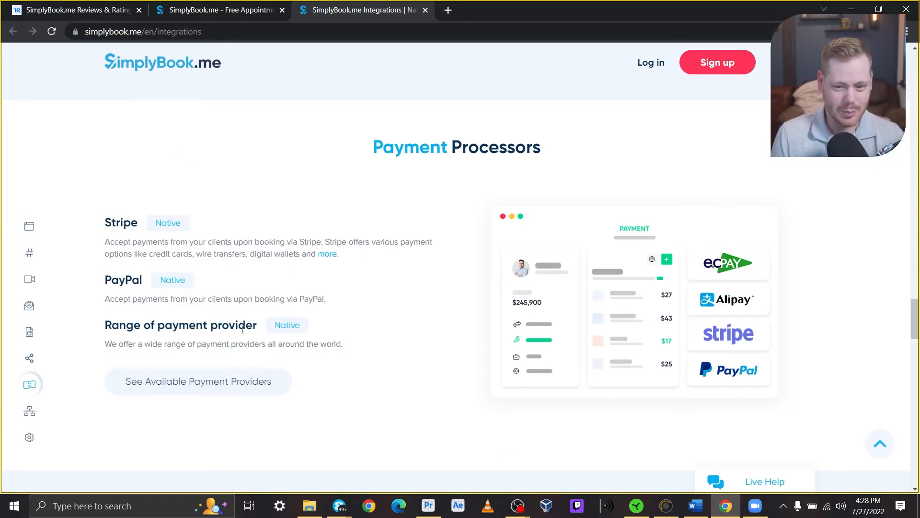
scroll(375, 309, "down", 8)
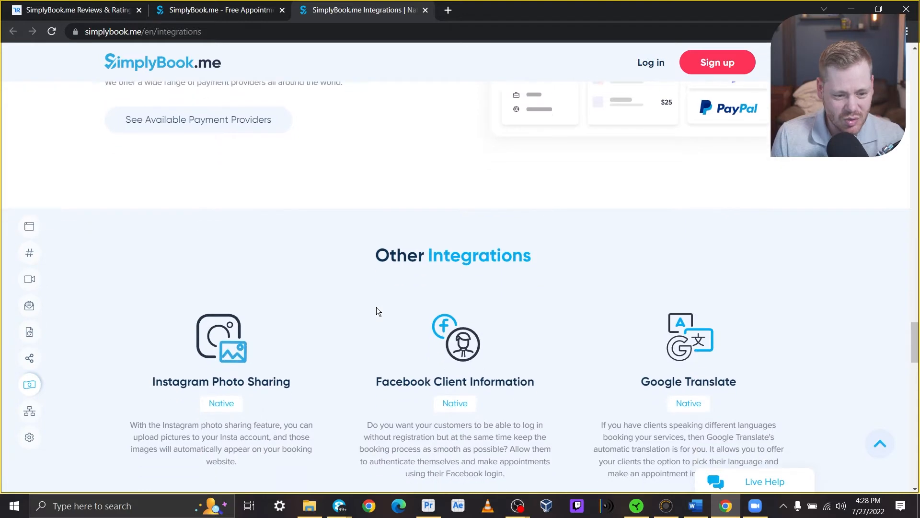
scroll(376, 309, "up", 3)
scroll(376, 309, "down", 1)
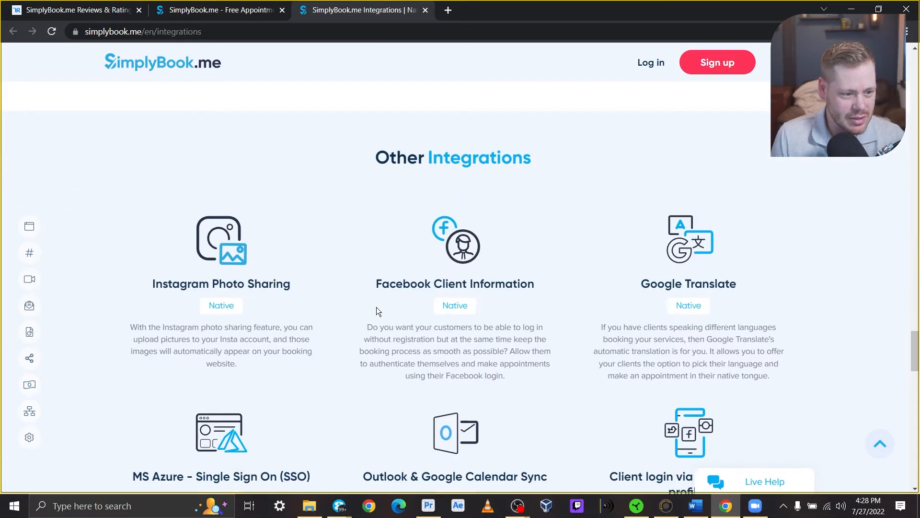
scroll(375, 309, "down", 3)
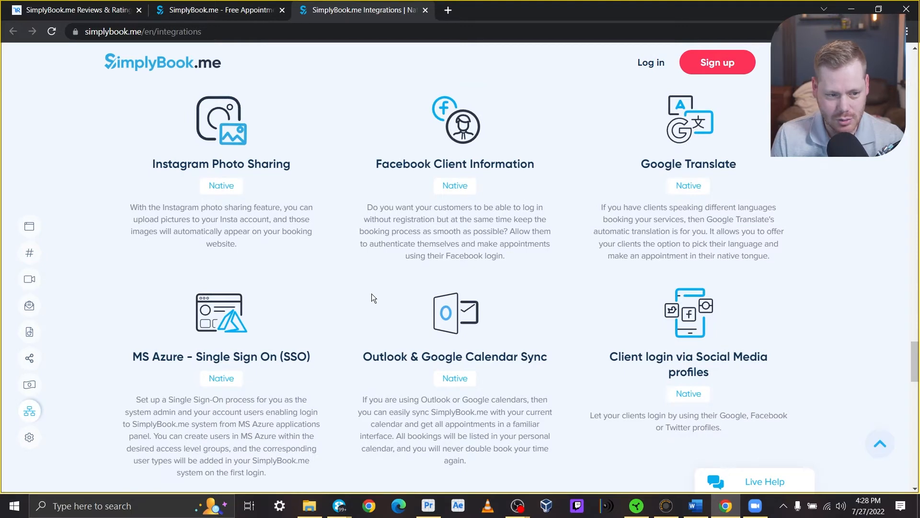
scroll(372, 294, "down", 3)
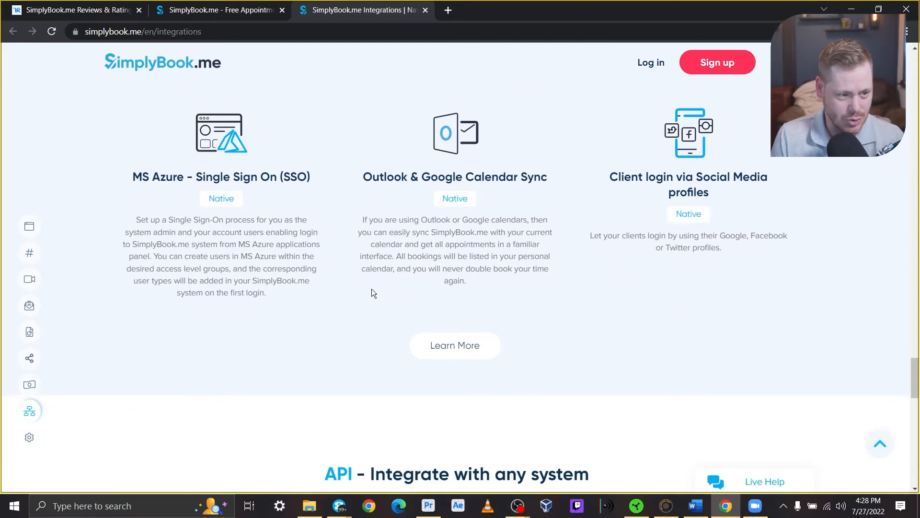
scroll(371, 290, "down", 1)
scroll(371, 290, "up", 1)
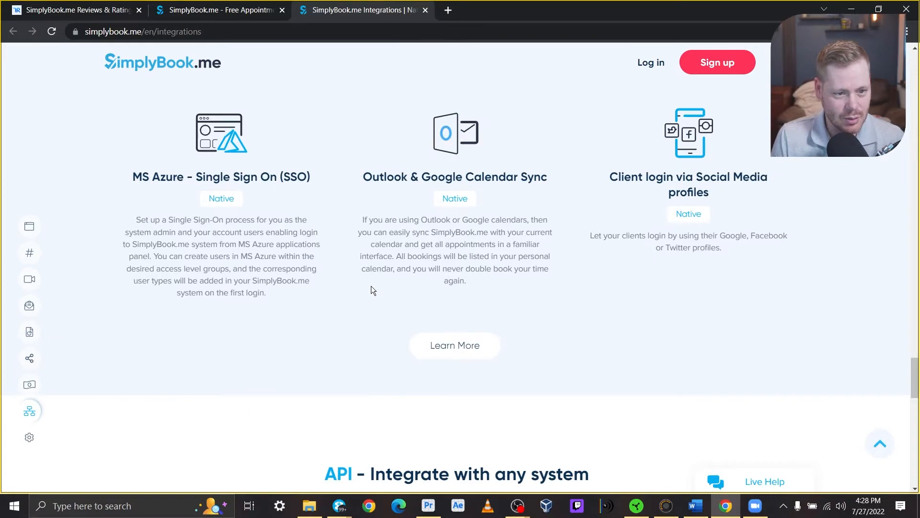
scroll(371, 286, "down", 2)
scroll(343, 194, "up", 15)
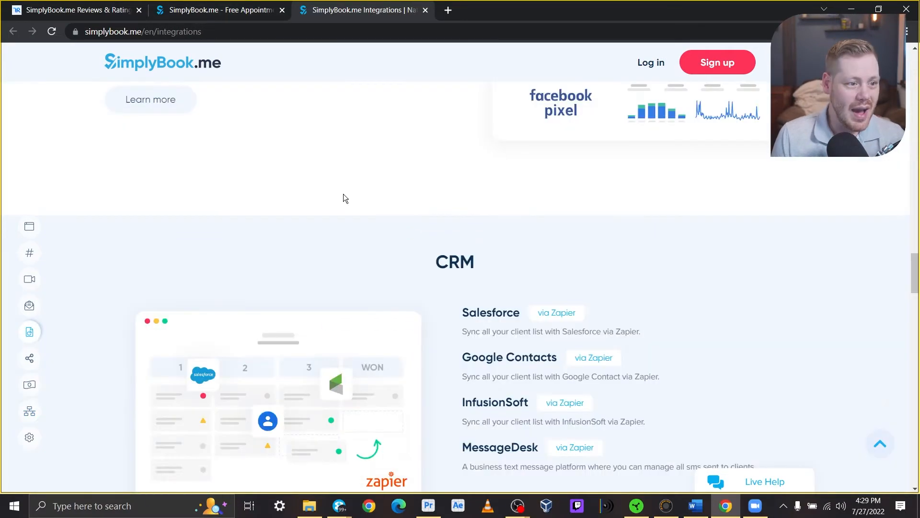
scroll(308, 145, "up", 10)
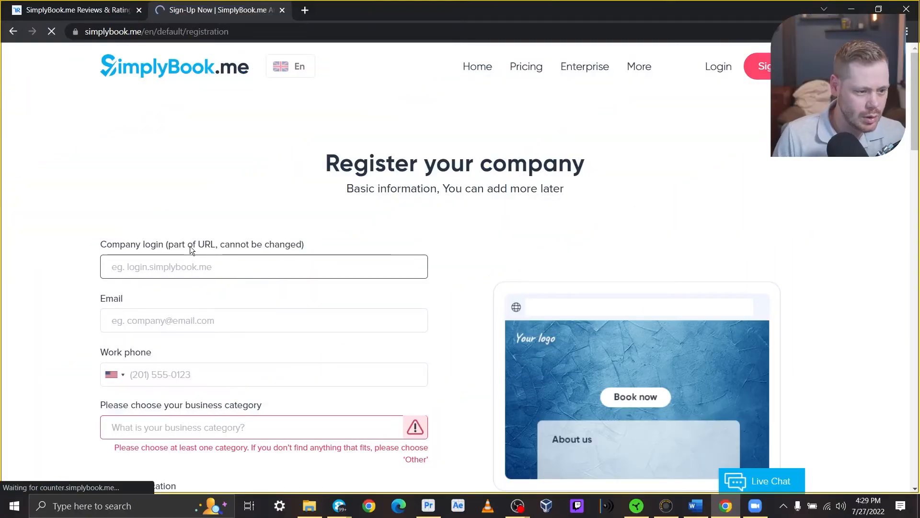
scroll(191, 246, "down", 2)
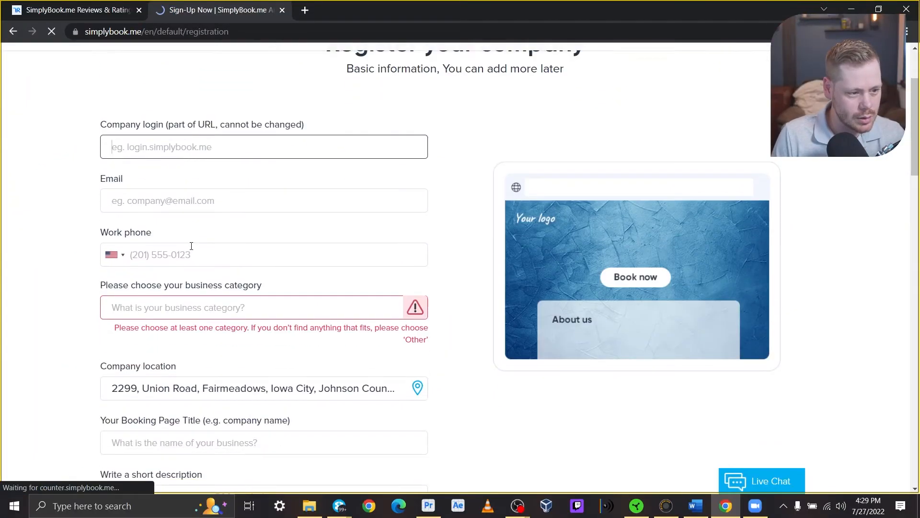
- Enter the company login, accept the terms and conditions, and submit with Sign up now
type("caleb")
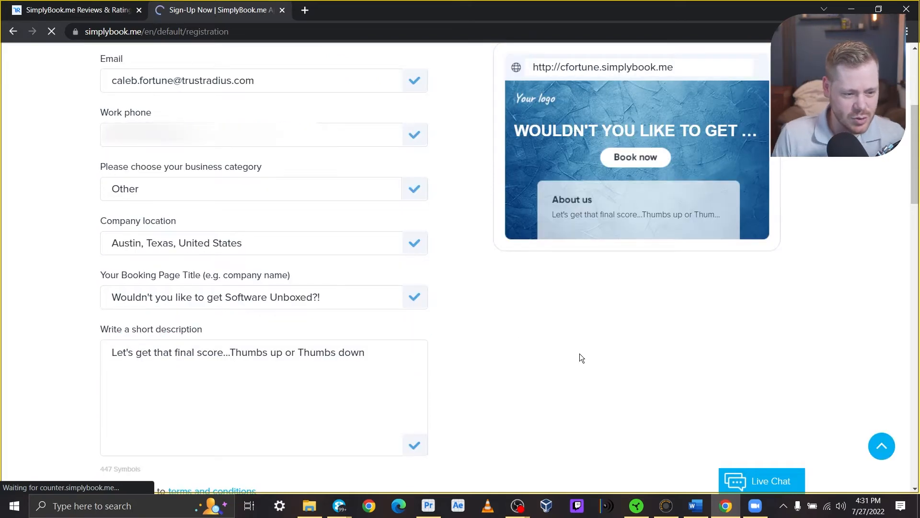
scroll(579, 352, "down", 3)
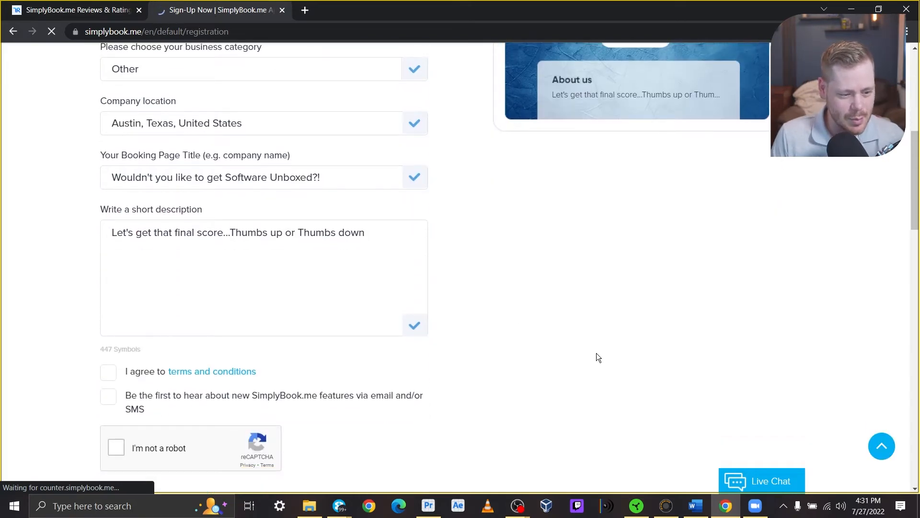
scroll(596, 358, "down", 2)
left_click(108, 251)
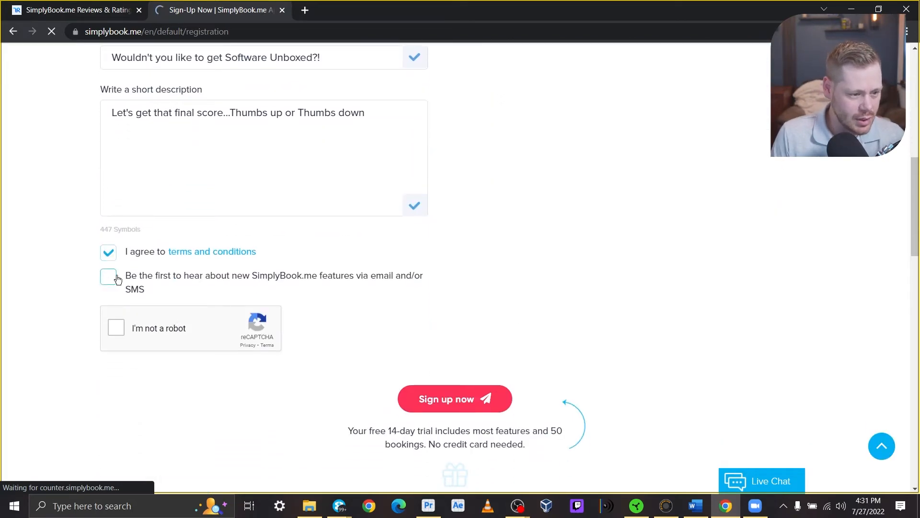
left_click(461, 406)
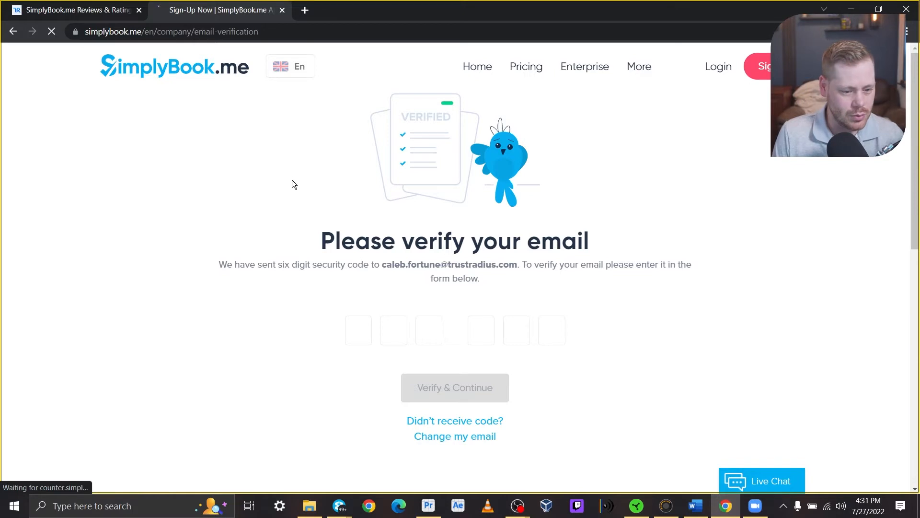
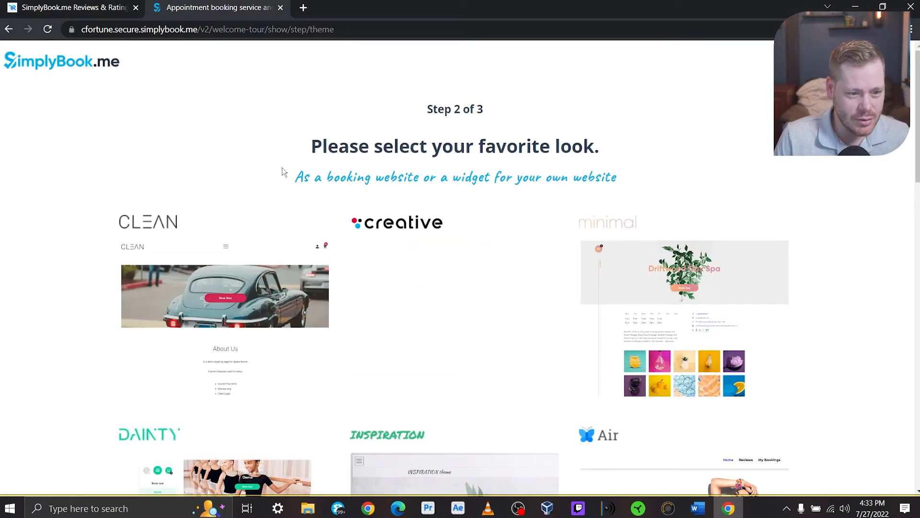
- Scroll the theme list, then use Back home on the error page to reach the welcome step
scroll(401, 352, "down", 6)
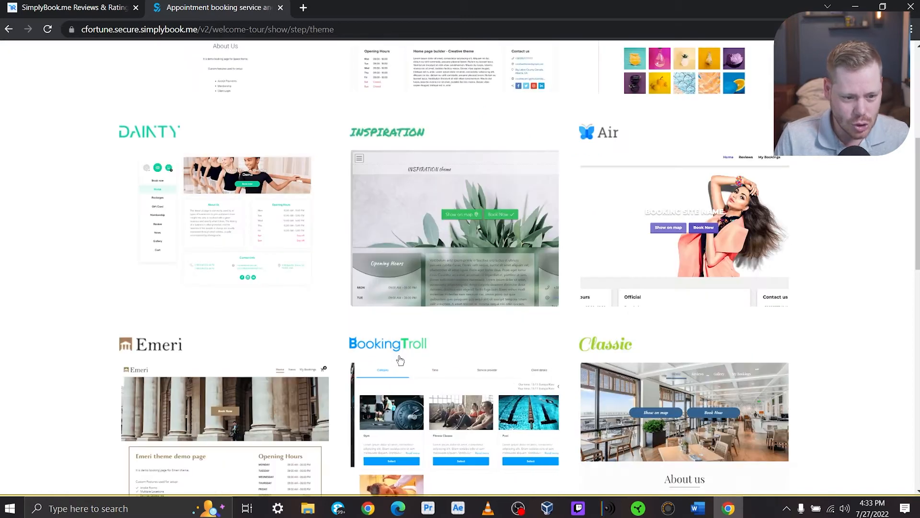
scroll(711, 312, "down", 5)
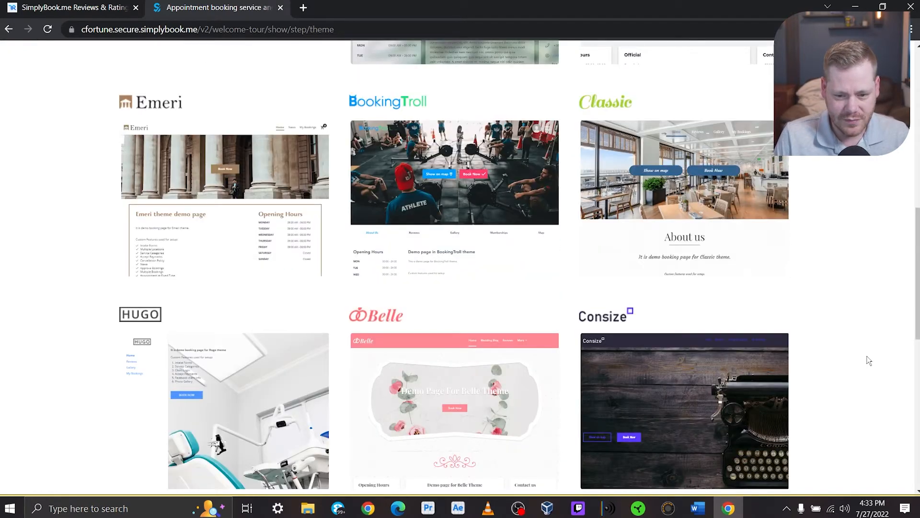
scroll(839, 364, "down", 4)
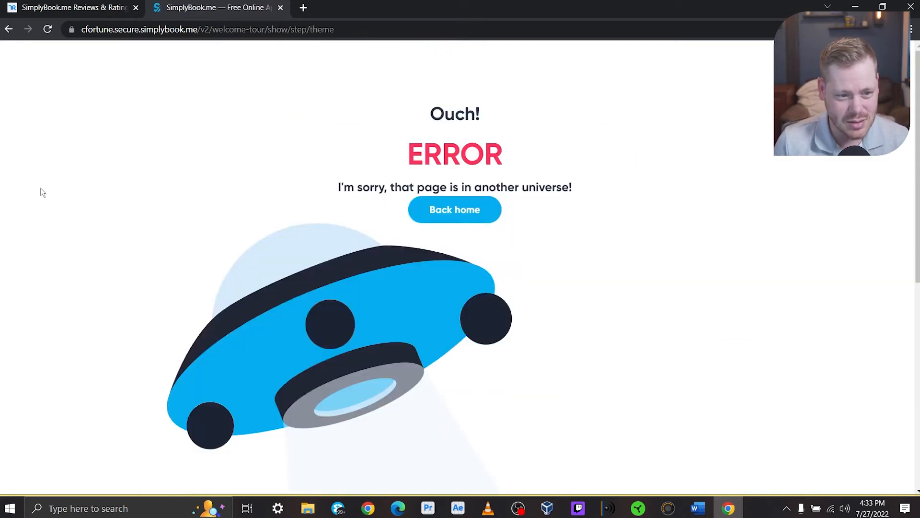
left_click(459, 217)
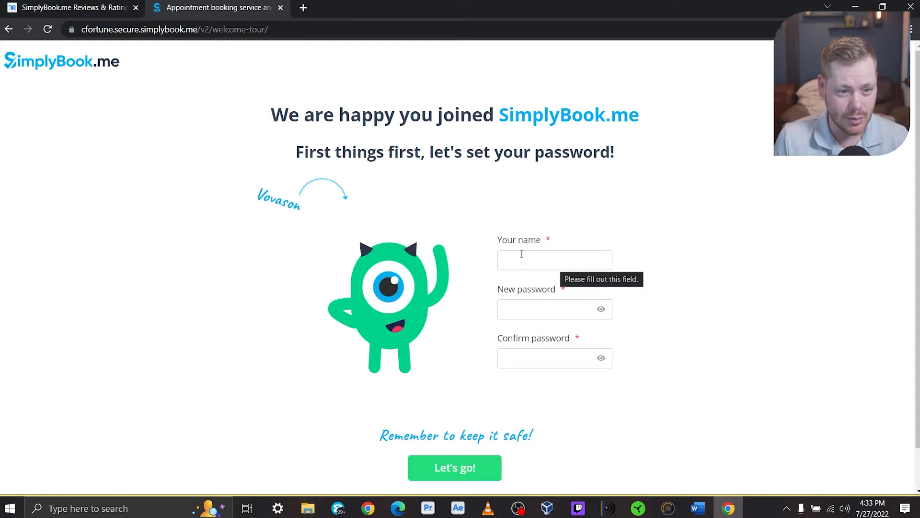
- Click into the Your name field, then choose the CLEAN theme card for the booking site
left_click(521, 255)
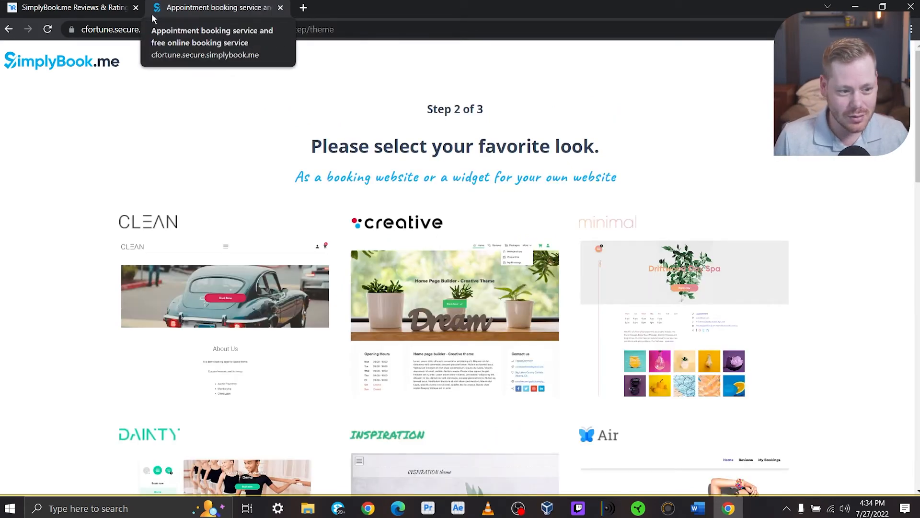
mouse_move(121, 279)
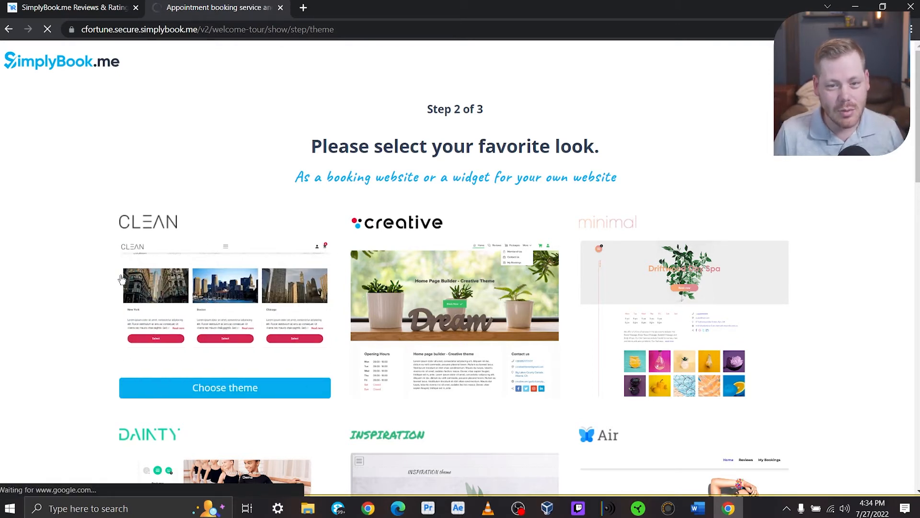
left_click(225, 388)
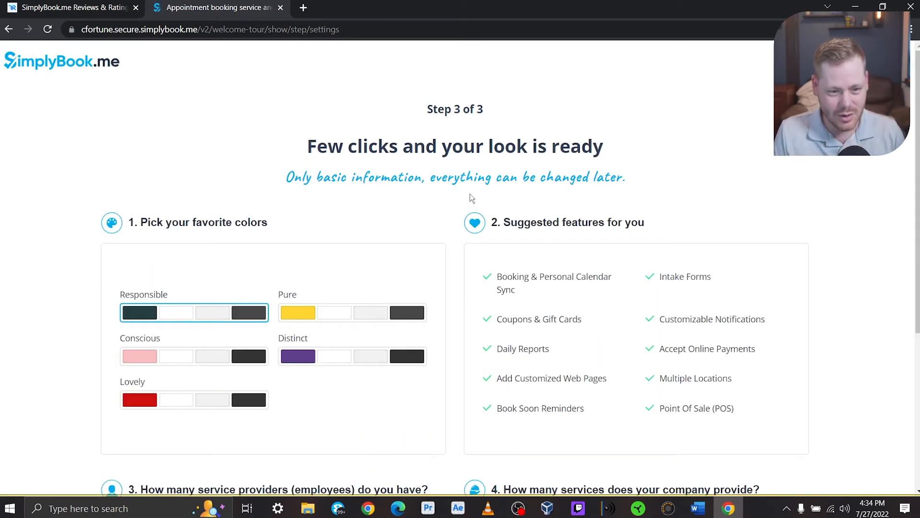
- Switch the booking site's colour scheme to Distinct and look over the options
left_click(353, 355)
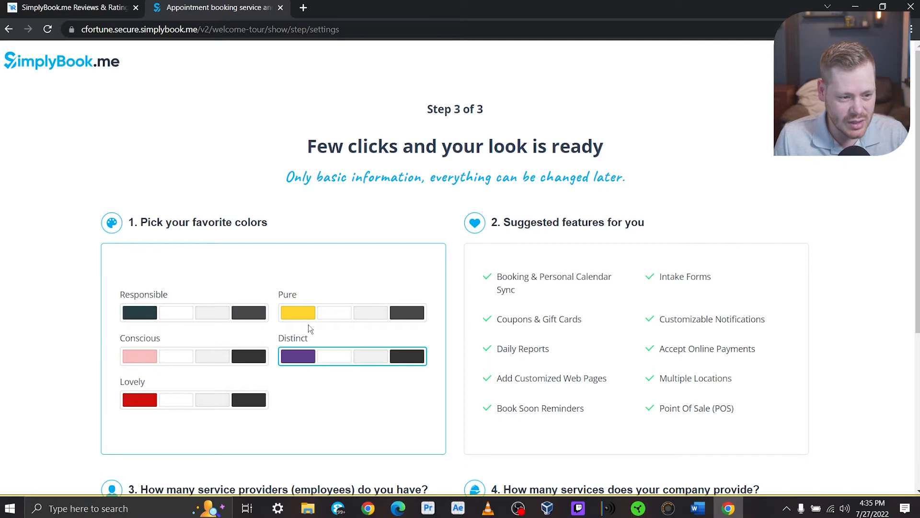
scroll(408, 345, "down", 1)
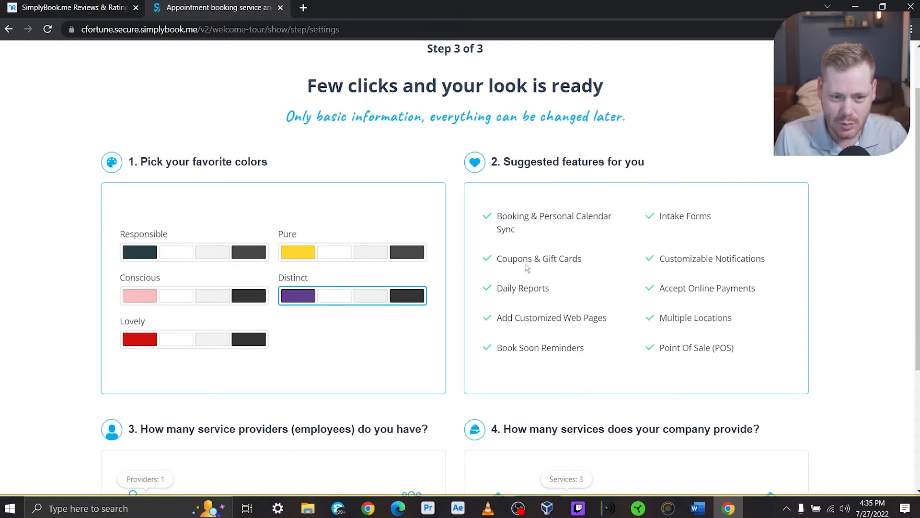
scroll(647, 158, "down", 3)
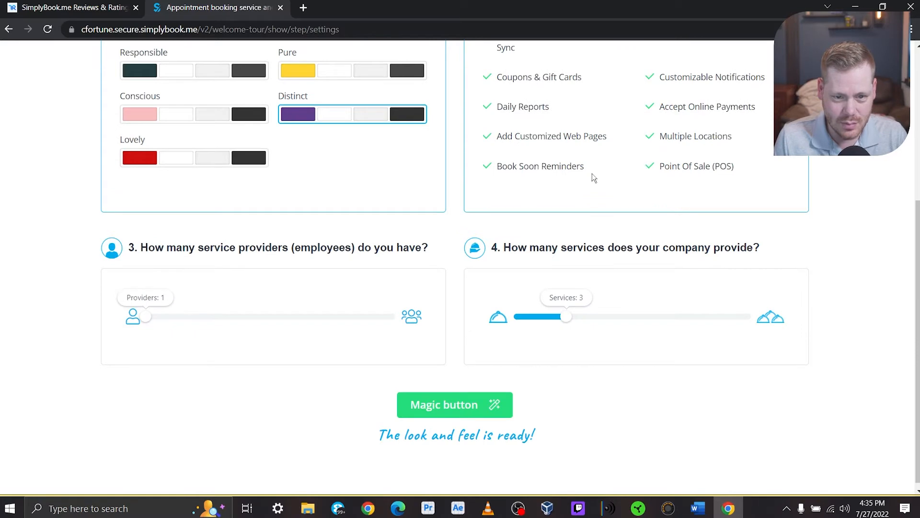
scroll(575, 201, "up", 2)
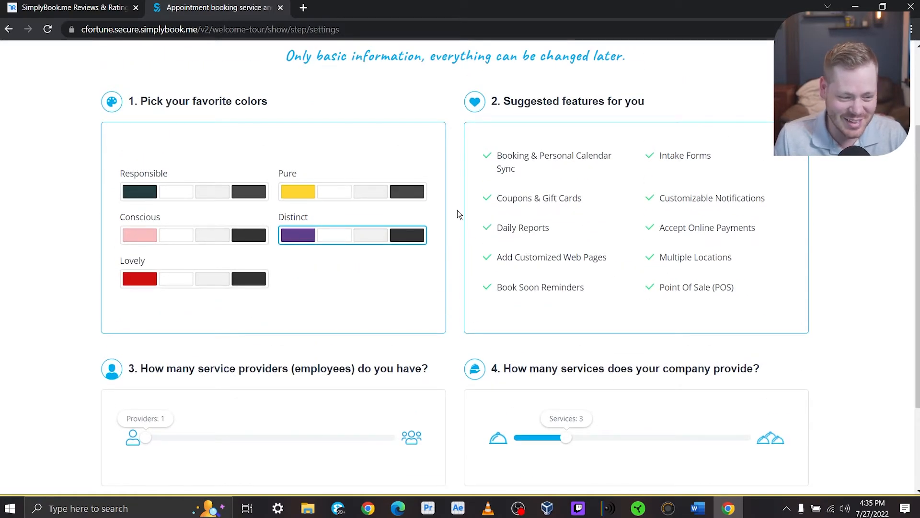
scroll(457, 211, "down", 2)
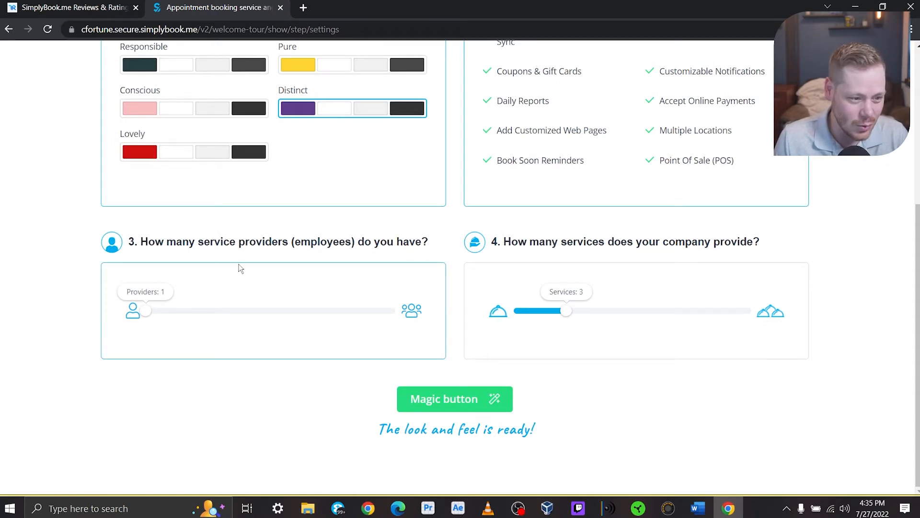
- Keep 1 service provider, set services to 2, and finish with the Magic button
mouse_move(136, 309)
left_mouse_down()
mouse_move(412, 347)
mouse_move(125, 307)
left_mouse_up()
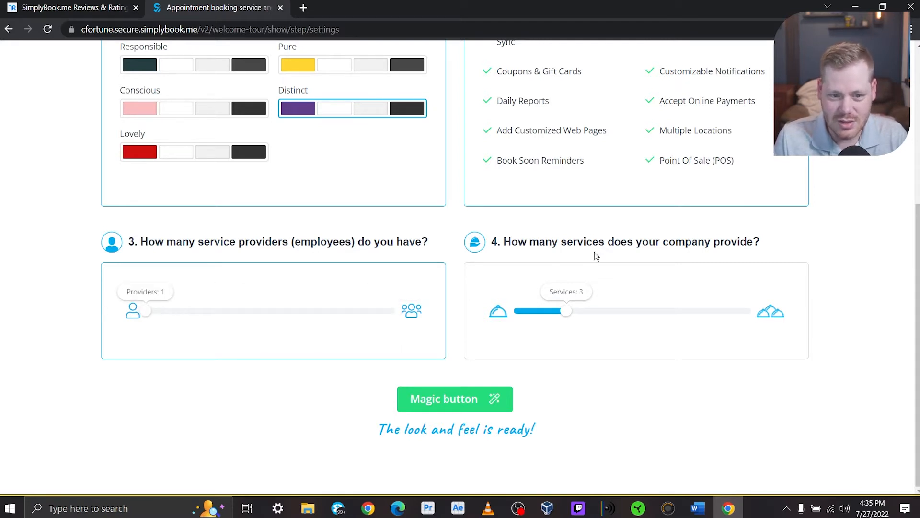
left_click_drag(559, 315, 553, 314)
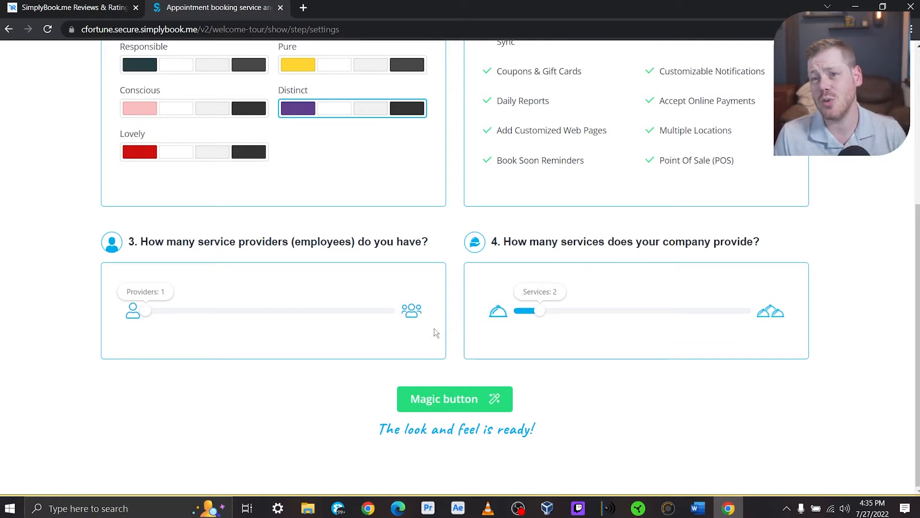
left_click(469, 407)
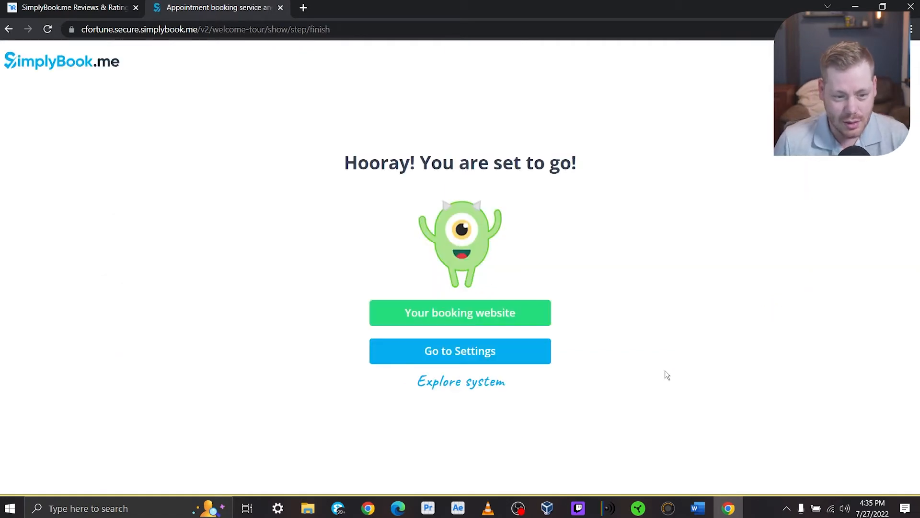
- Open the admin Settings and the public booking website in new tabs
right_click(509, 355)
left_click(539, 364)
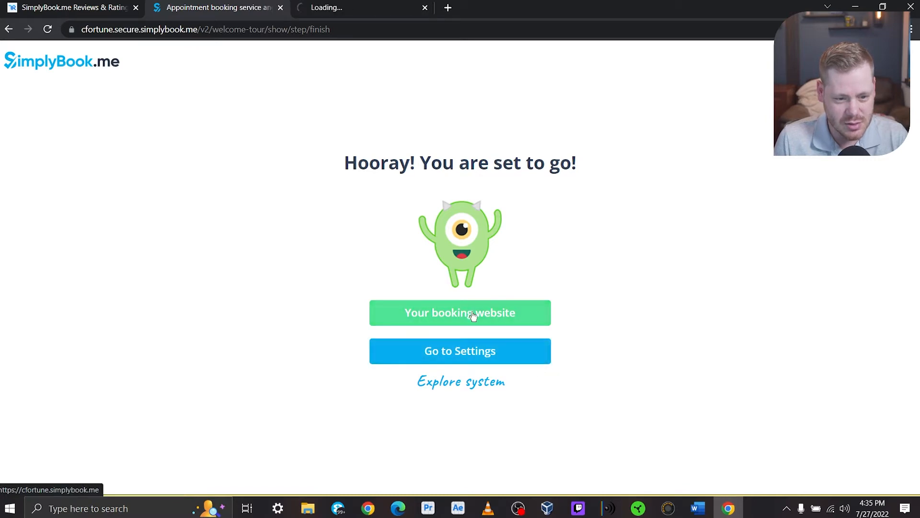
left_click(473, 313)
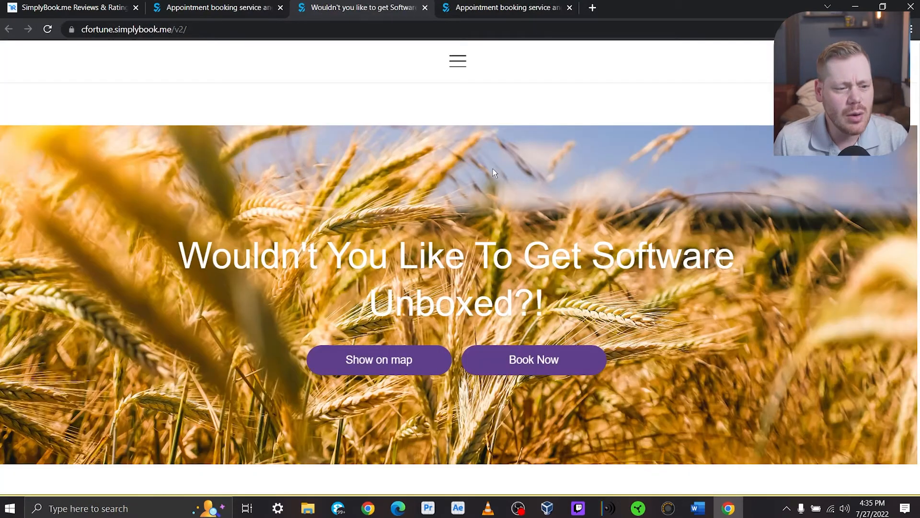
- Browse the booking site, pan the map around the Austin marker, then return to the admin calendar
scroll(493, 168, "down", 10)
scroll(493, 169, "down", 8)
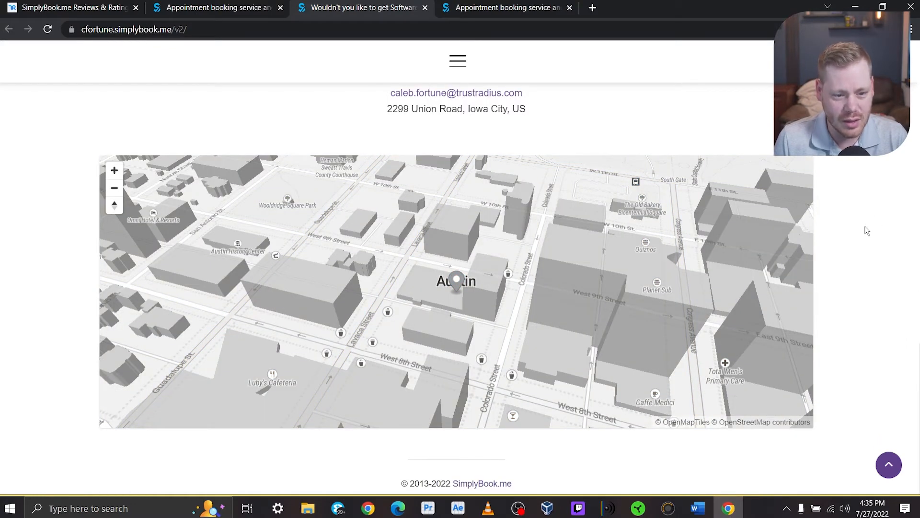
scroll(867, 231, "up", 15)
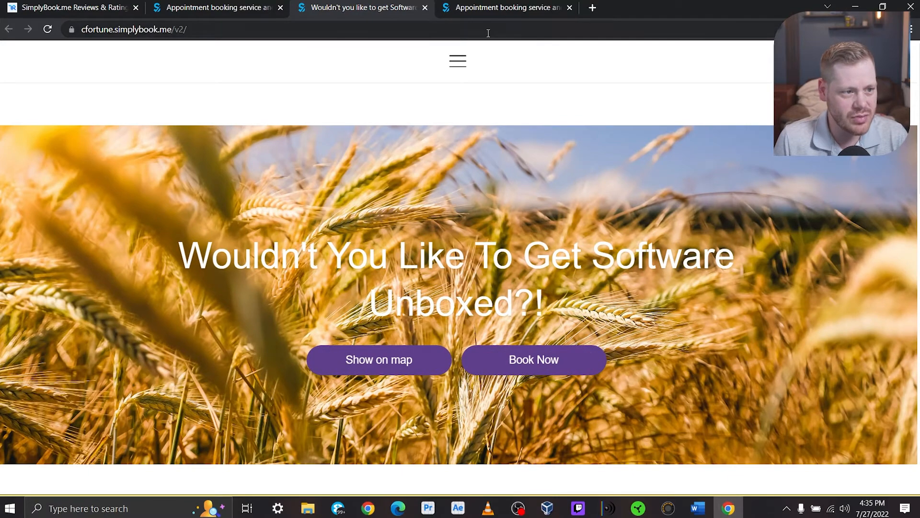
scroll(519, 125, "down", 5)
scroll(750, 226, "down", 10)
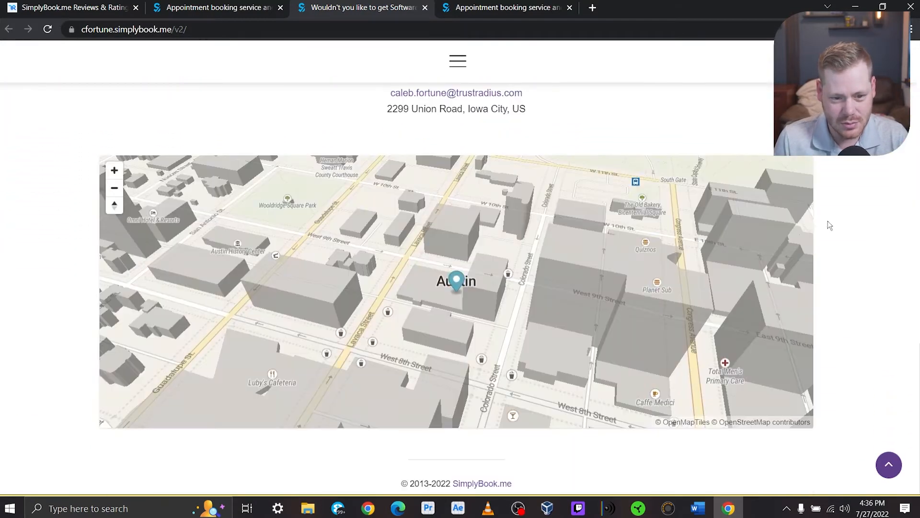
mouse_move(454, 322)
left_mouse_down()
mouse_move(496, 330)
mouse_move(446, 336)
left_mouse_up()
left_click(457, 61)
left_click(458, 61)
key("ctrl+Tab")
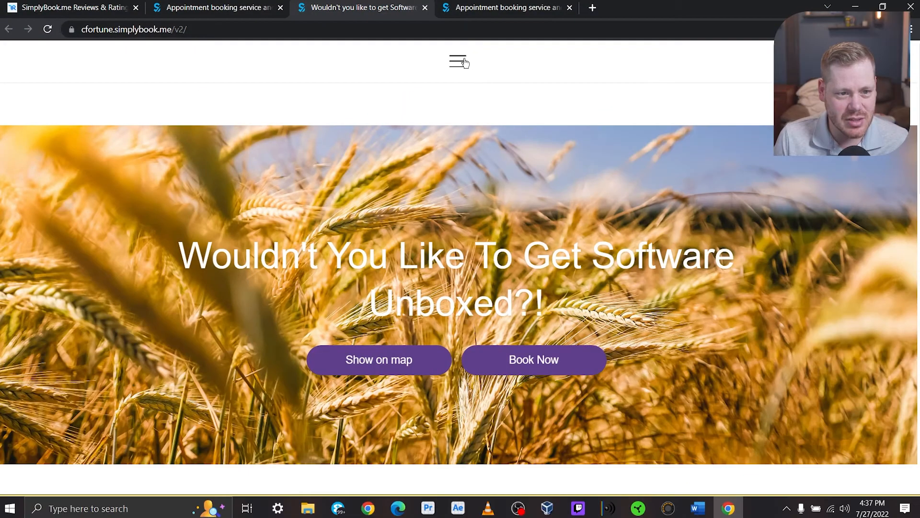
- Use the booking site's menu and jump to the business location map
left_click(461, 63)
left_click(460, 62)
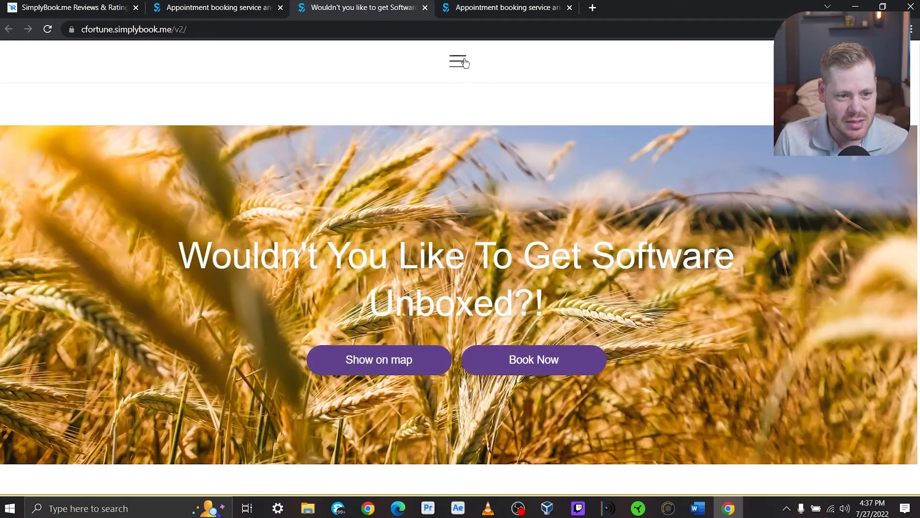
left_click(460, 62)
left_click(461, 62)
scroll(387, 240, "down", 3)
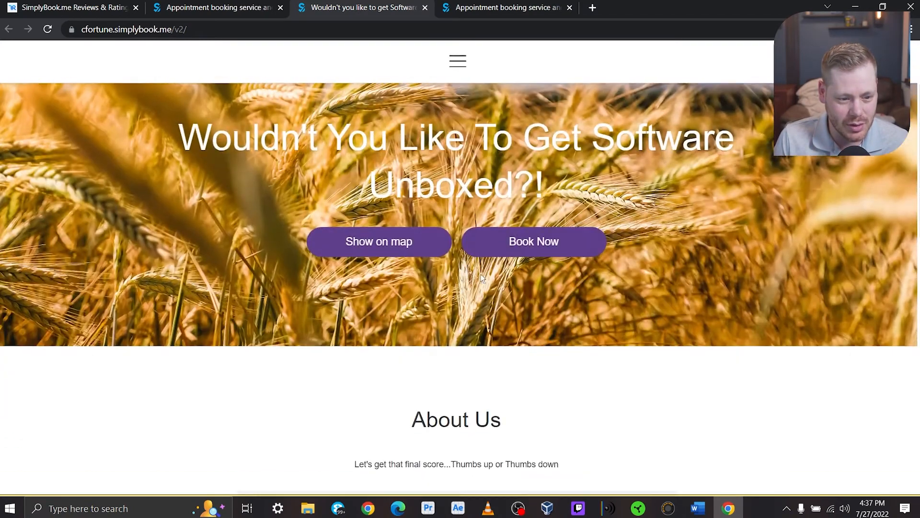
left_click(386, 241)
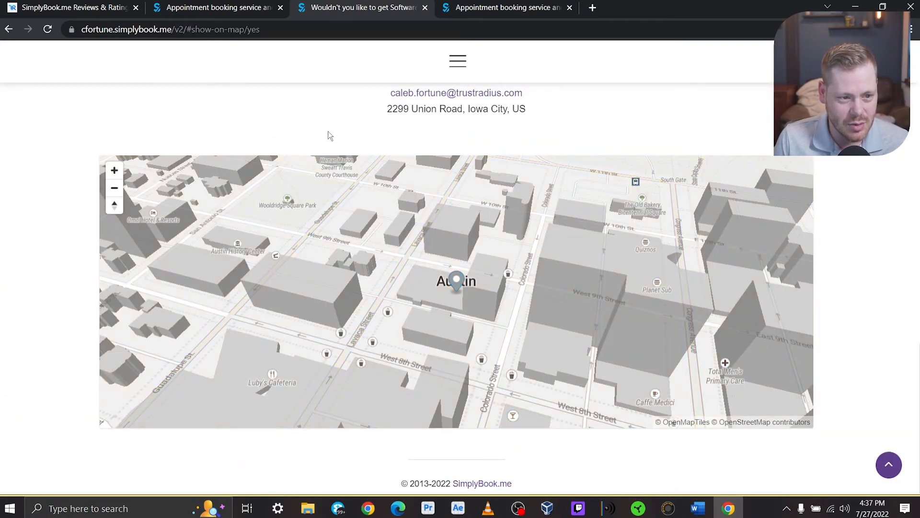
scroll(328, 131, "up", 10)
- Start a booking and review the Service name 1 and Service name 2 cards
left_click(511, 369)
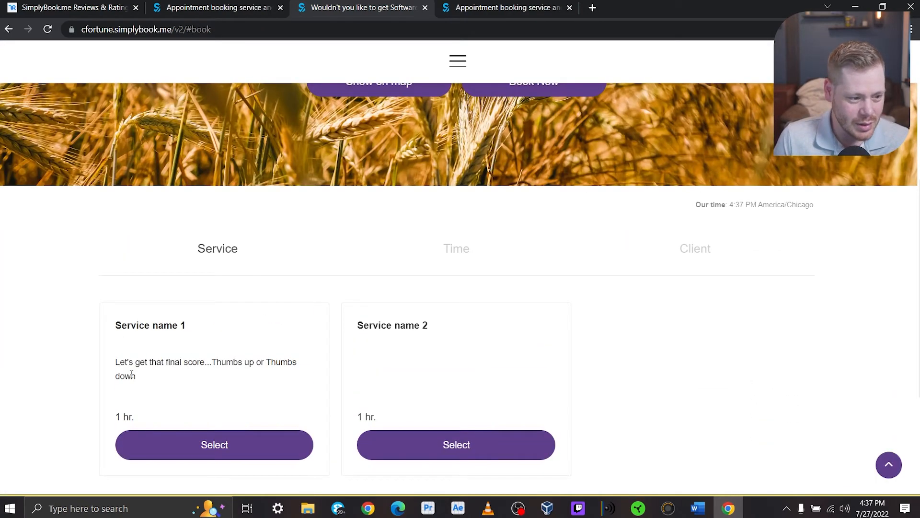
left_click_drag(117, 362, 180, 384)
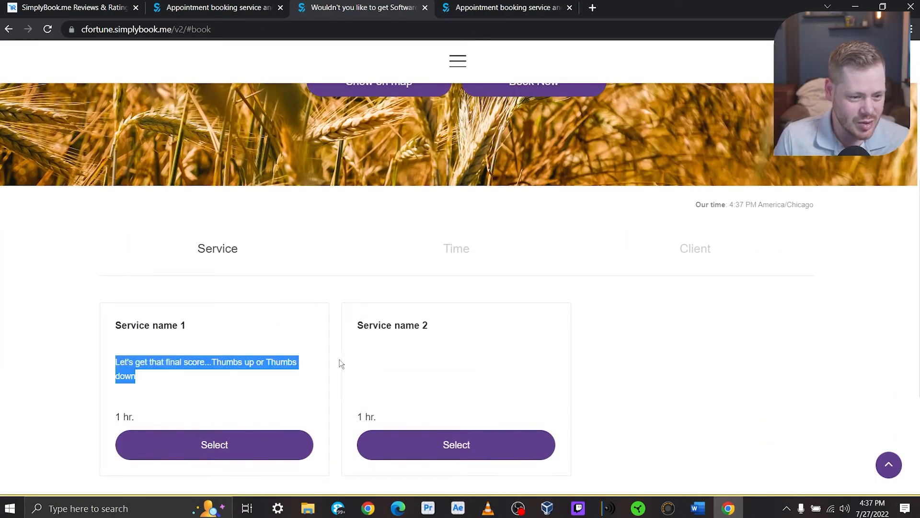
left_click_drag(368, 322, 442, 343)
left_click(403, 367)
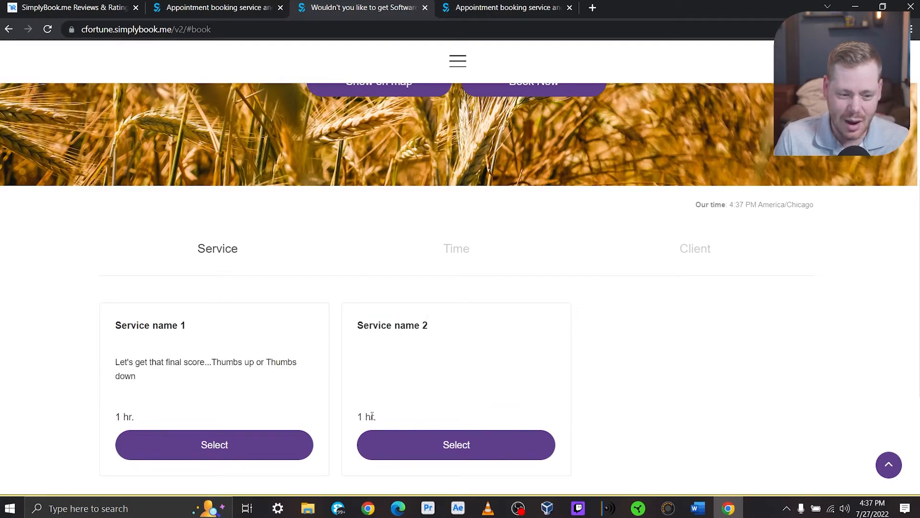
left_click_drag(380, 420, 352, 324)
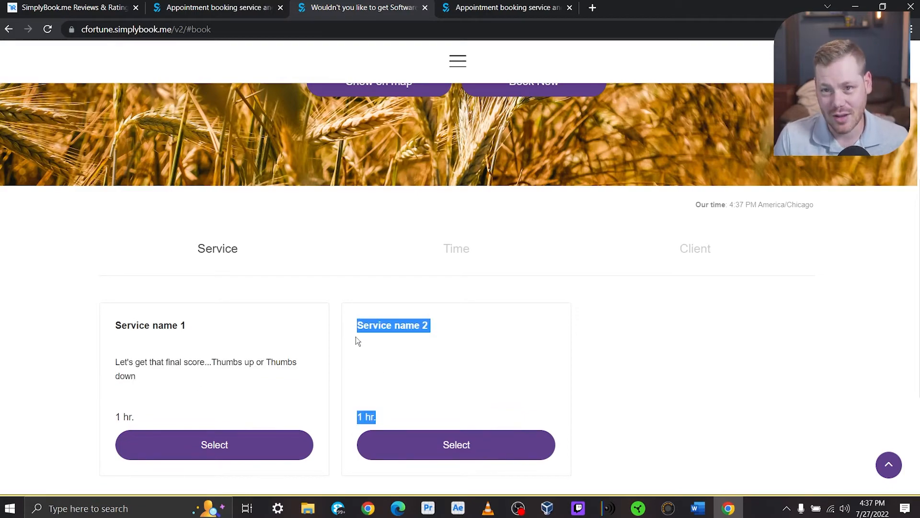
scroll(365, 287, "up", 5)
- View the empty My Bookings page, then go to the customer reviews page
left_click(457, 61)
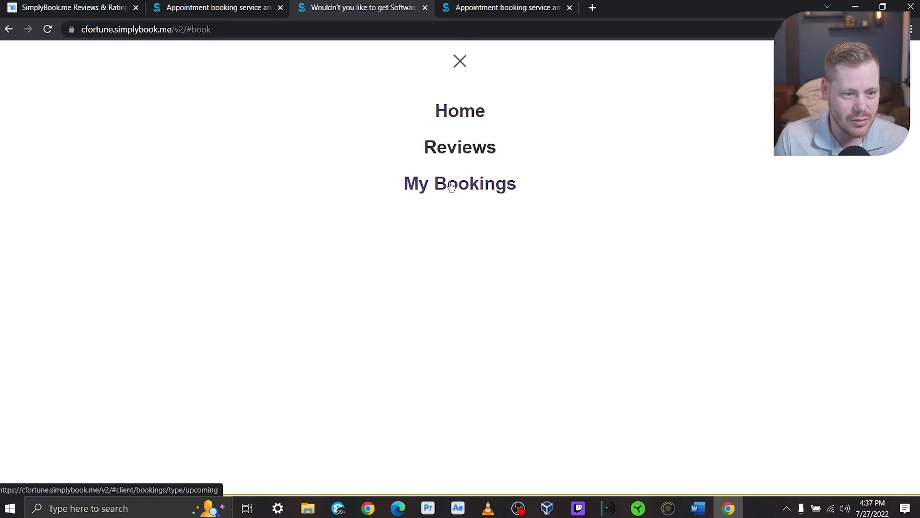
left_click(449, 184)
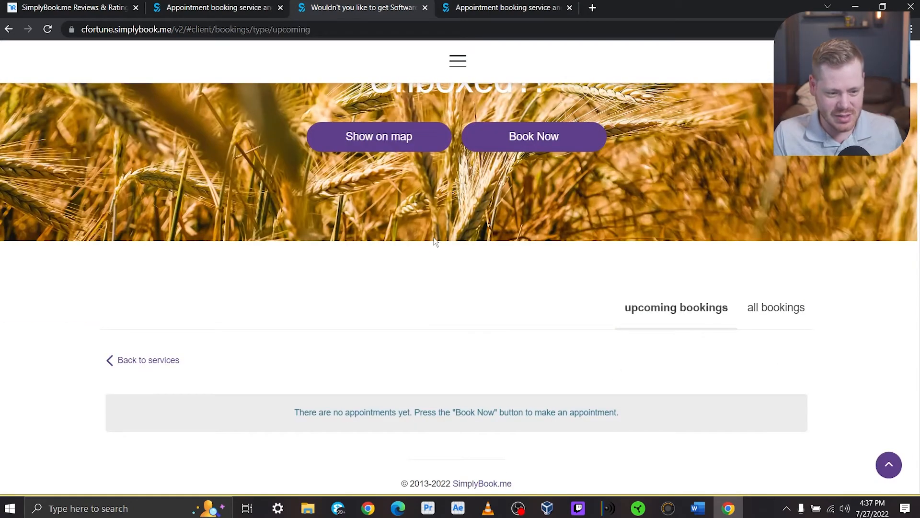
scroll(397, 247, "up", 1)
scroll(396, 247, "up", 4)
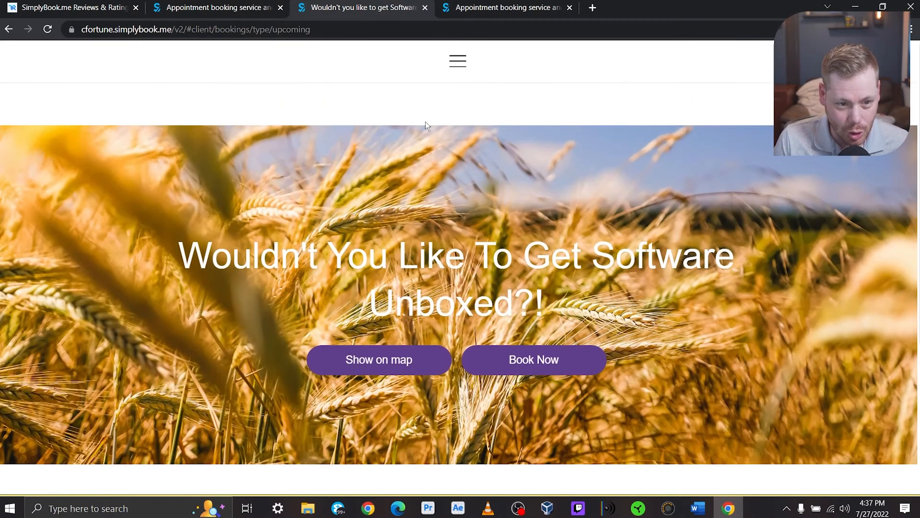
left_click(457, 61)
left_click(456, 142)
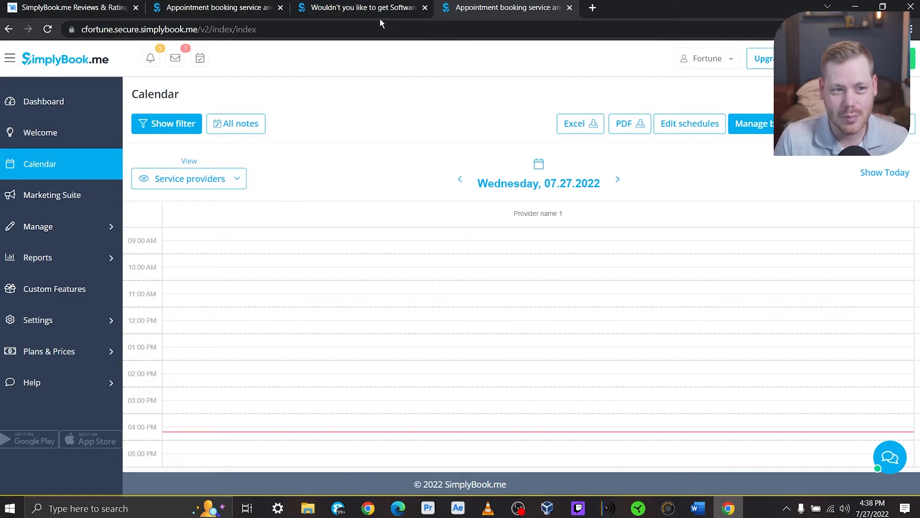
- Review the admin Dashboard: zero bookings, Free tariff with 13 days and 50 bookings left
left_click(389, 8)
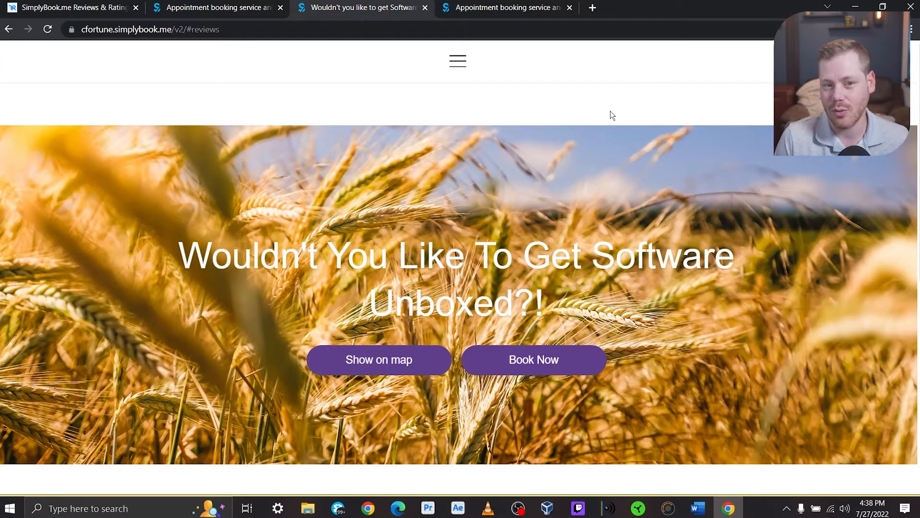
left_click(506, 8)
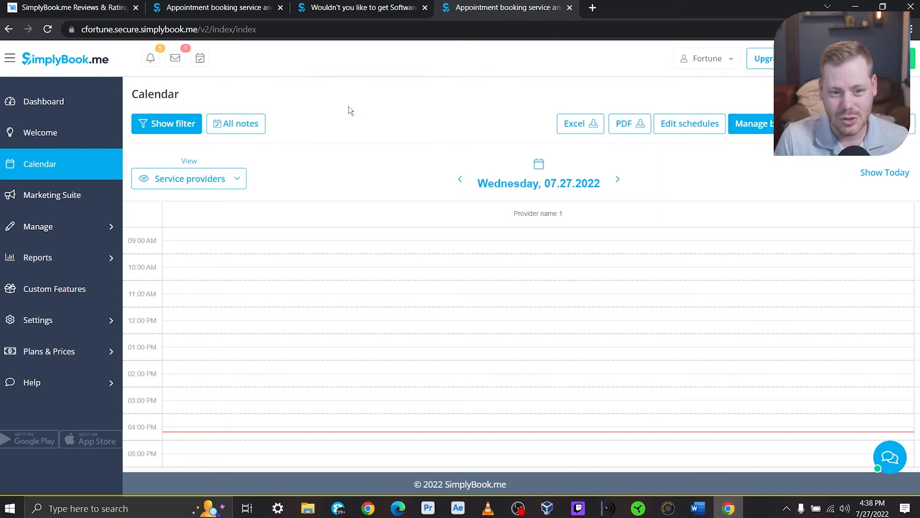
left_click(66, 110)
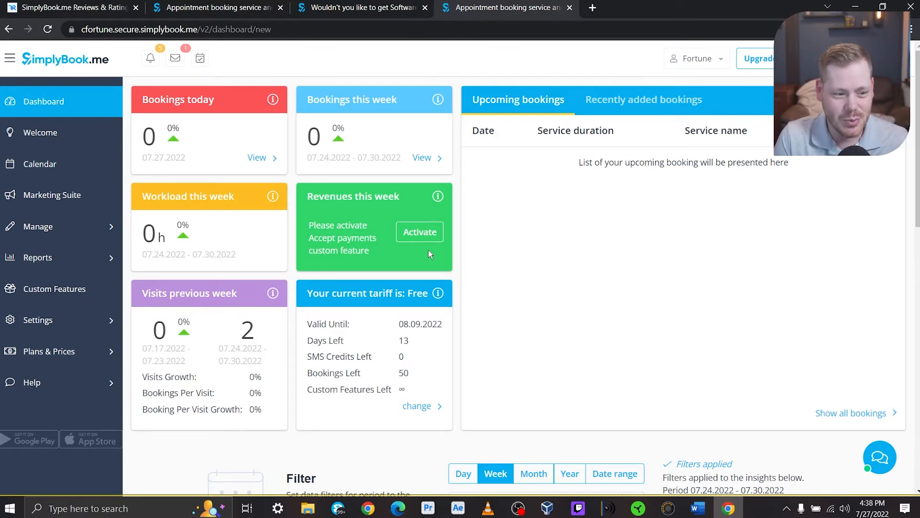
scroll(427, 249, "down", 9)
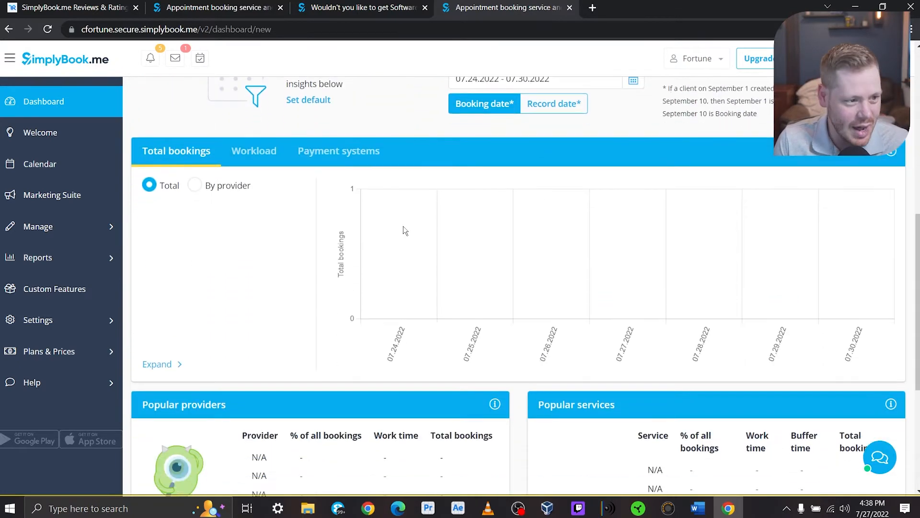
scroll(259, 211, "up", 7)
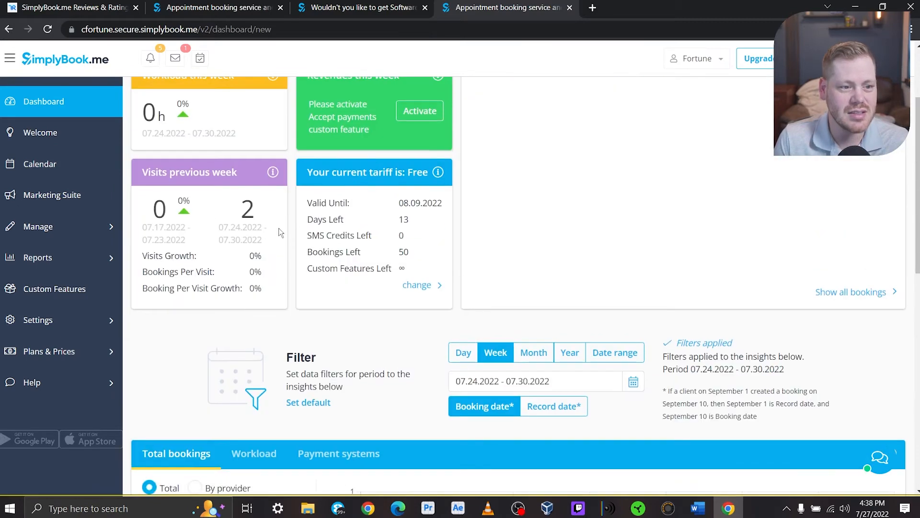
scroll(281, 232, "up", 3)
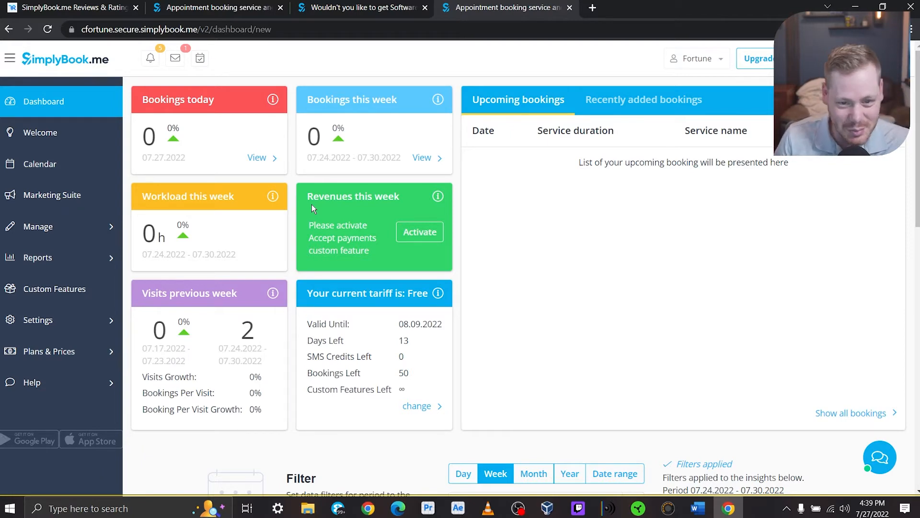
- Read through the Welcome setup guide, then go to the Marketing Suite
left_click(38, 133)
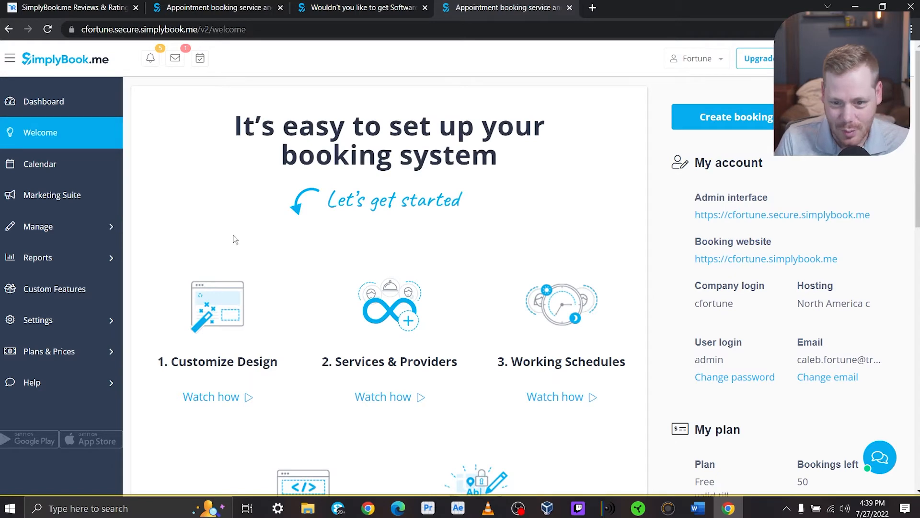
scroll(235, 240, "down", 4)
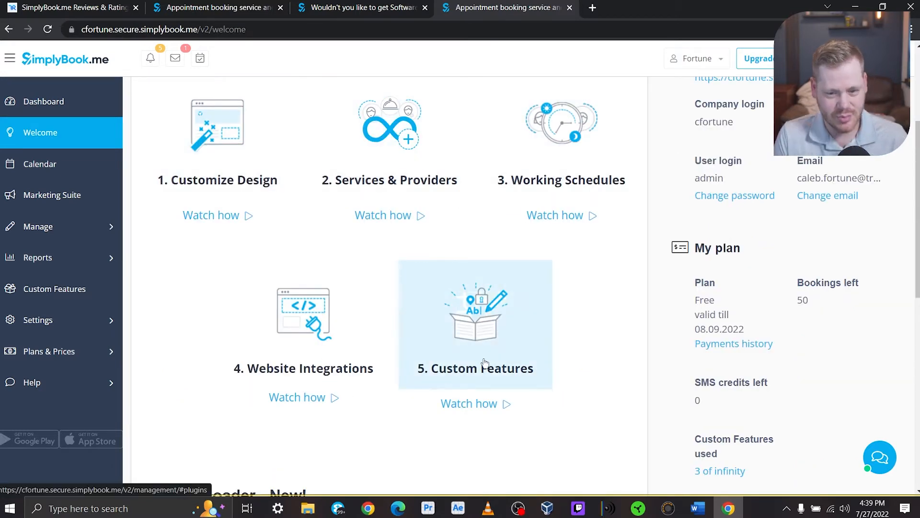
scroll(432, 291, "down", 7)
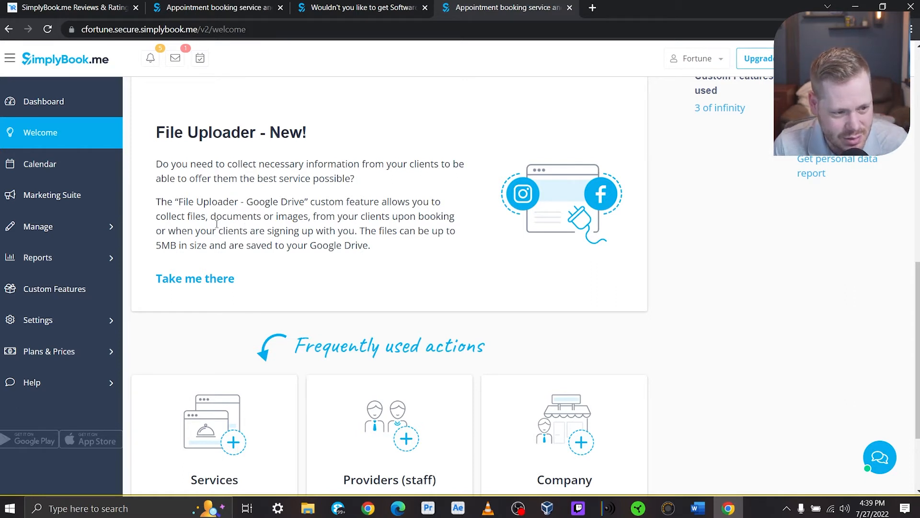
scroll(240, 220, "down", 3)
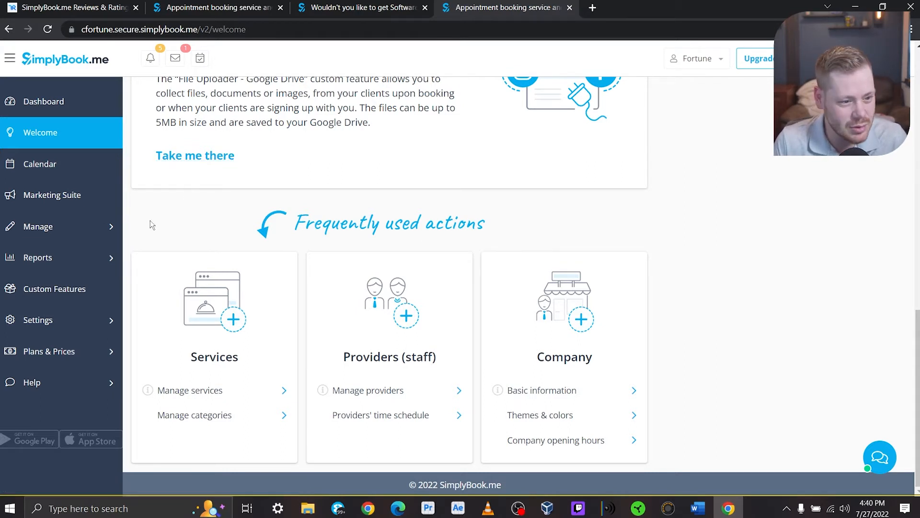
left_click(34, 177)
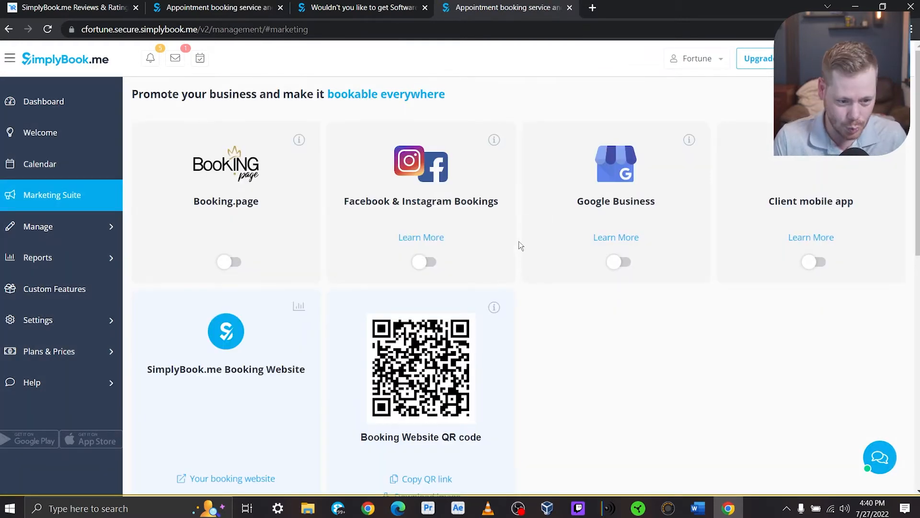
- Turn on Facebook & Instagram Bookings and Google Business, then disable them again
scroll(518, 241, "down", 4)
scroll(513, 222, "up", 4)
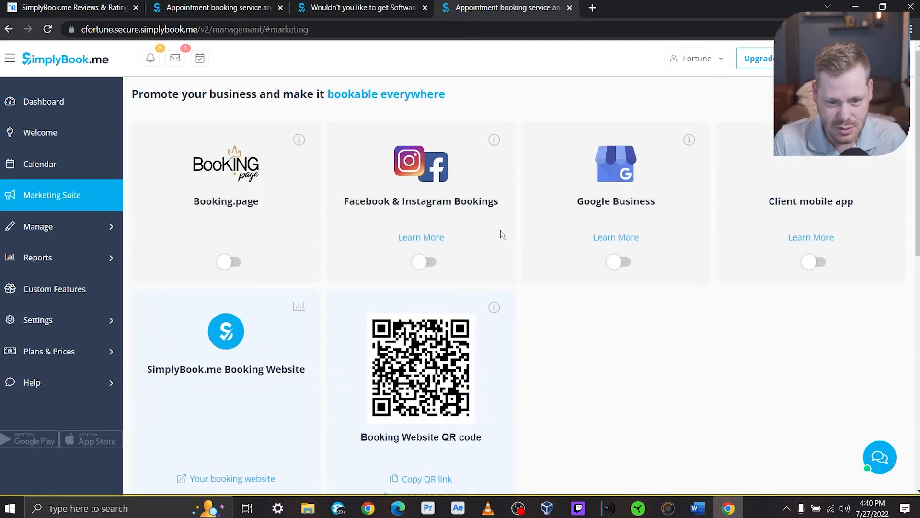
left_click(431, 262)
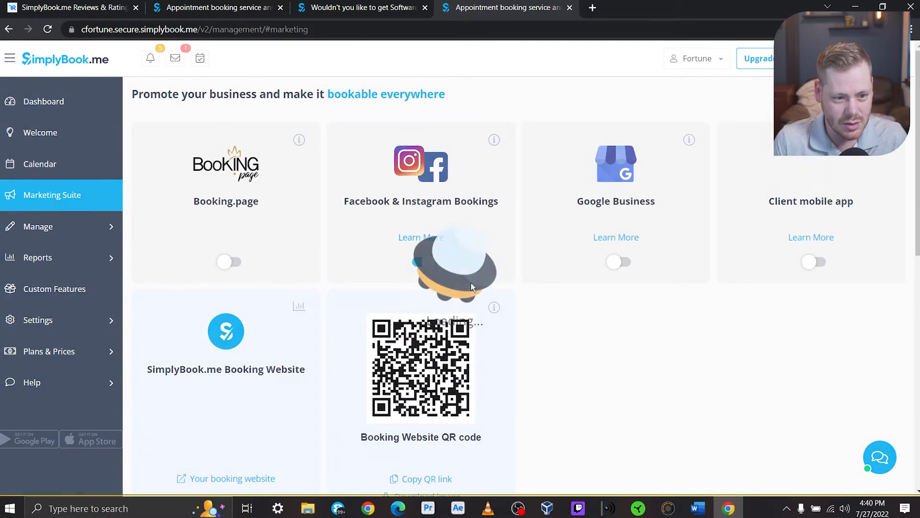
left_click(619, 261)
scroll(467, 339, "down", 3)
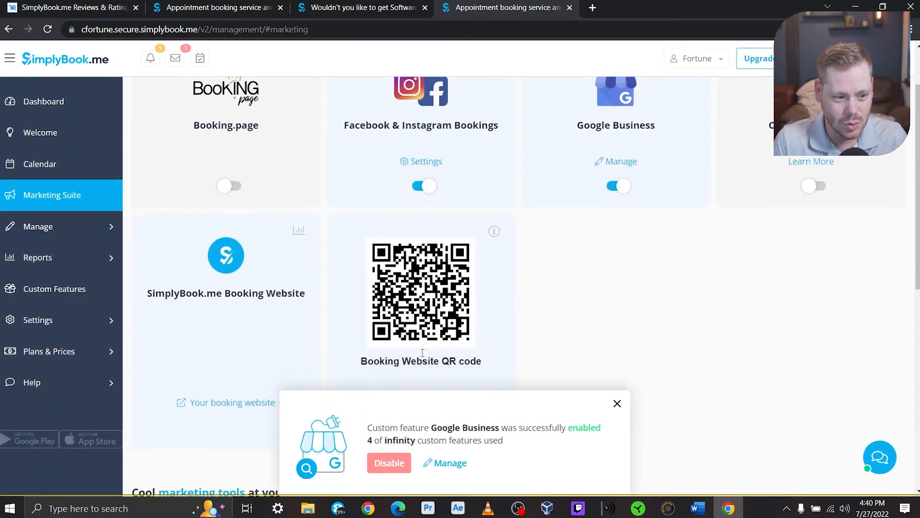
scroll(424, 303, "up", 3)
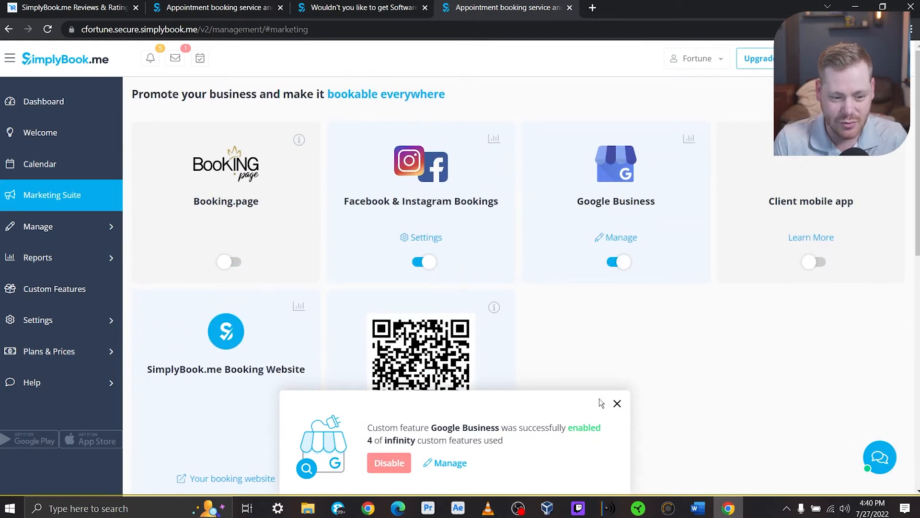
left_click(390, 462)
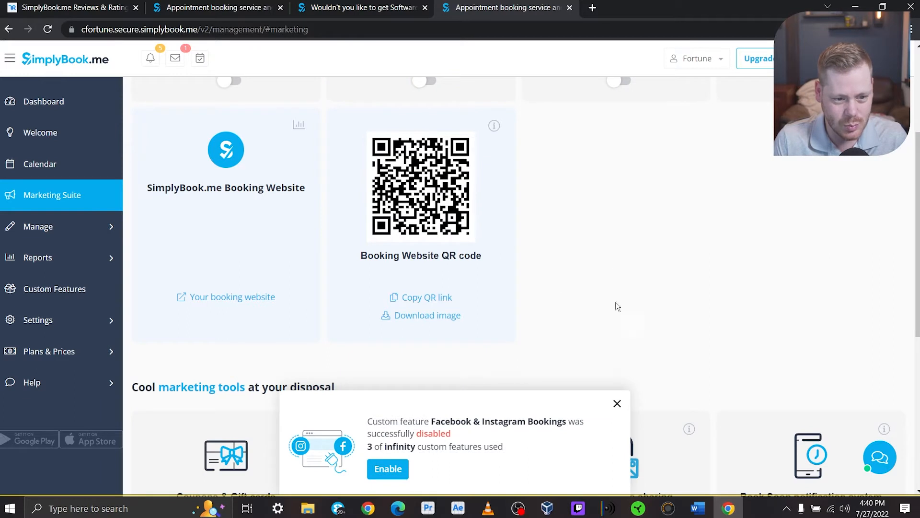
left_click(617, 404)
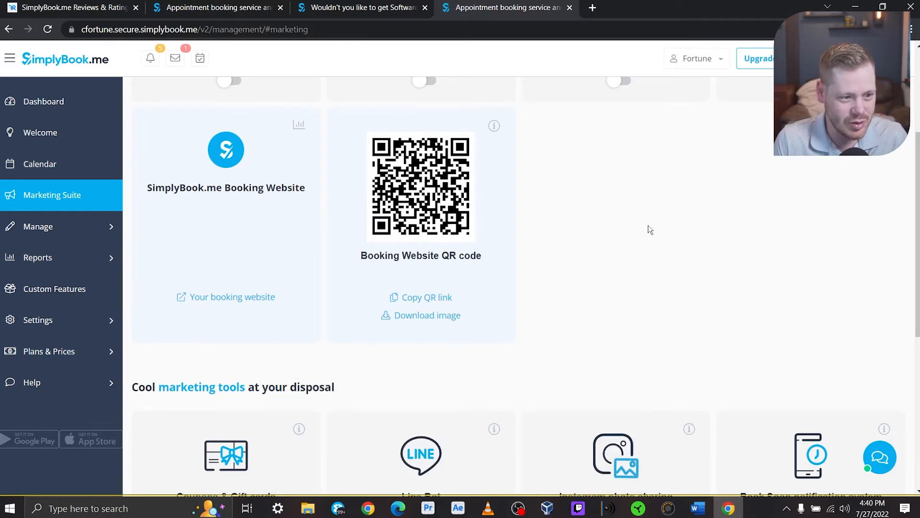
- Read about the Line Bot feature, return to Marketing Suite, and expand Manage
scroll(630, 232, "down", 5)
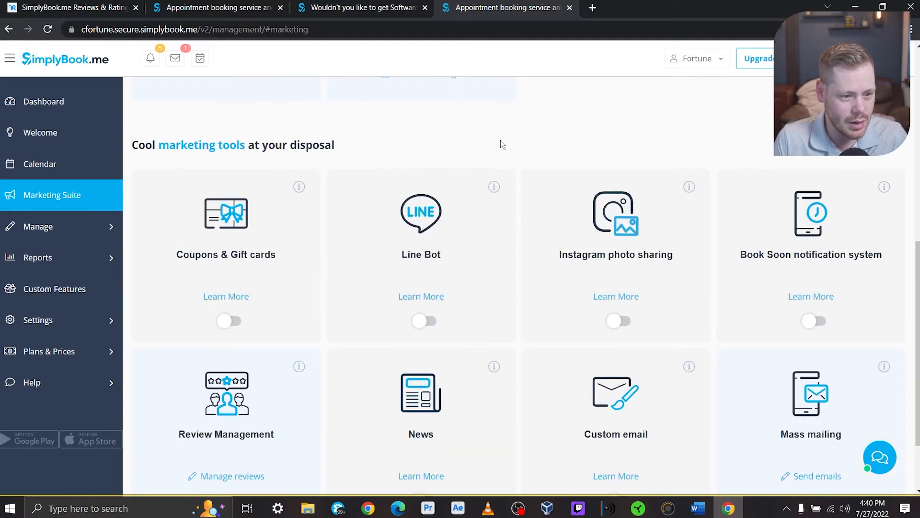
left_click(434, 297)
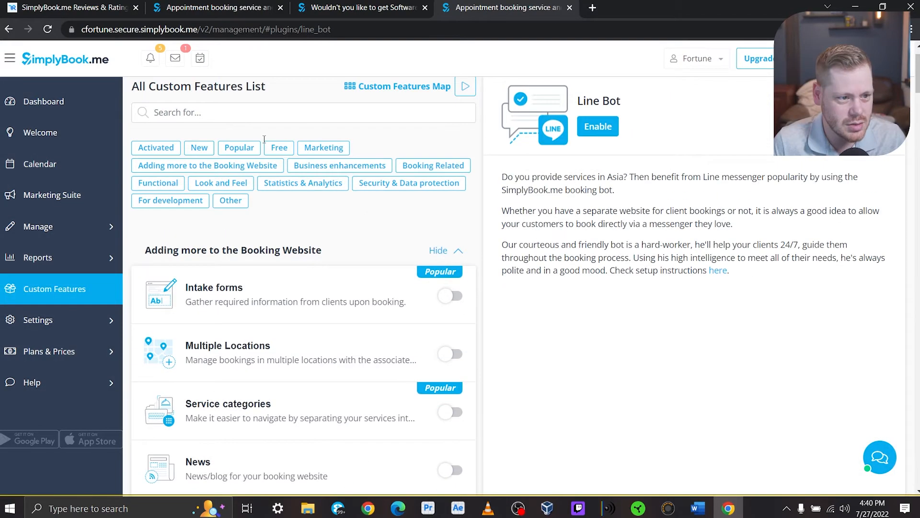
left_click(8, 29)
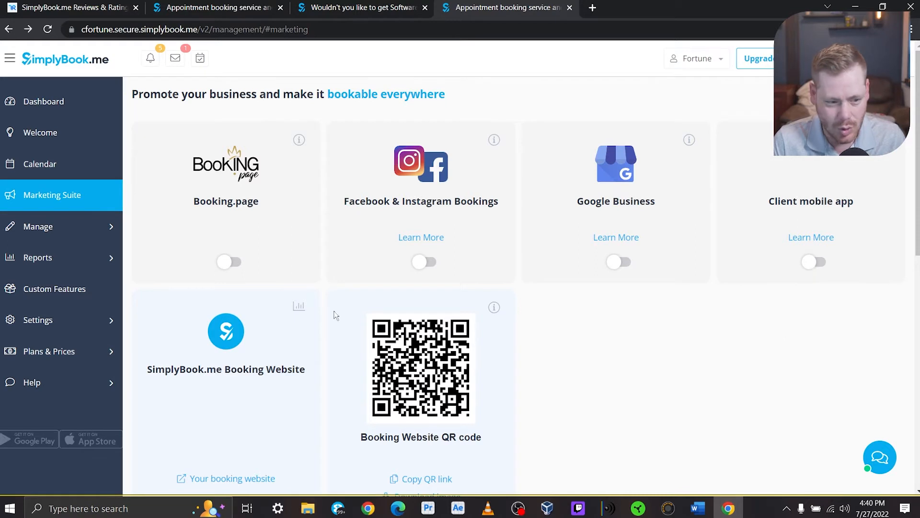
scroll(263, 291, "down", 10)
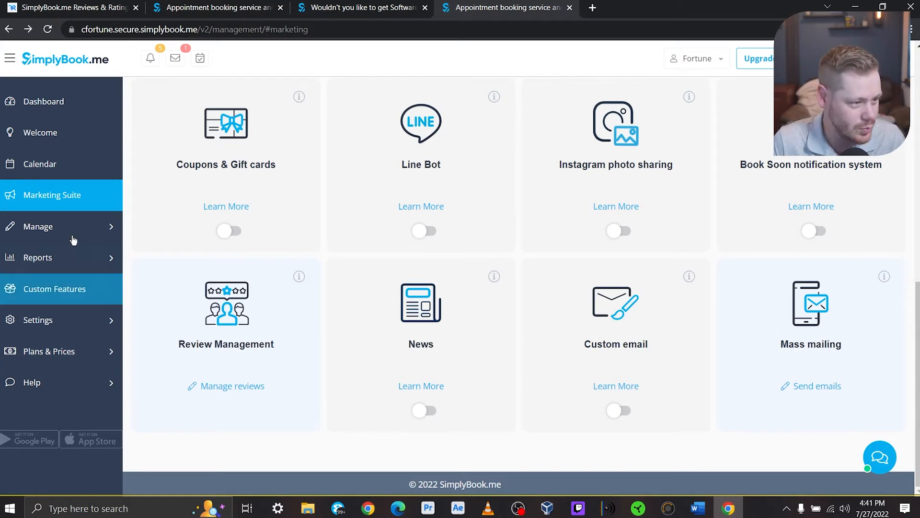
left_click(57, 225)
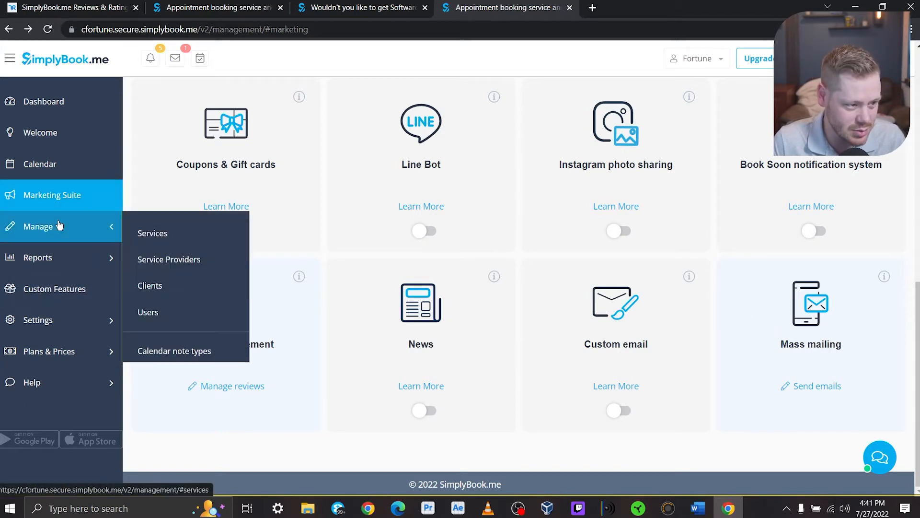
- Move Service name 1 below Service name 2, preview the tutorial video, then view Booking details
left_click(170, 227)
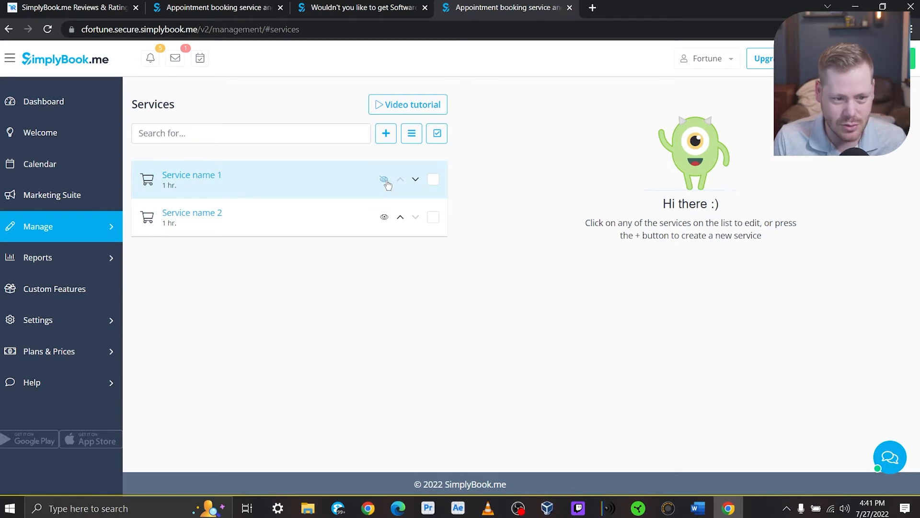
left_click(416, 181)
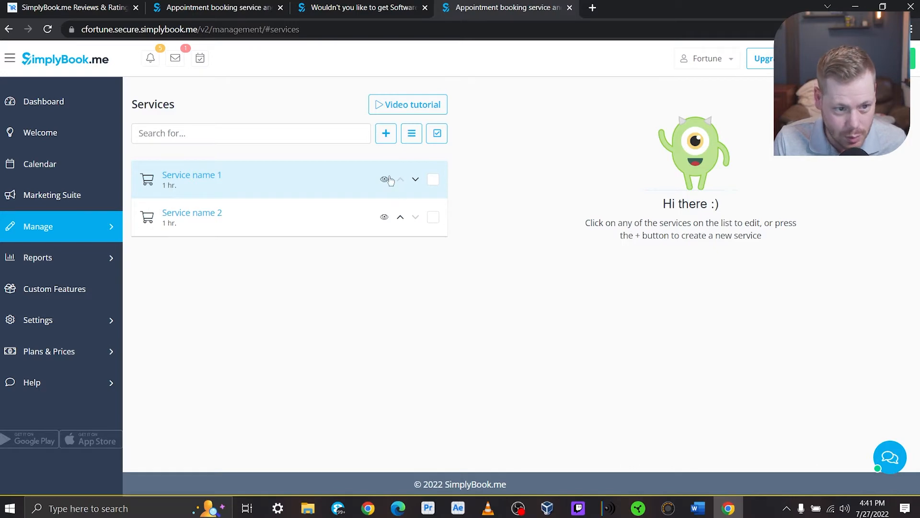
left_click(407, 109)
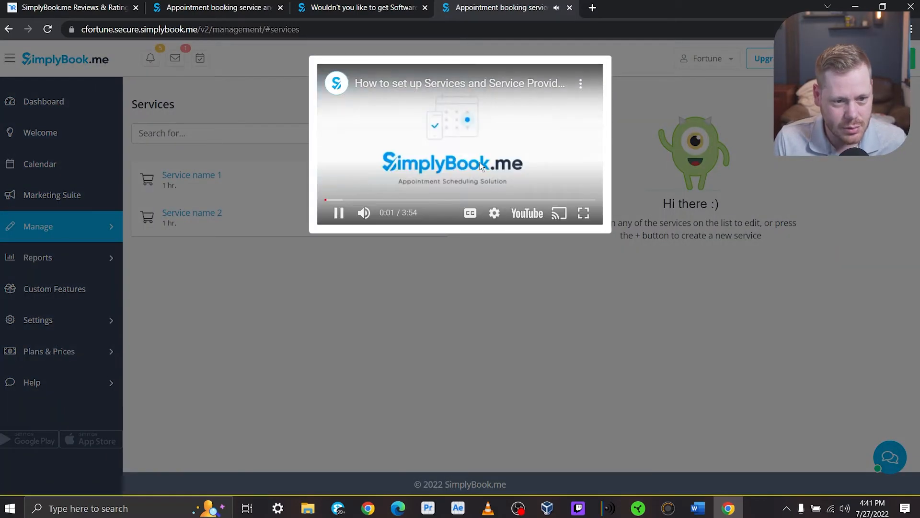
left_click(110, 226)
left_click(144, 263)
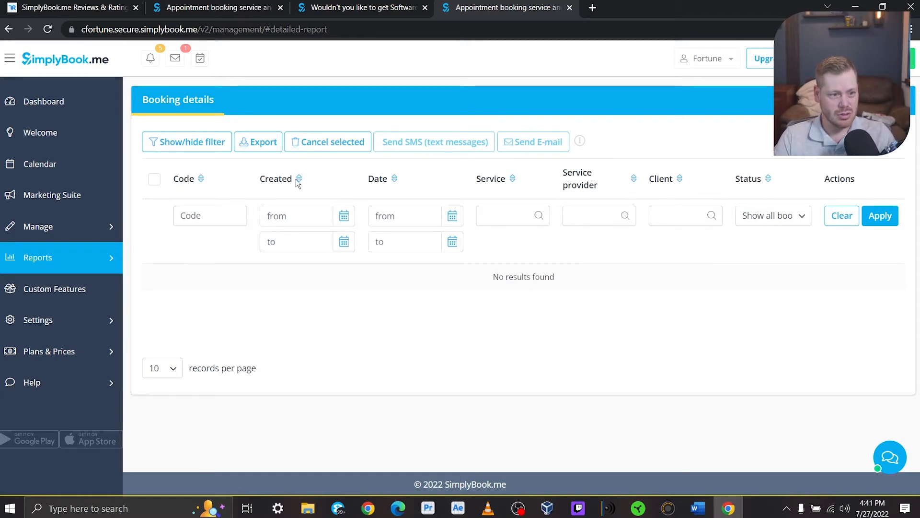
- Scroll through the full Custom Features list, then bring up the account Settings options
left_click(73, 290)
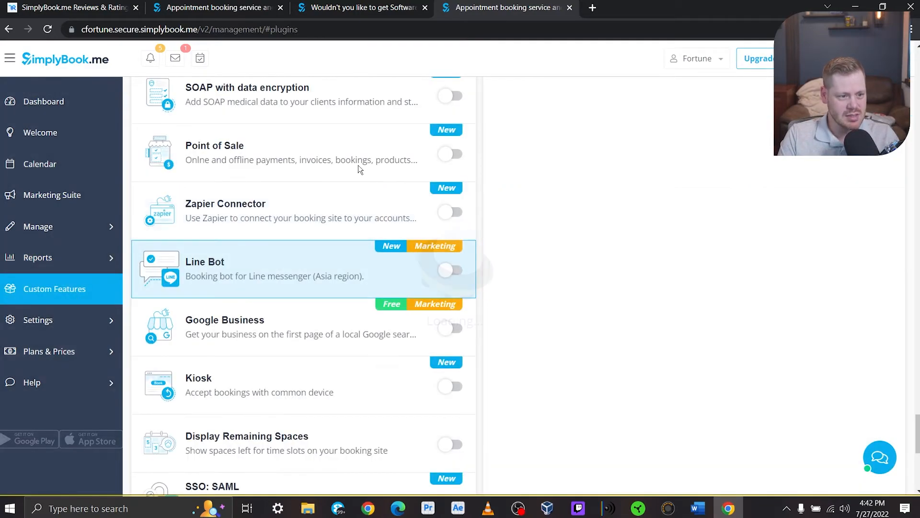
scroll(314, 259, "up", 10)
scroll(311, 246, "up", 15)
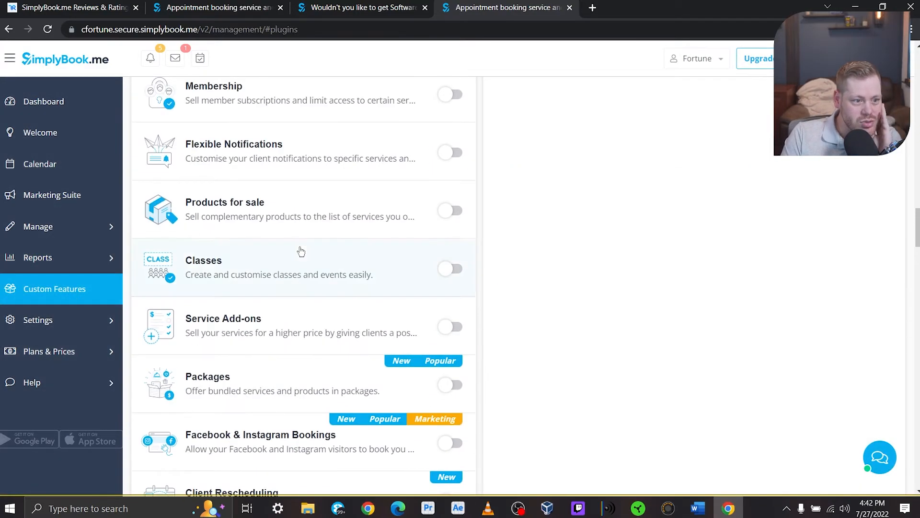
scroll(766, 156, "up", 6)
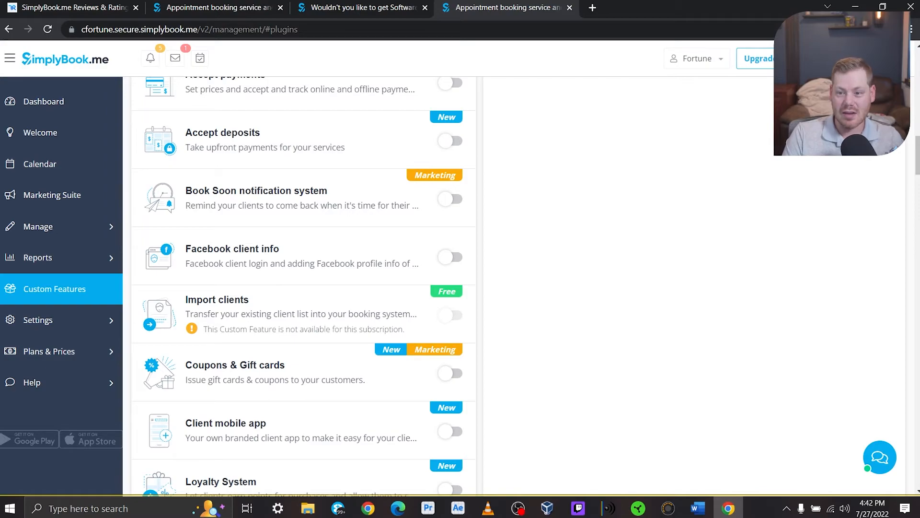
left_click_drag(916, 155, 844, 388)
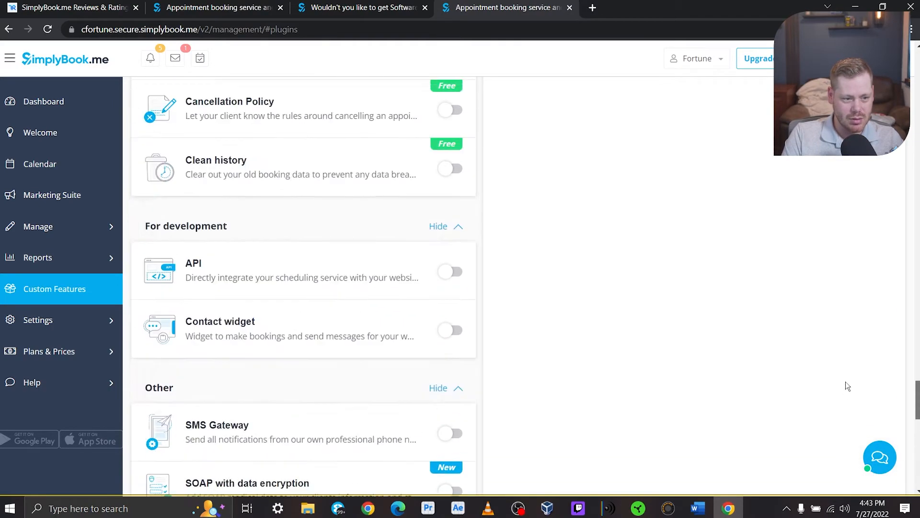
scroll(476, 368, "down", 1)
scroll(476, 367, "up", 8)
scroll(477, 364, "up", 15)
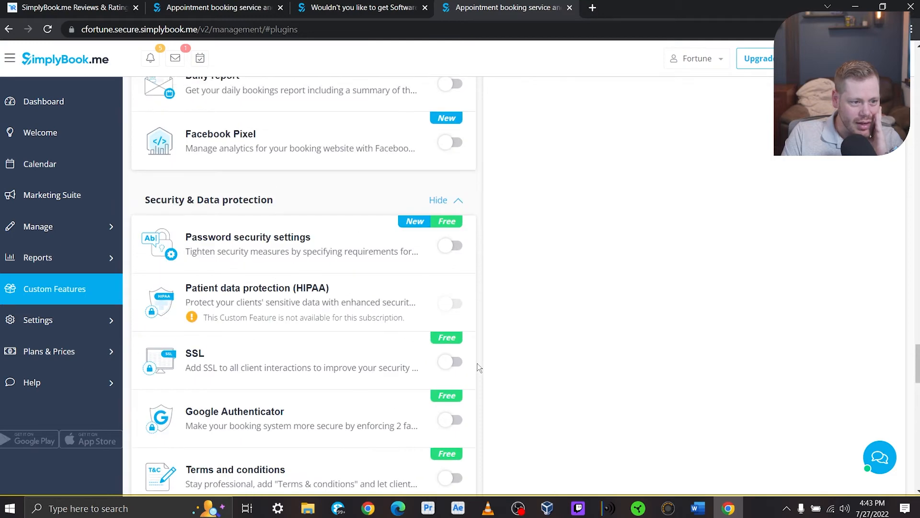
scroll(478, 362, "up", 12)
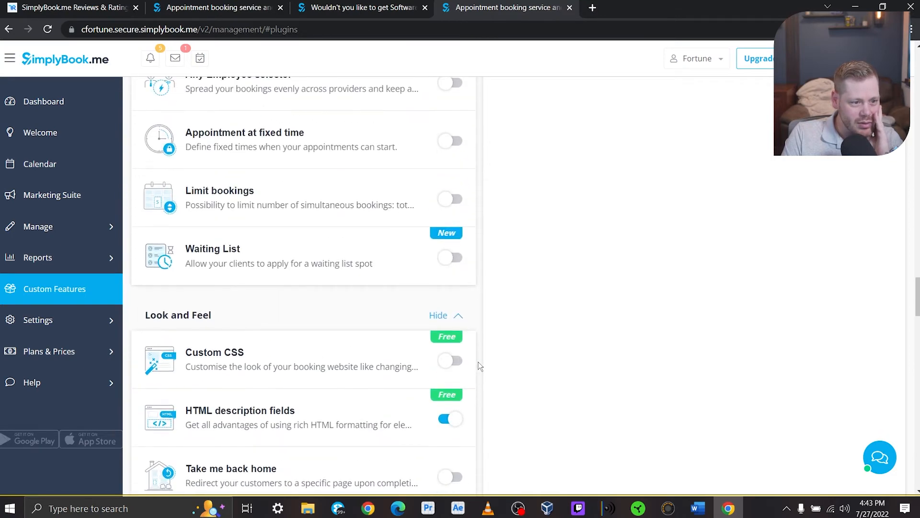
scroll(478, 365, "up", 12)
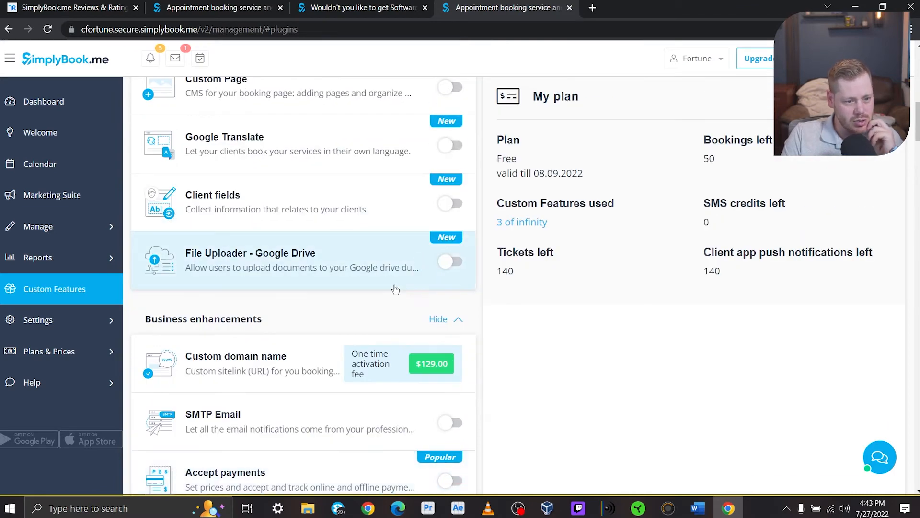
scroll(331, 335, "up", 7)
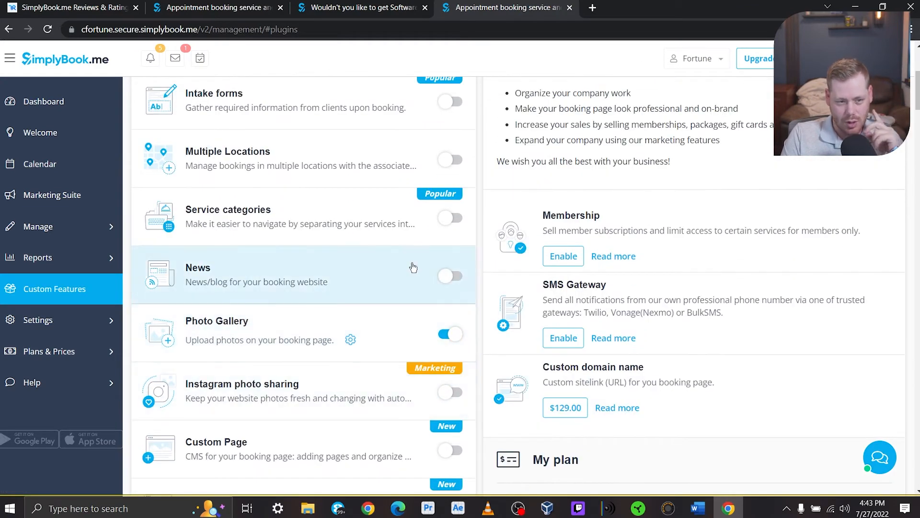
scroll(411, 267, "up", 5)
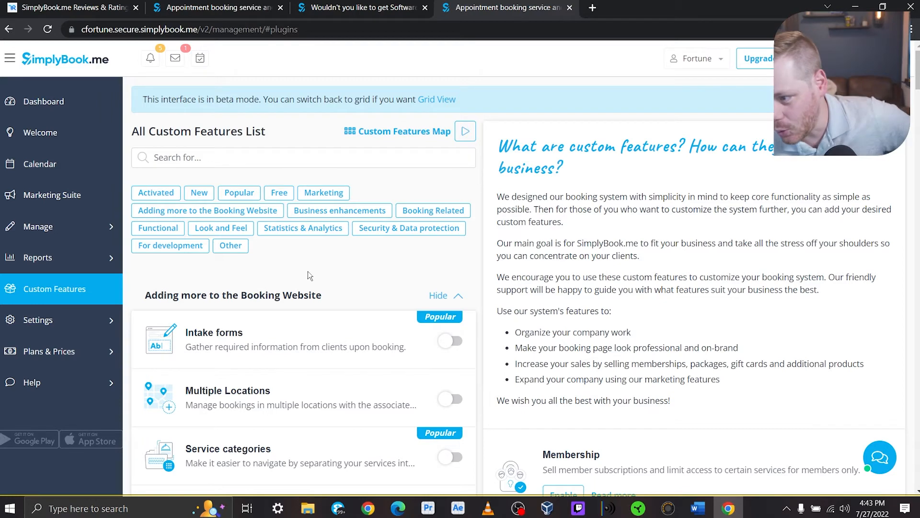
left_click(37, 320)
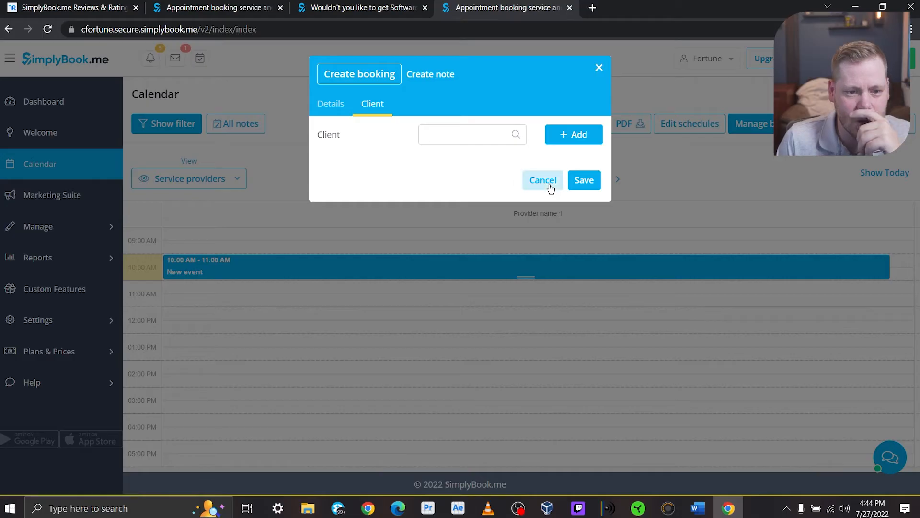
- Cancel the new booking form and go to the Marketing Suite page
left_click(543, 181)
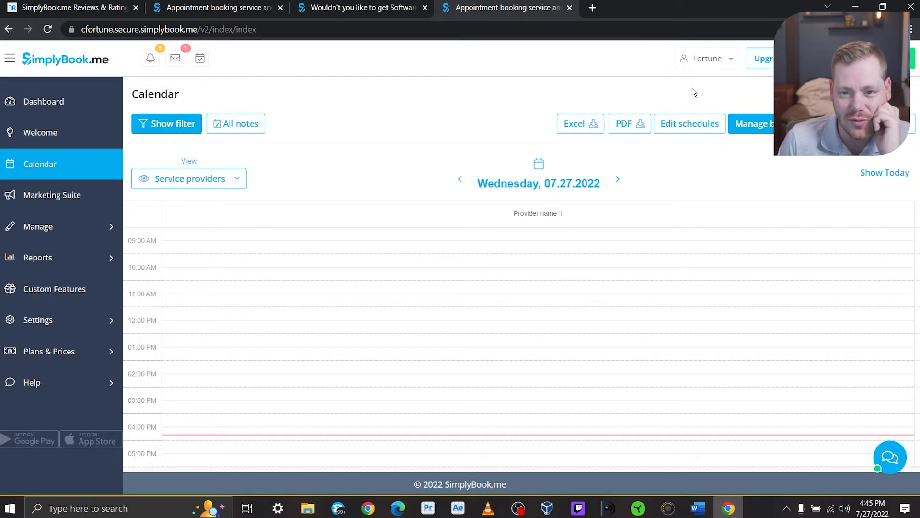
mouse_move(709, 71)
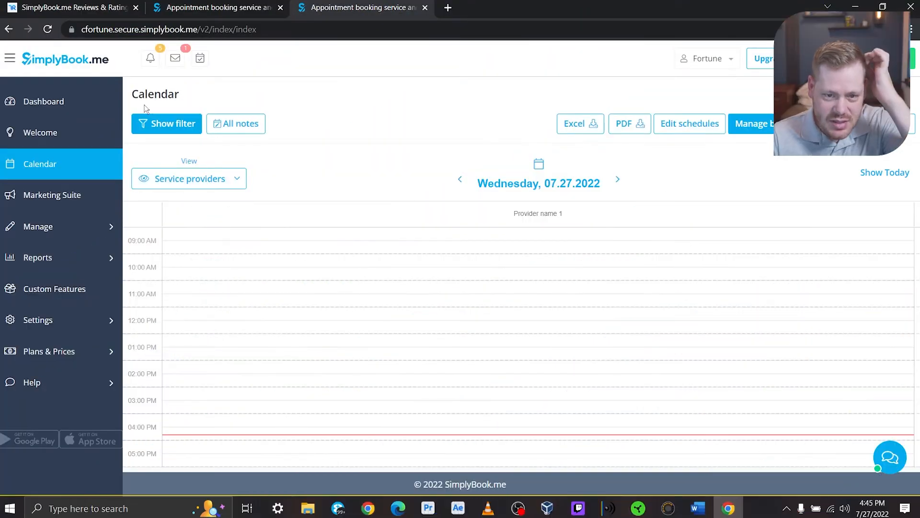
left_click(72, 197)
scroll(340, 150, "down", 4)
scroll(338, 150, "down", 6)
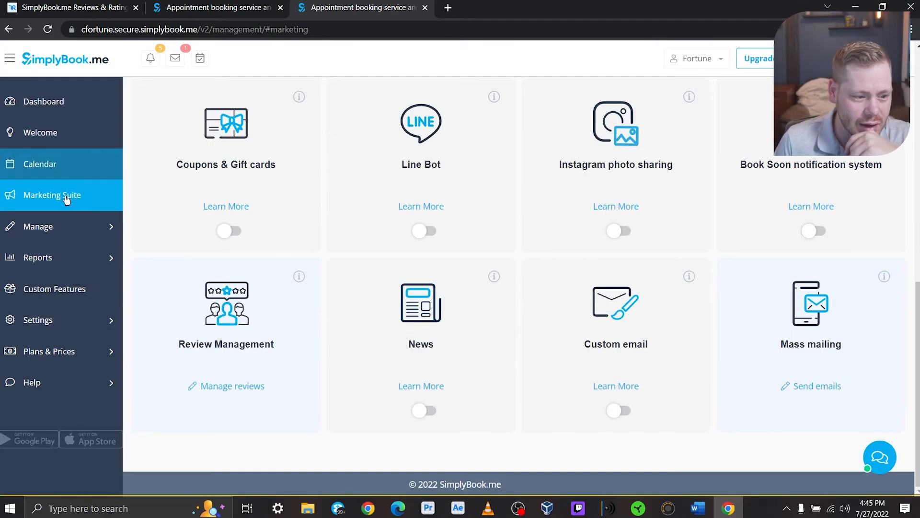
- Visit Manage > Services and Reports > Booking details, then open Help > Video tutorials
left_click(64, 239)
left_click(172, 234)
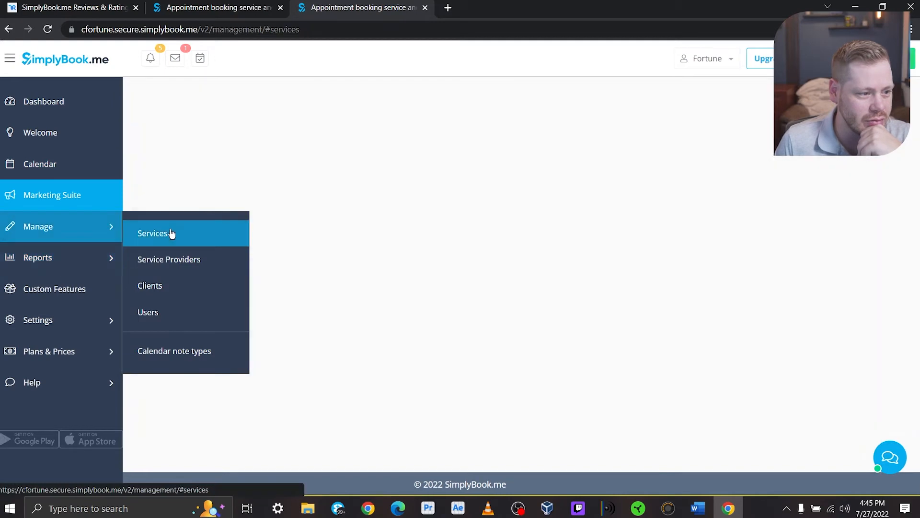
left_click(58, 258)
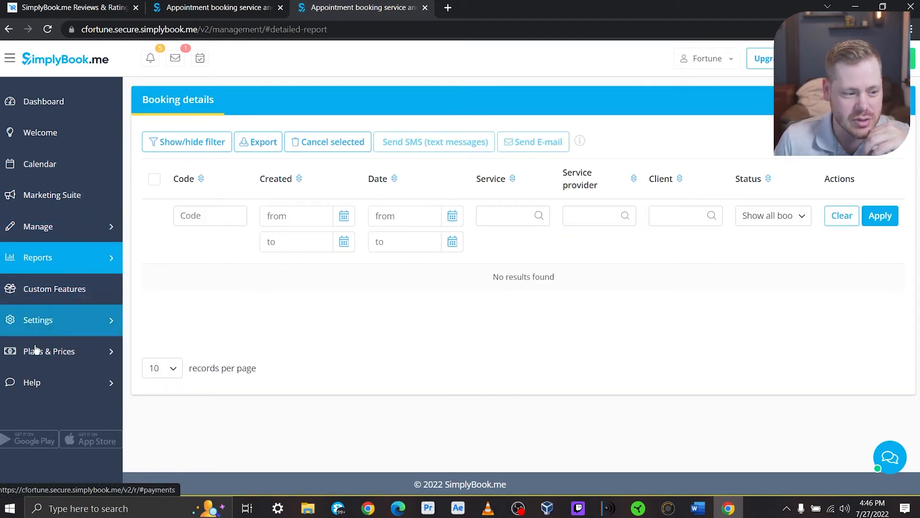
left_click(88, 386)
left_click(187, 472)
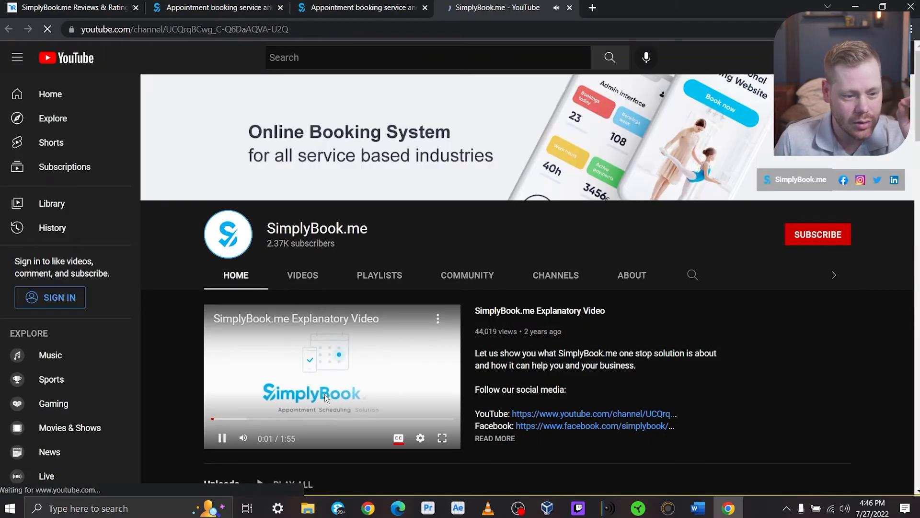
- Scroll through the SimplyBook.me YouTube channel's video shelves, then close the YouTube tab
scroll(324, 394, "down", 5)
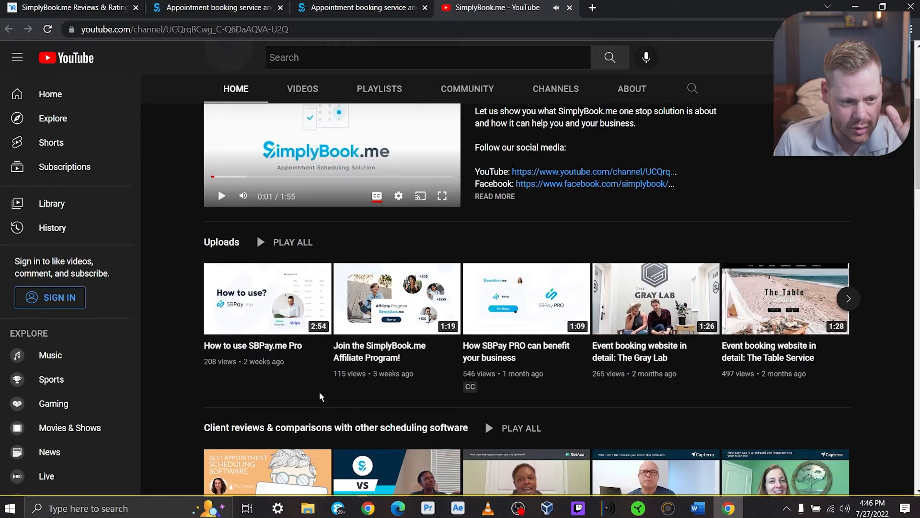
scroll(164, 275, "down", 15)
scroll(179, 234, "down", 4)
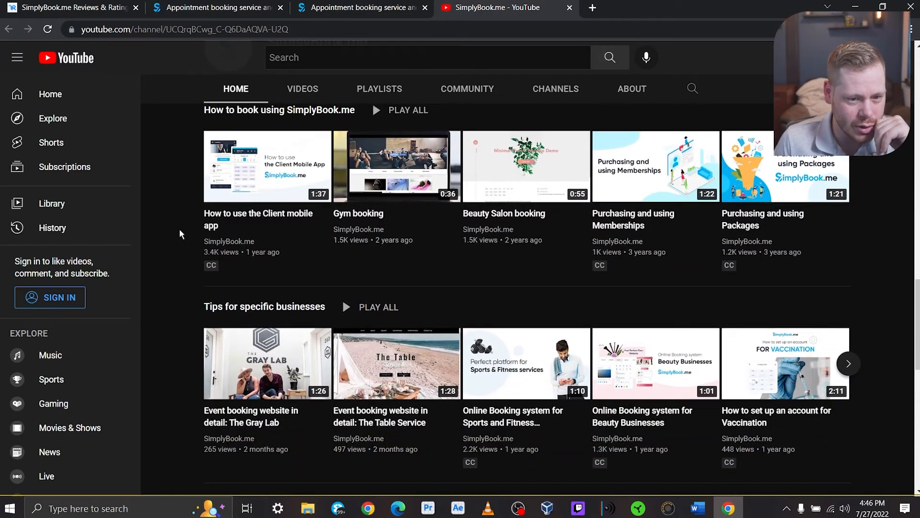
scroll(180, 233, "down", 6)
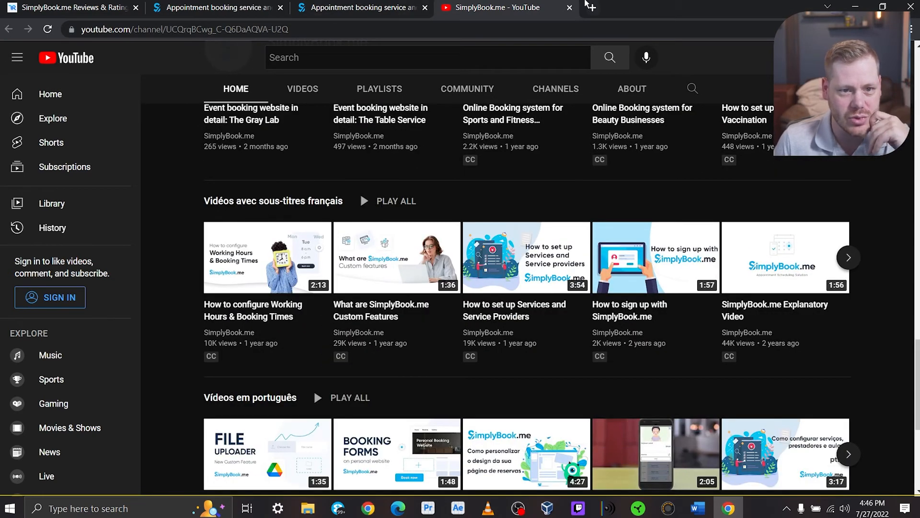
left_click(569, 8)
- Open the SimplyBook.me blog and filter its posts to the SimplyBook.me 台灣 category
mouse_move(96, 382)
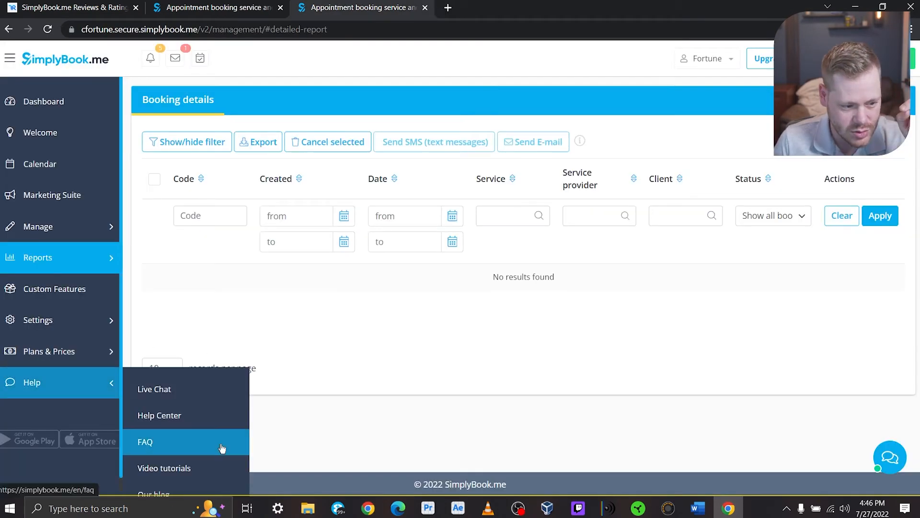
left_click(207, 494)
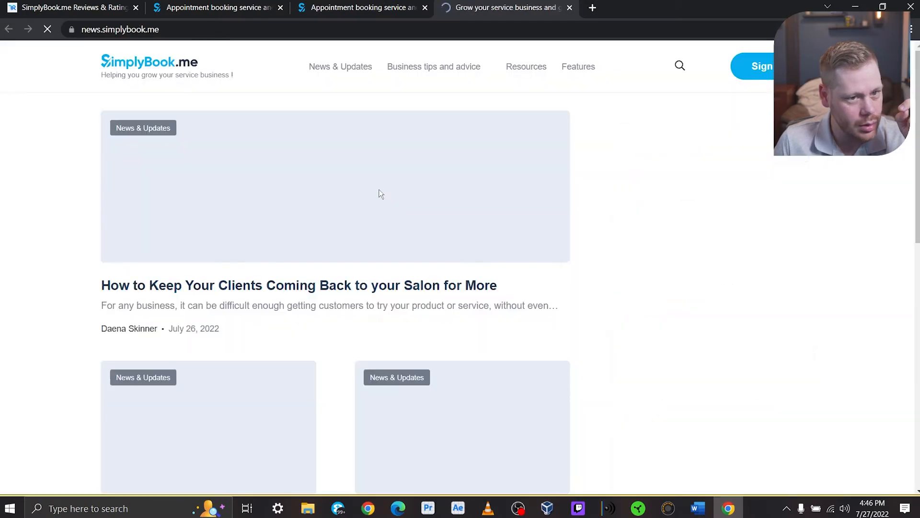
scroll(544, 199, "down", 3)
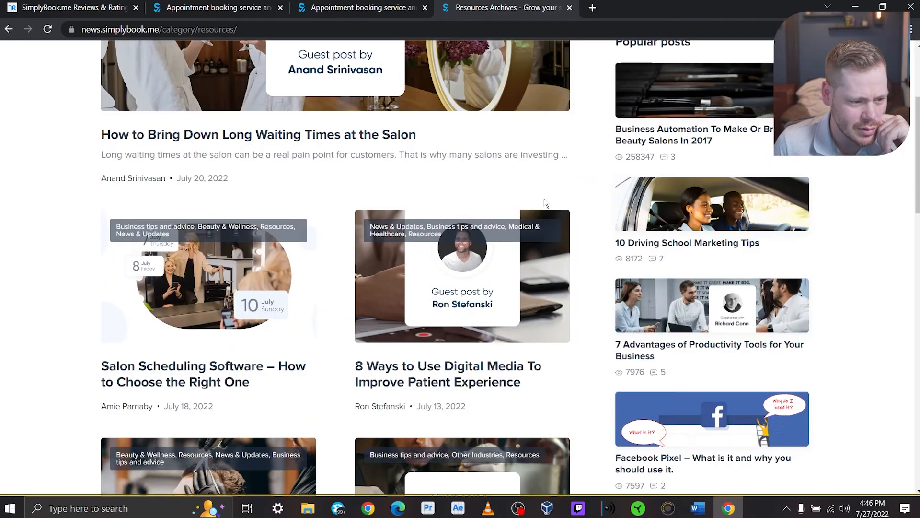
scroll(545, 199, "down", 5)
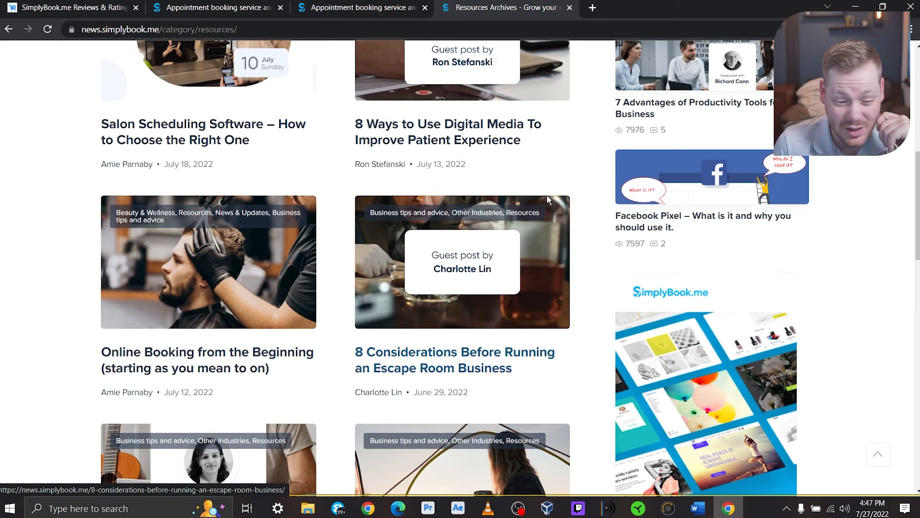
scroll(548, 200, "down", 6)
scroll(549, 202, "up", 15)
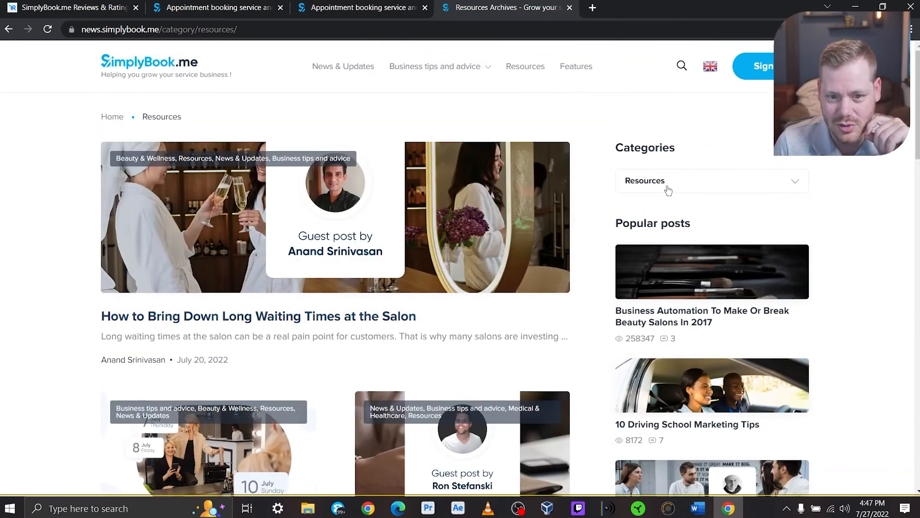
left_click(665, 186)
scroll(672, 273, "down", 3)
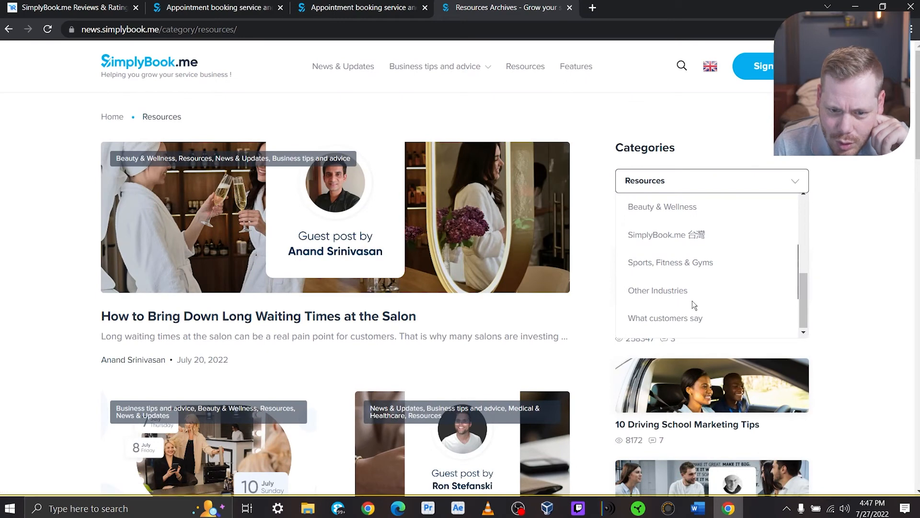
left_click(667, 236)
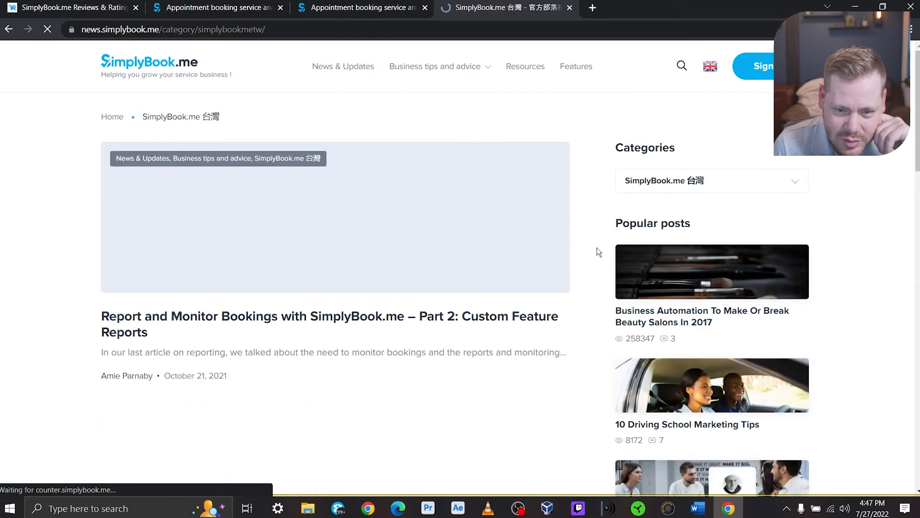
scroll(576, 266, "down", 1)
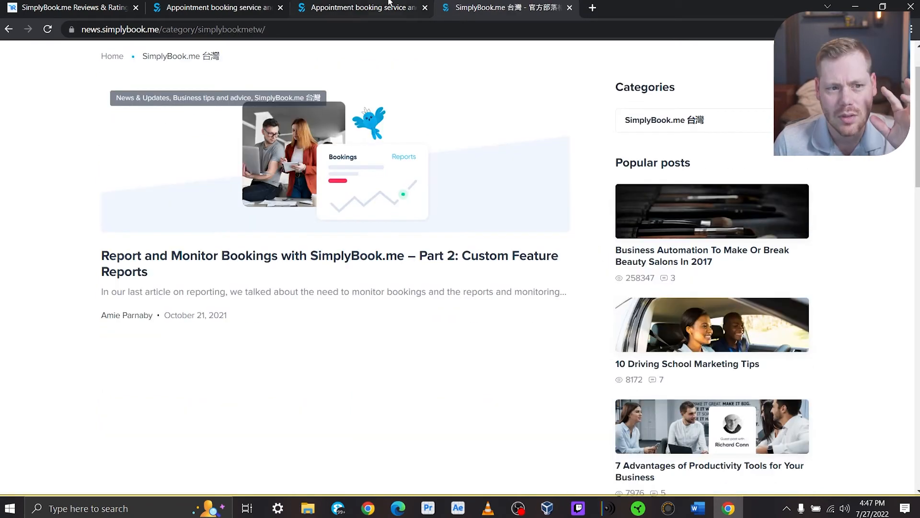
- Open the FAQ page from Help, then close the blog tab and return to Booking details
left_click(347, 12)
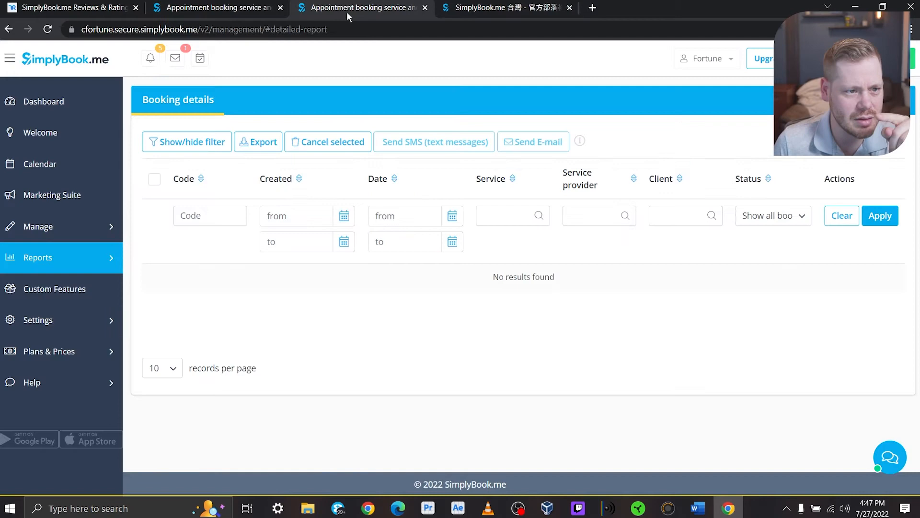
left_click(111, 386)
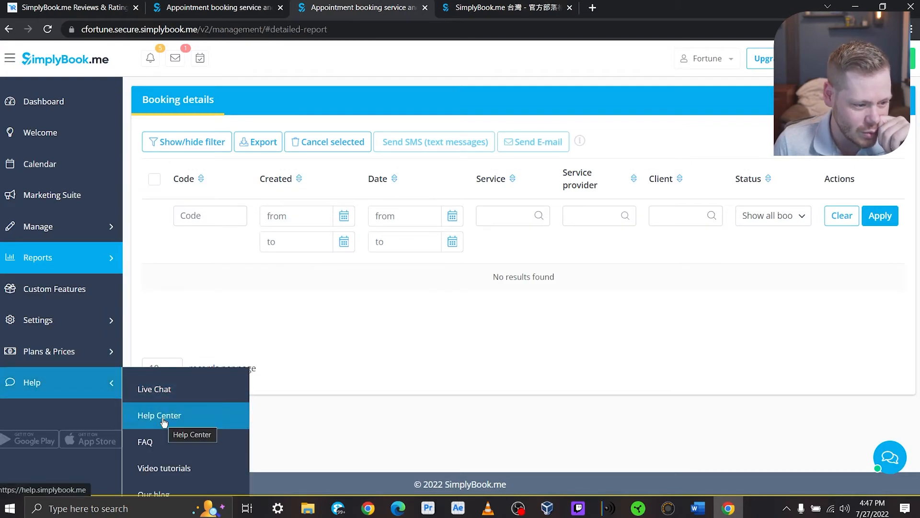
left_click(153, 440)
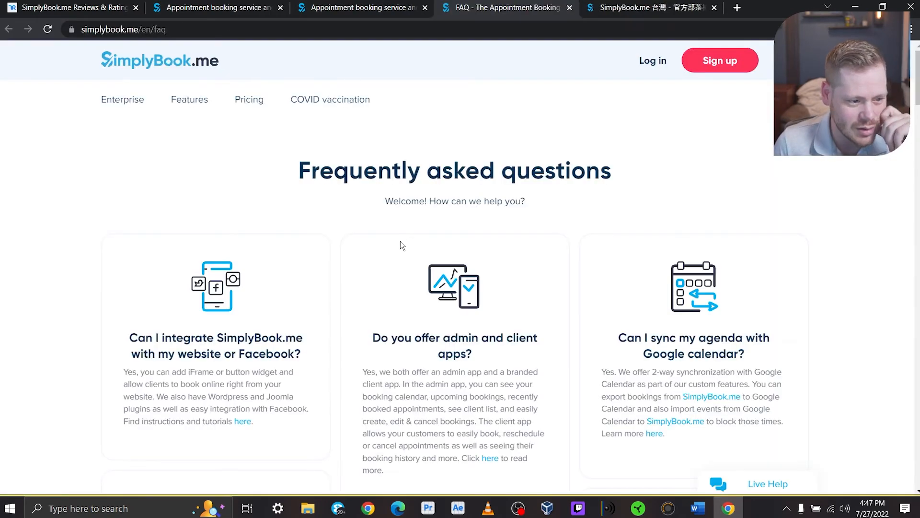
scroll(397, 244, "down", 15)
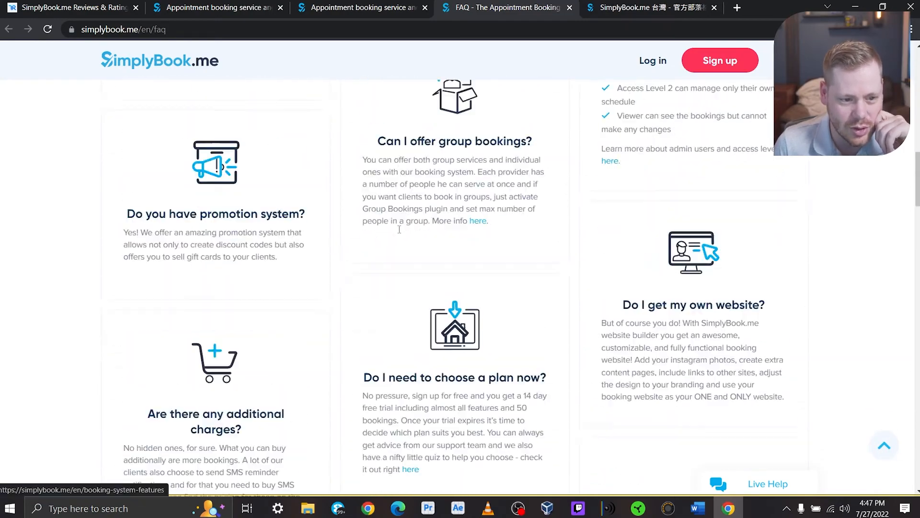
scroll(399, 233, "down", 10)
left_click(714, 8)
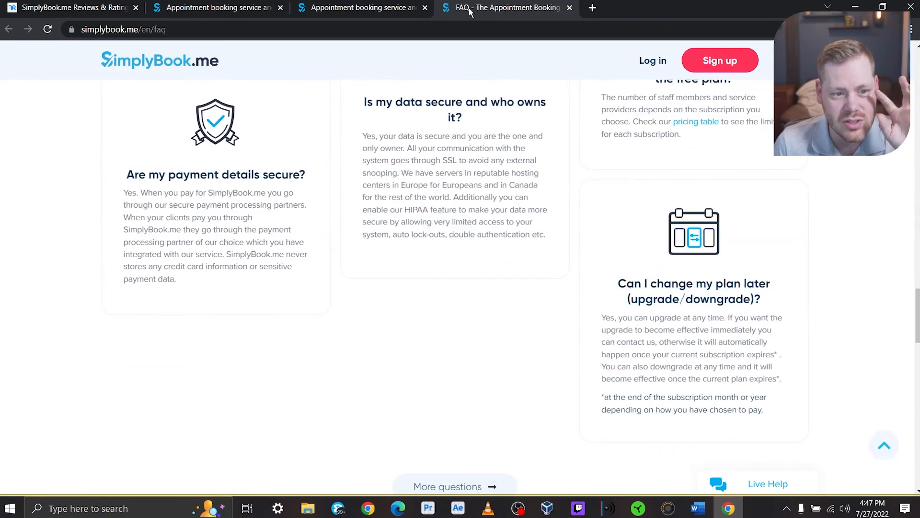
left_click(384, 9)
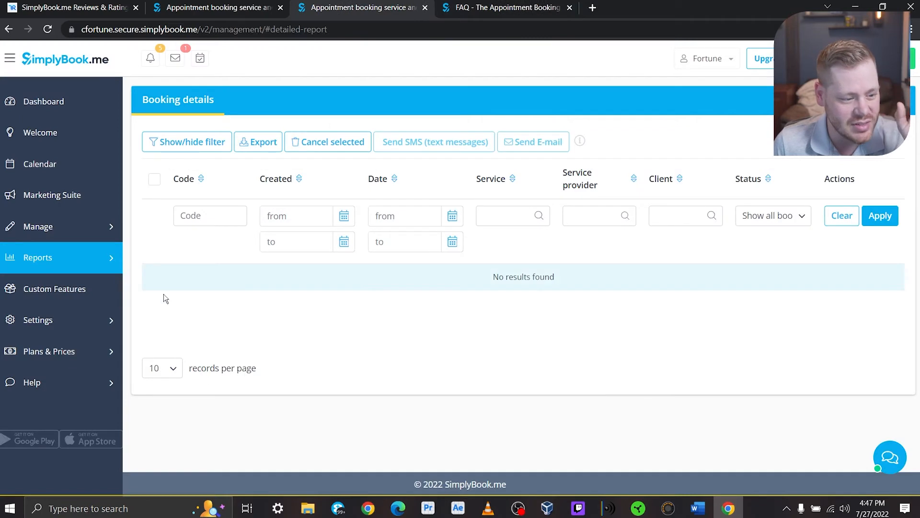
- Open the Help flyout in the left sidebar to show the support options
left_click(103, 382)
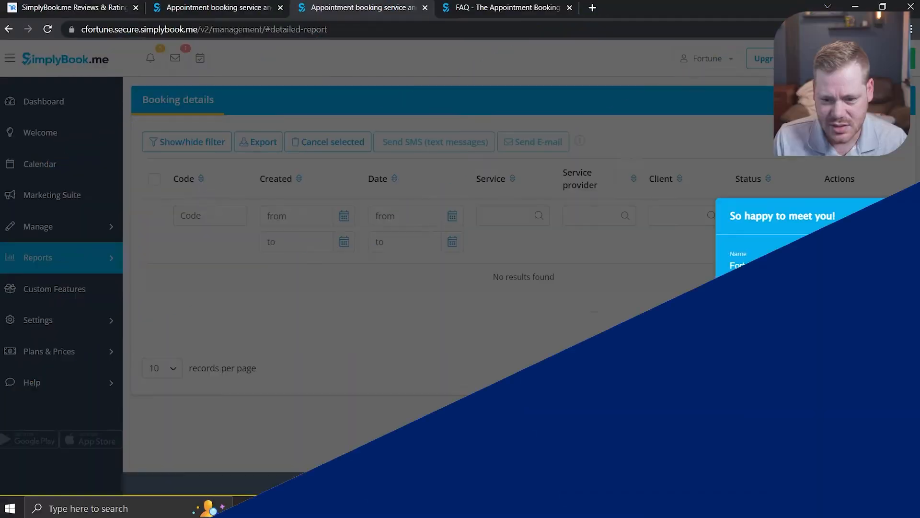
- Enter a contact e-mail in Live Chat, then minimize the chat after the agent replies
left_click(798, 311)
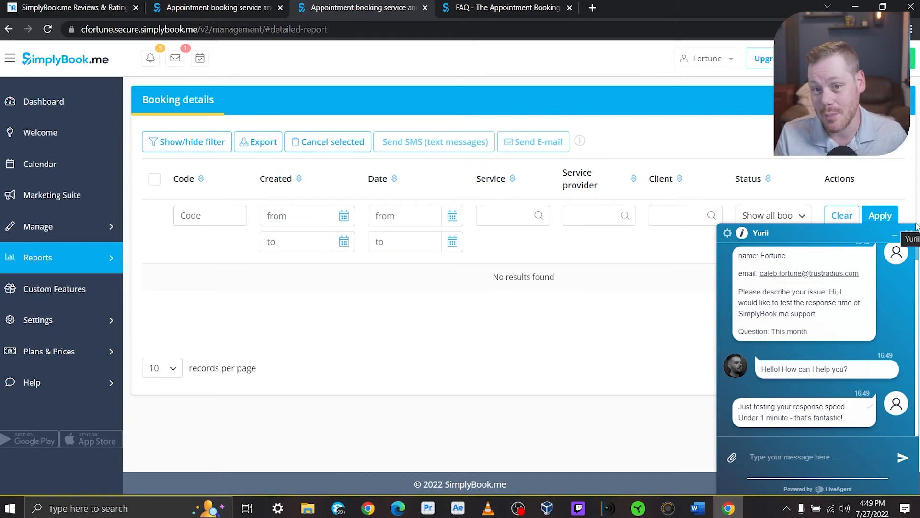
left_click(909, 233)
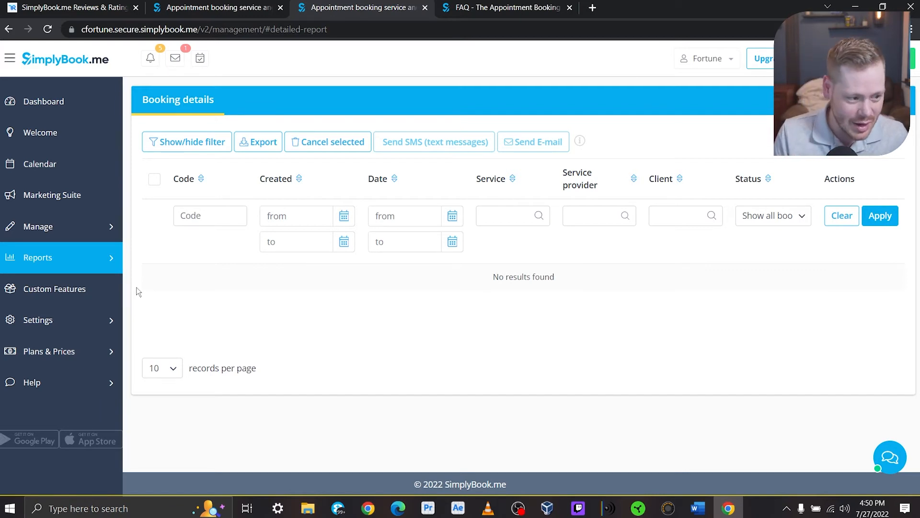
- Open Help Center from the Help menu and scroll through its topic sections
left_click(87, 384)
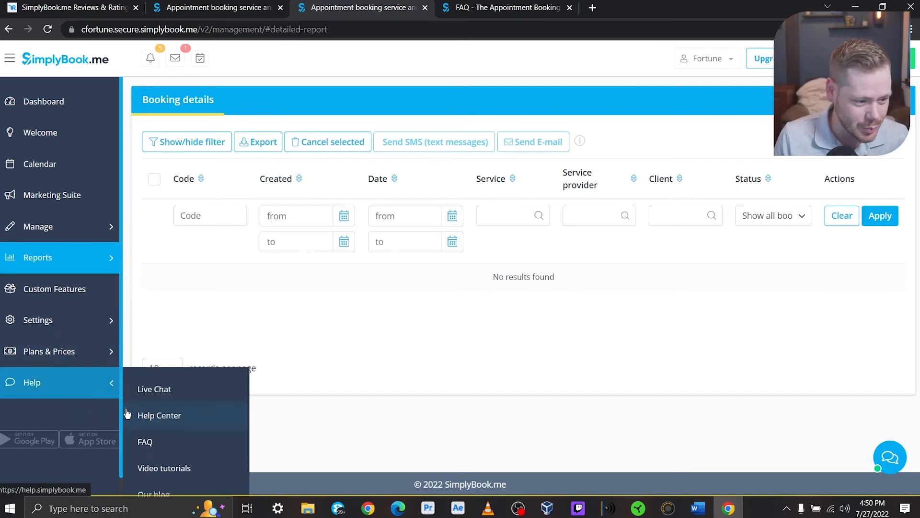
left_click(153, 417)
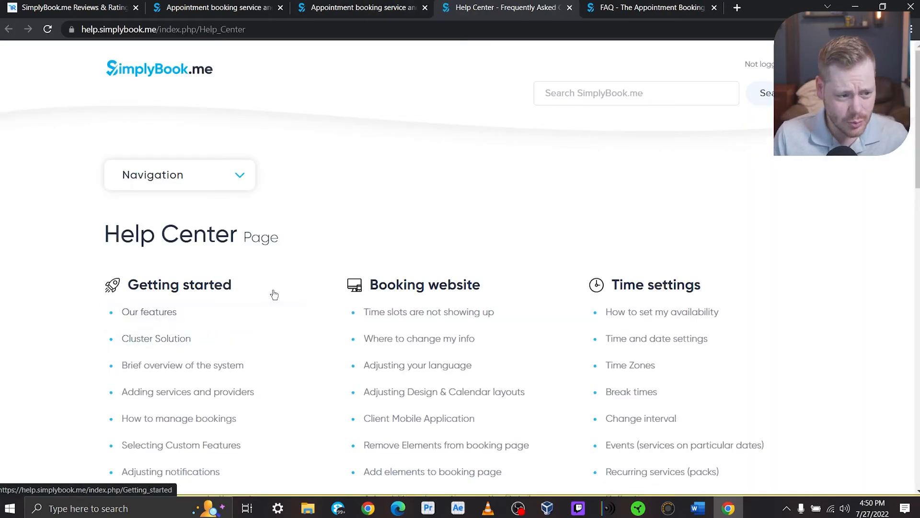
scroll(264, 311, "down", 1)
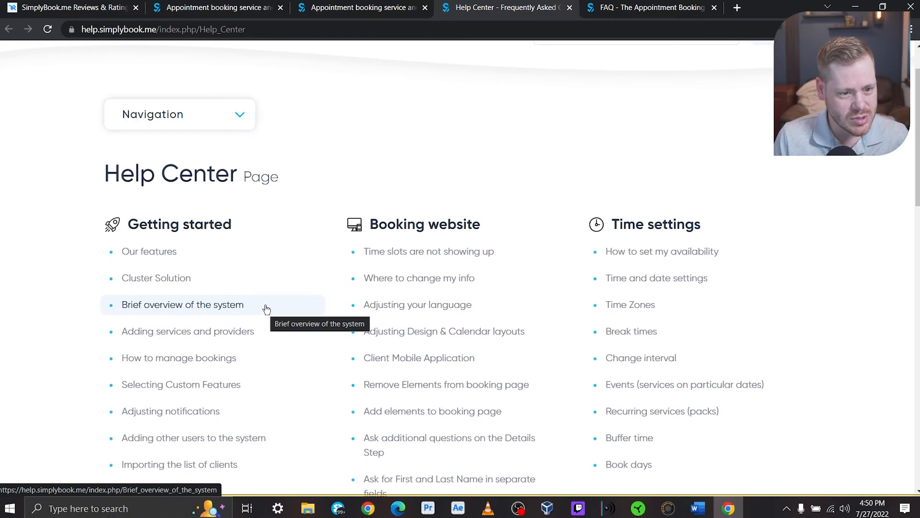
scroll(283, 319, "down", 10)
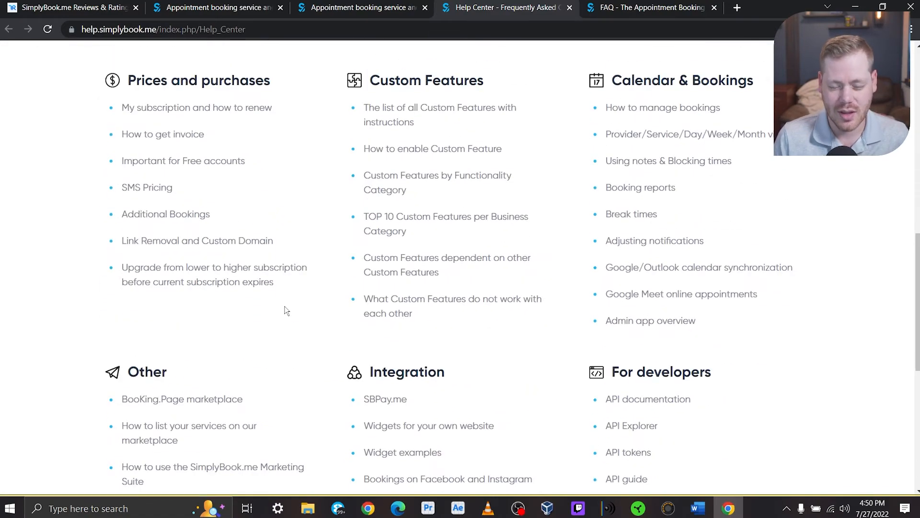
scroll(285, 314, "down", 3)
scroll(285, 308, "down", 4)
scroll(285, 307, "up", 18)
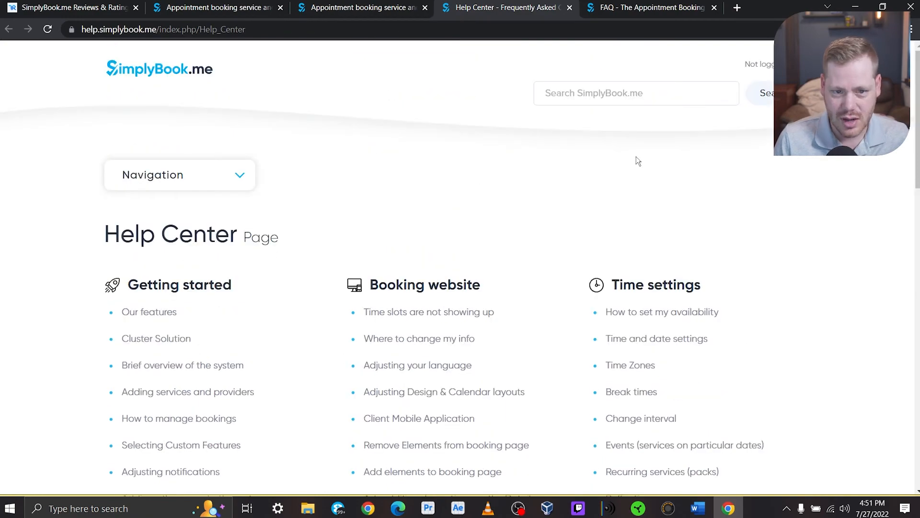
scroll(635, 160, "down", 6)
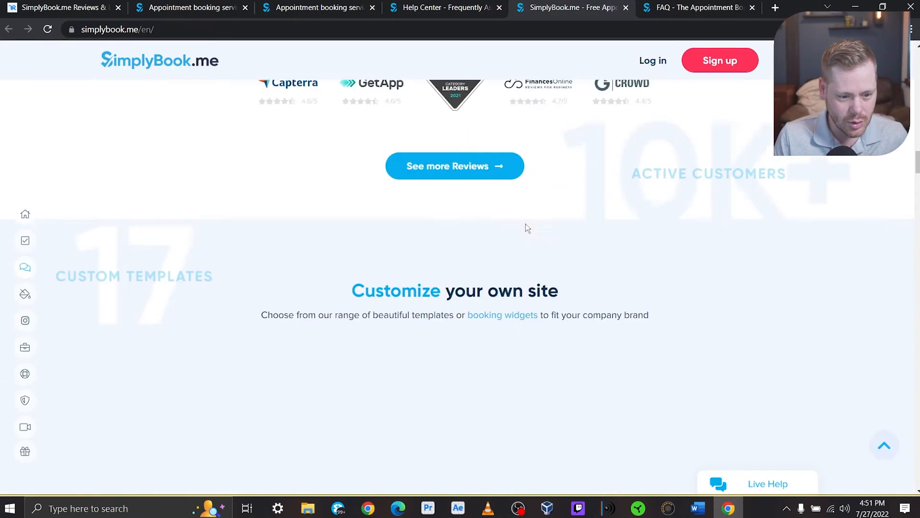
scroll(526, 226, "down", 5)
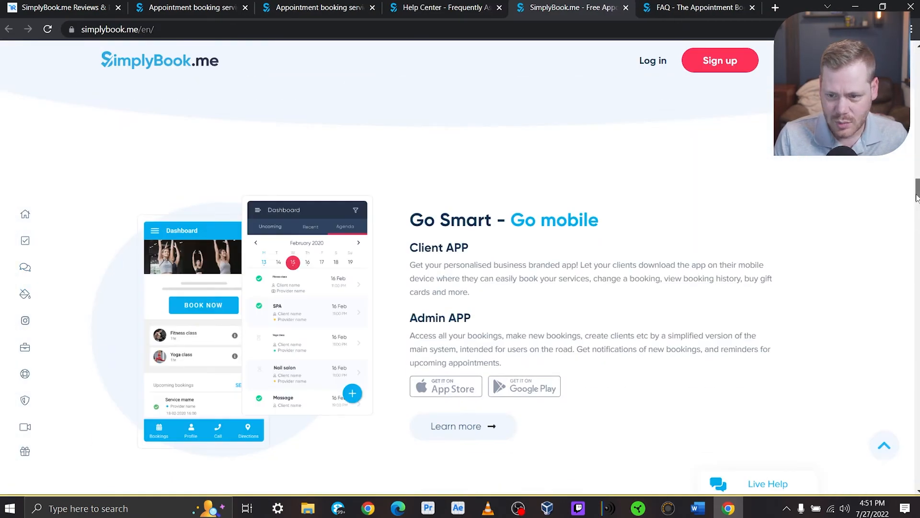
- View the Contact Us page from the footer's Contacts link, then close the Contact Us and FAQ tabs
left_click_drag(917, 197, 916, 479)
left_click(559, 267)
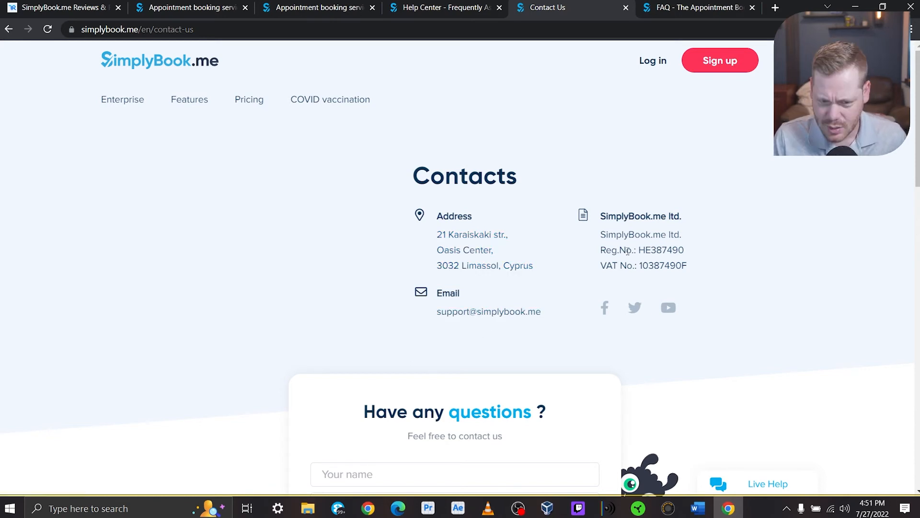
scroll(563, 275, "down", 7)
scroll(518, 192, "up", 3)
scroll(545, 249, "down", 9)
scroll(545, 249, "down", 6)
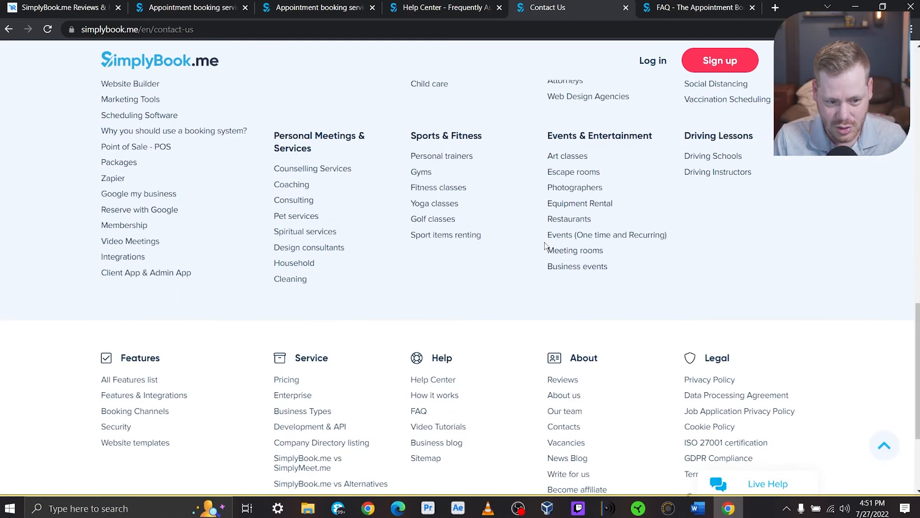
scroll(545, 249, "up", 15)
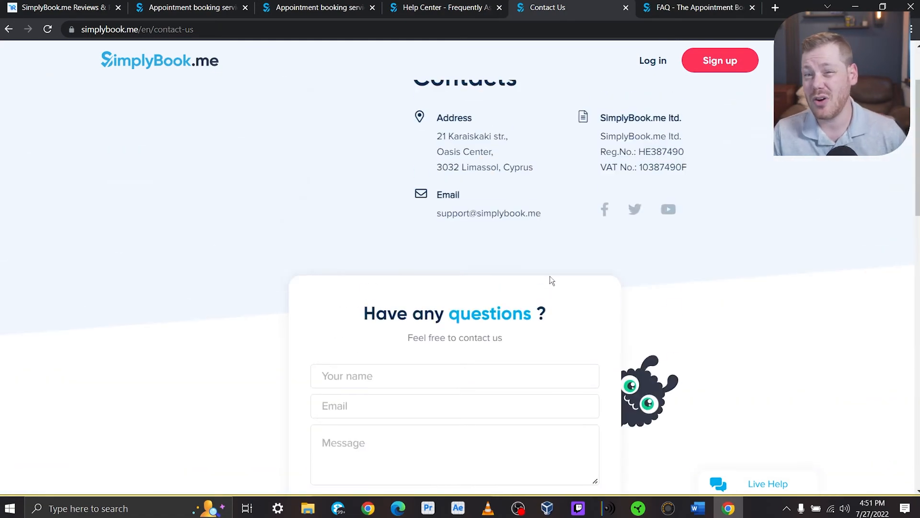
scroll(551, 272, "up", 2)
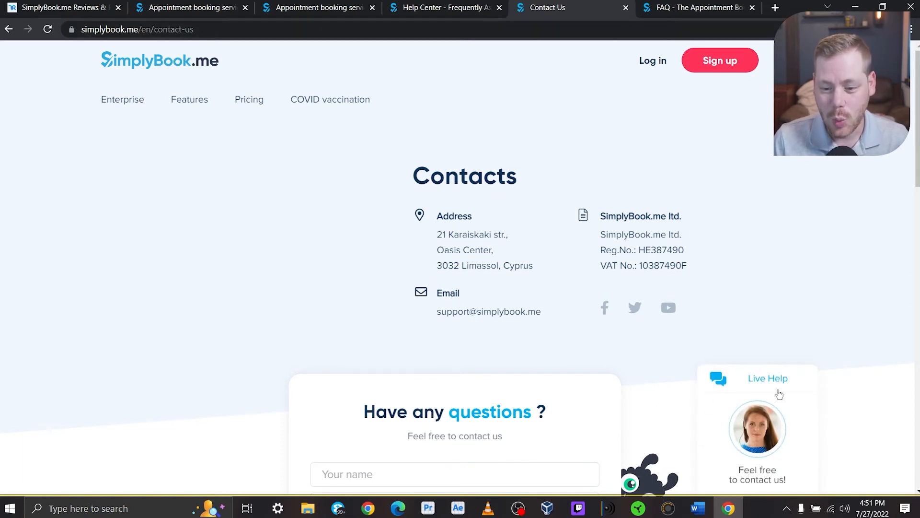
left_click(626, 8)
left_click(627, 8)
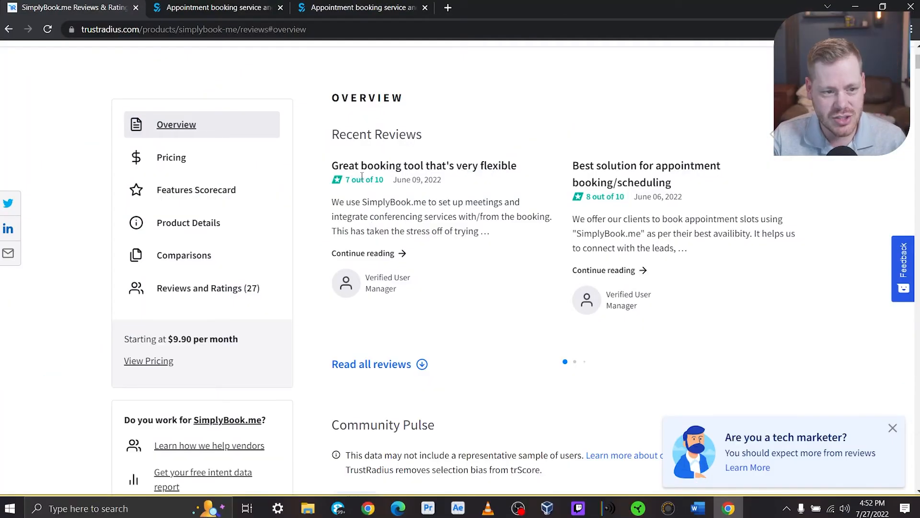
- Scroll to the Community Pulse's Review Scores and Reviewer Sentiment panels (18 positive, 1 negative)
scroll(293, 196, "down", 6)
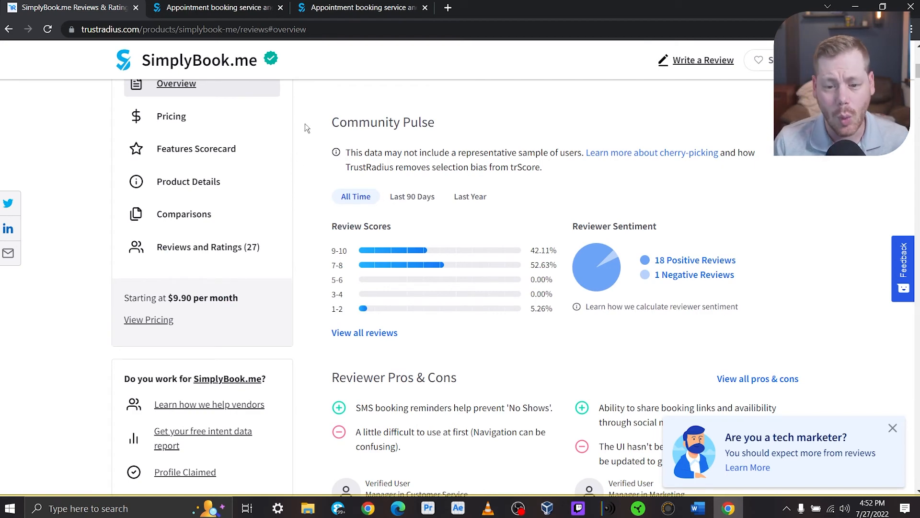
scroll(336, 154, "down", 3)
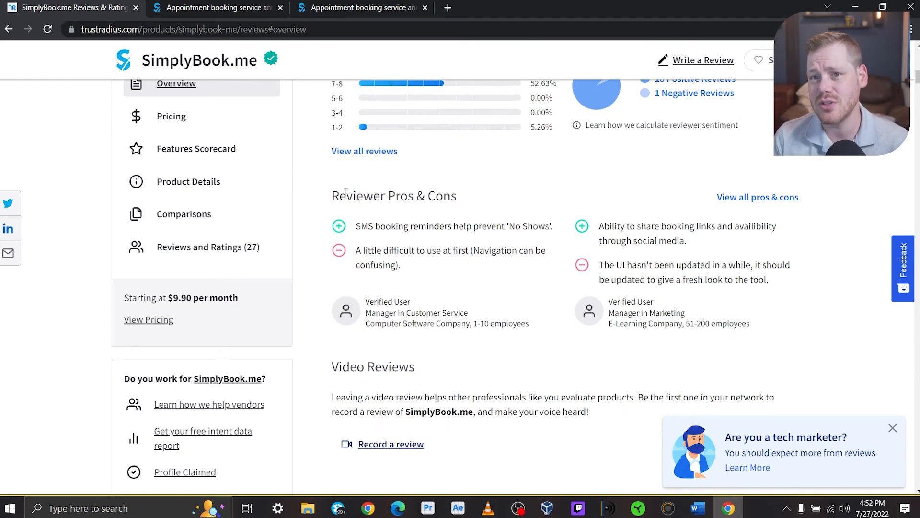
scroll(352, 187, "up", 1)
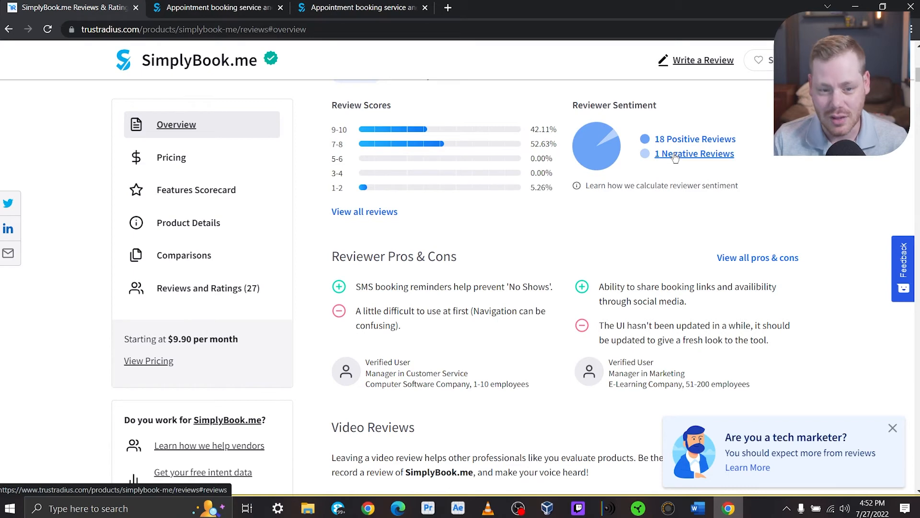
- Filter to the 1 negative review and open it on its own page
left_click(675, 159)
scroll(624, 240, "down", 5)
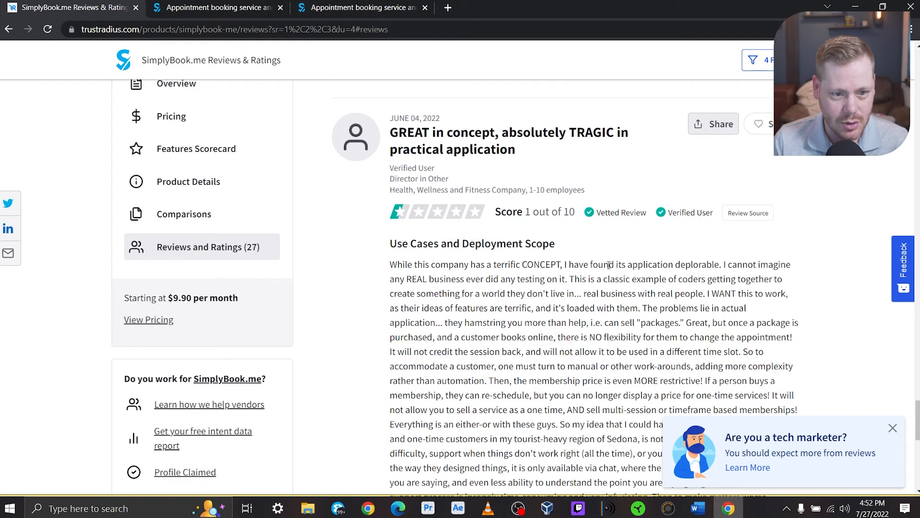
scroll(609, 265, "down", 1)
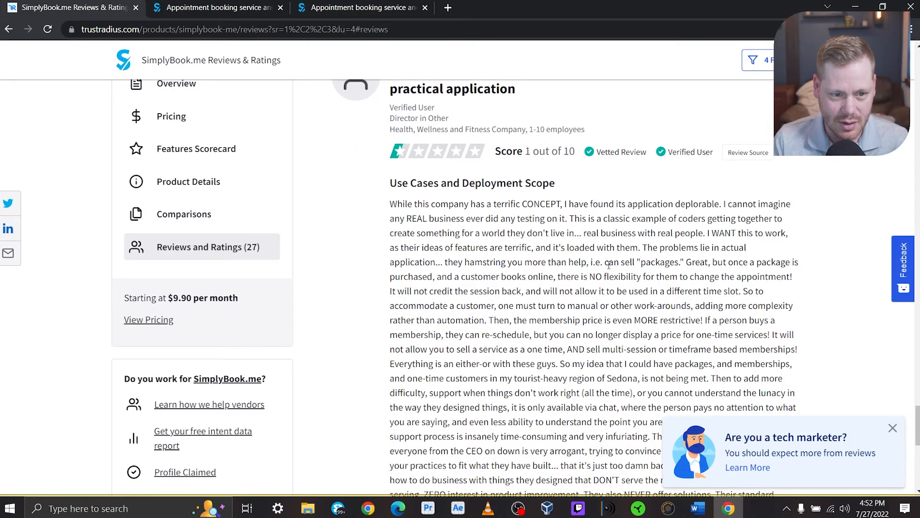
left_click(609, 265)
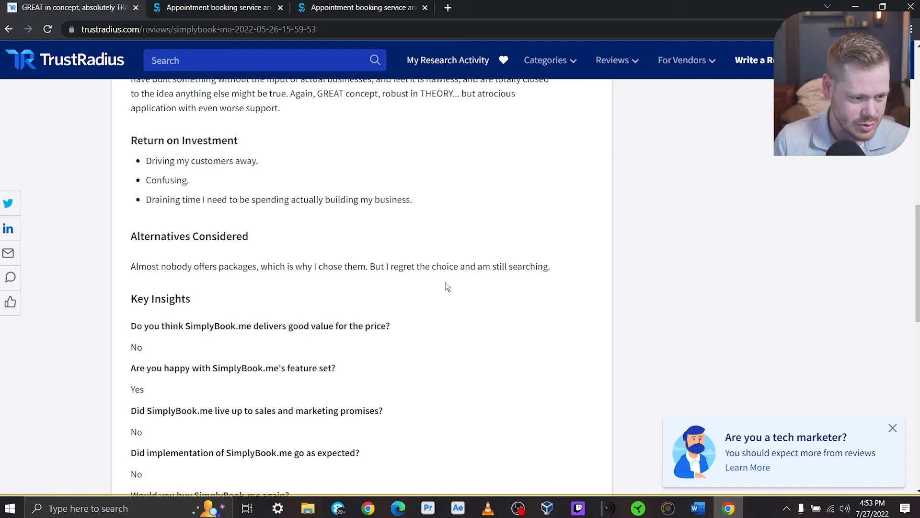
- Read the review, highlighting the packages mention and the sentence 'This software is RIGID'
left_click_drag(219, 266, 231, 266)
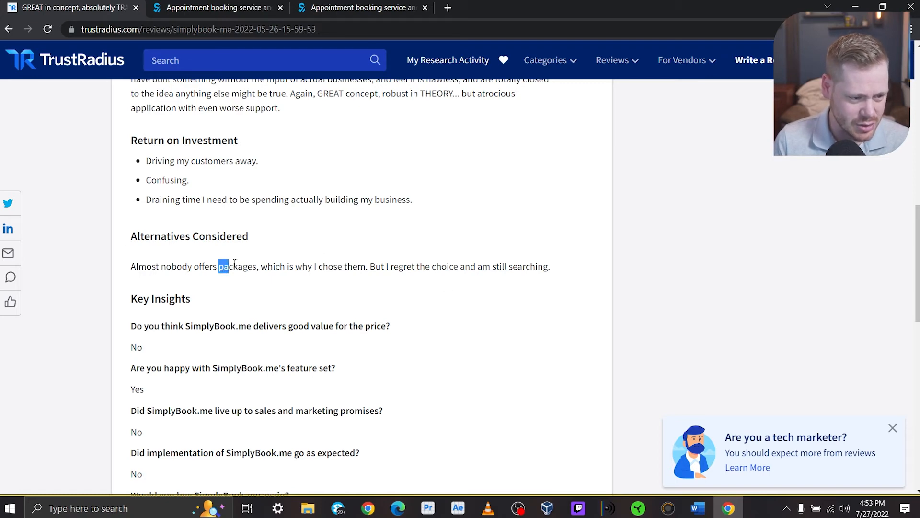
left_click(198, 330)
scroll(396, 292, "down", 1)
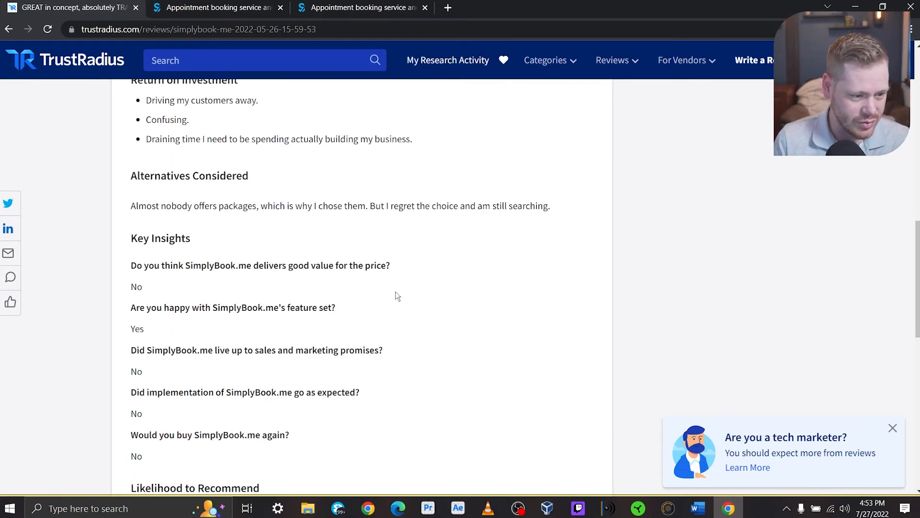
scroll(388, 298, "down", 2)
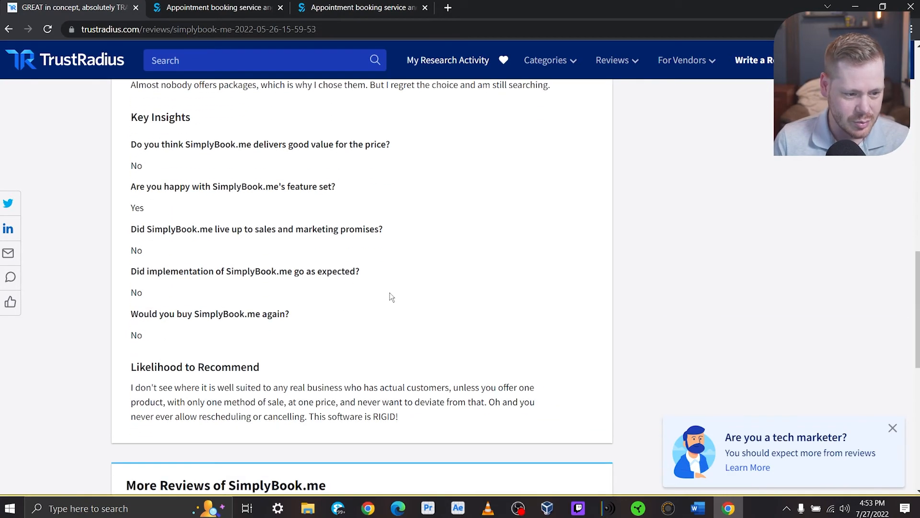
scroll(401, 285, "down", 3)
left_click_drag(398, 236, 309, 235)
left_click(313, 236)
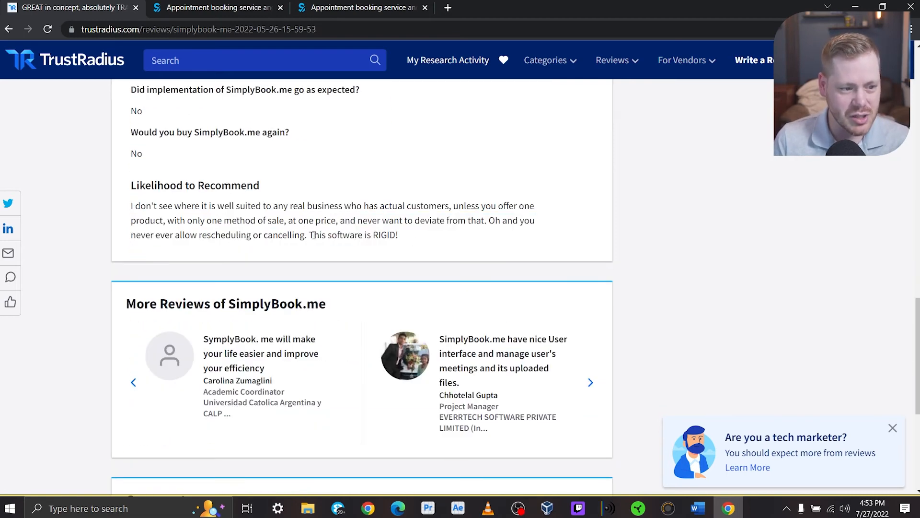
left_click_drag(396, 235, 308, 235)
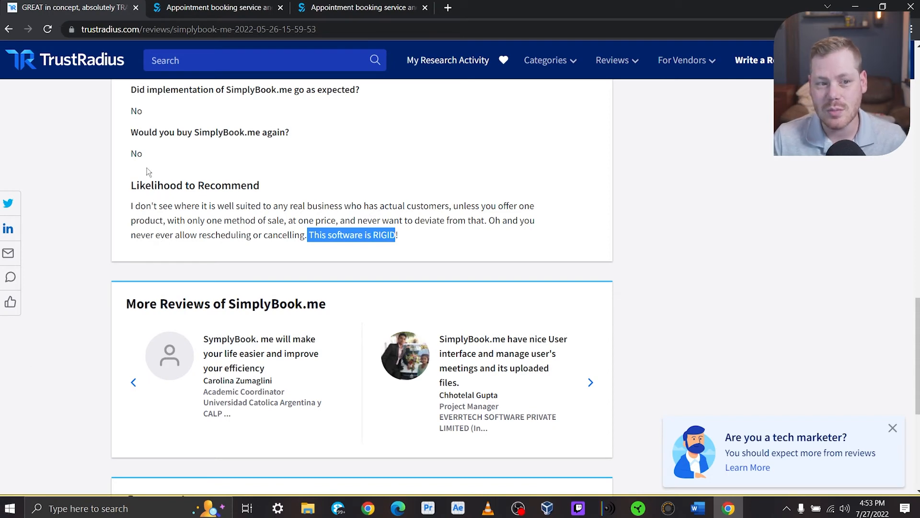
scroll(148, 172, "up", 3)
left_click(188, 247)
- Dismiss the sign-up popup and go back to the SimplyBook.me reviews page
scroll(205, 243, "up", 6)
scroll(258, 243, "up", 3)
scroll(258, 243, "up", 2)
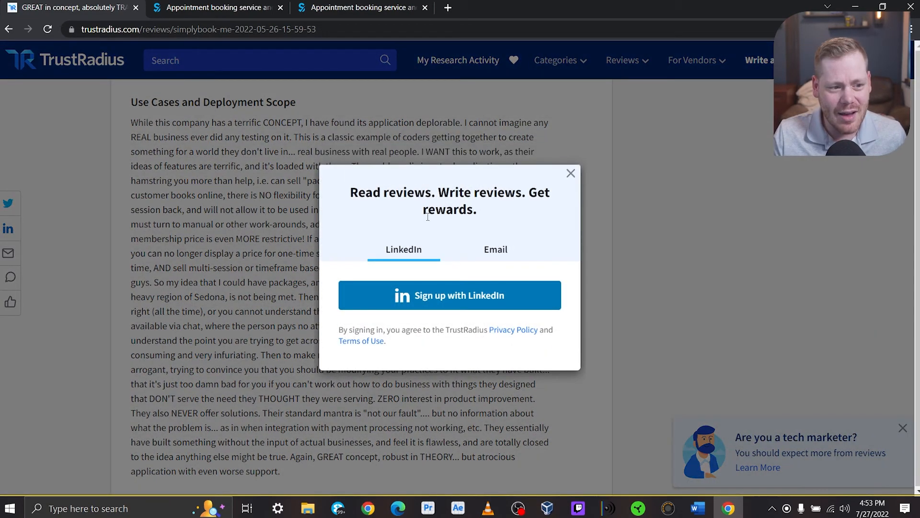
left_click(570, 173)
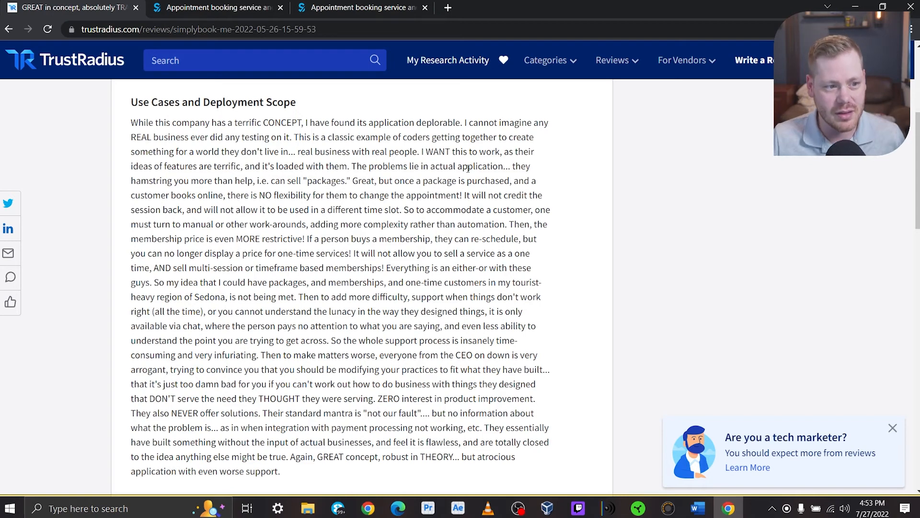
scroll(419, 220, "down", 3)
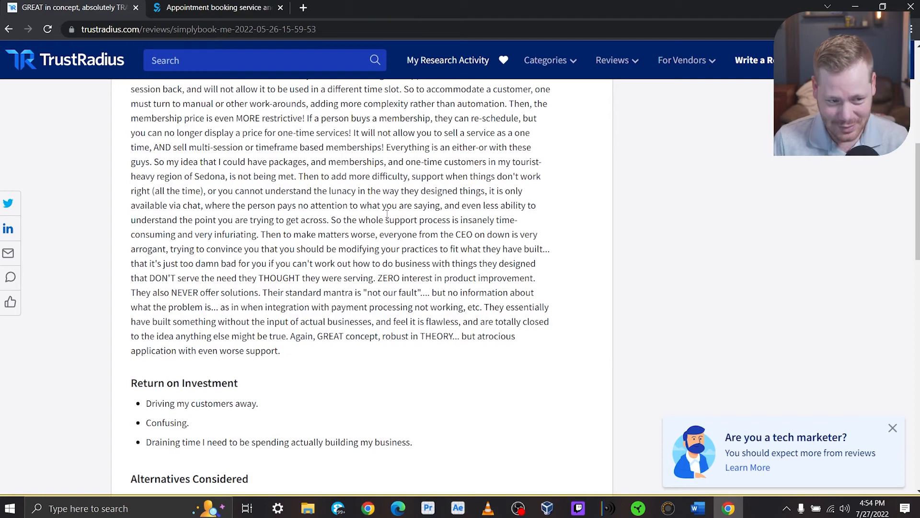
scroll(337, 185, "up", 7)
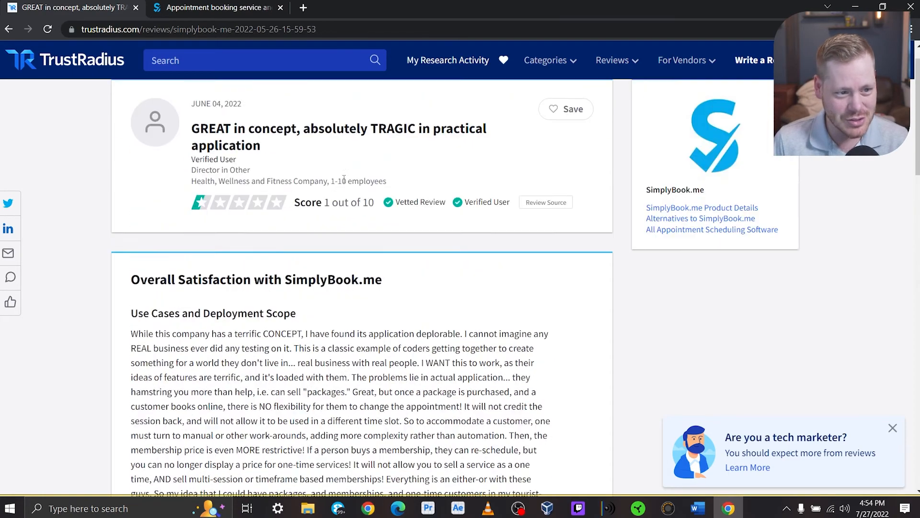
left_click(316, 94)
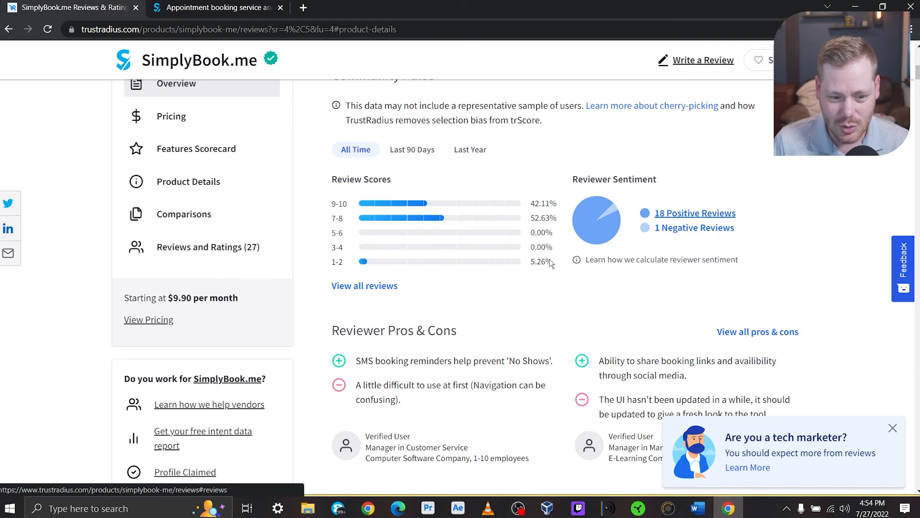
- Jump to Reviews and Ratings and highlight the Google Calendar integration pro
left_click(635, 237)
scroll(437, 288, "down", 4)
scroll(436, 288, "down", 5)
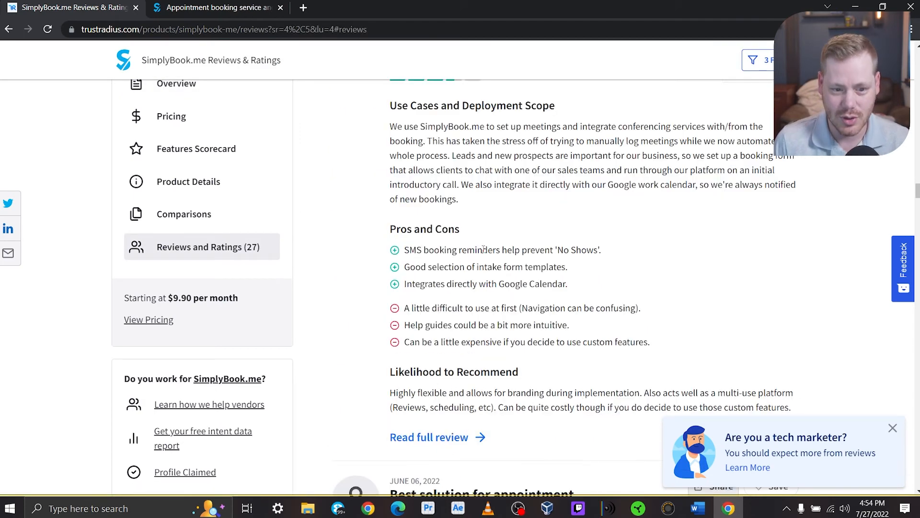
scroll(371, 261, "down", 1)
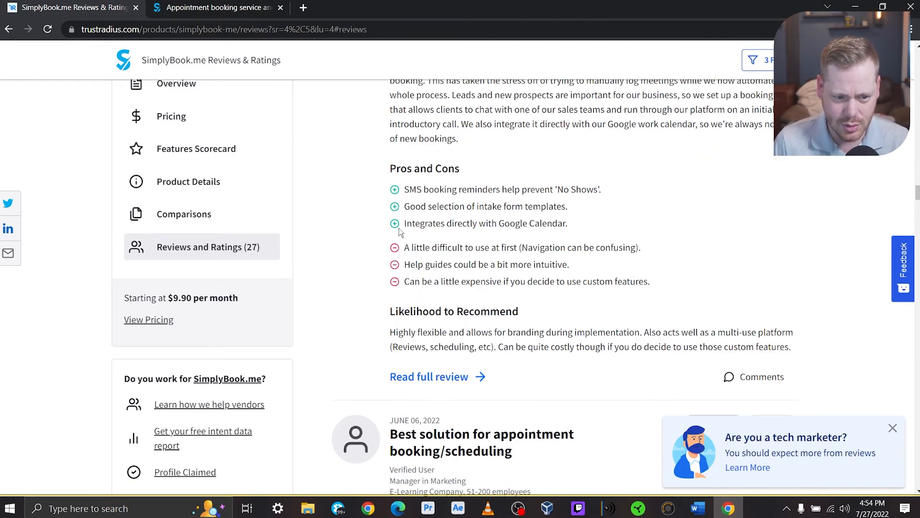
scroll(399, 234, "down", 1)
left_click_drag(433, 164, 472, 163)
left_click_drag(562, 162, 503, 162)
left_click(558, 159)
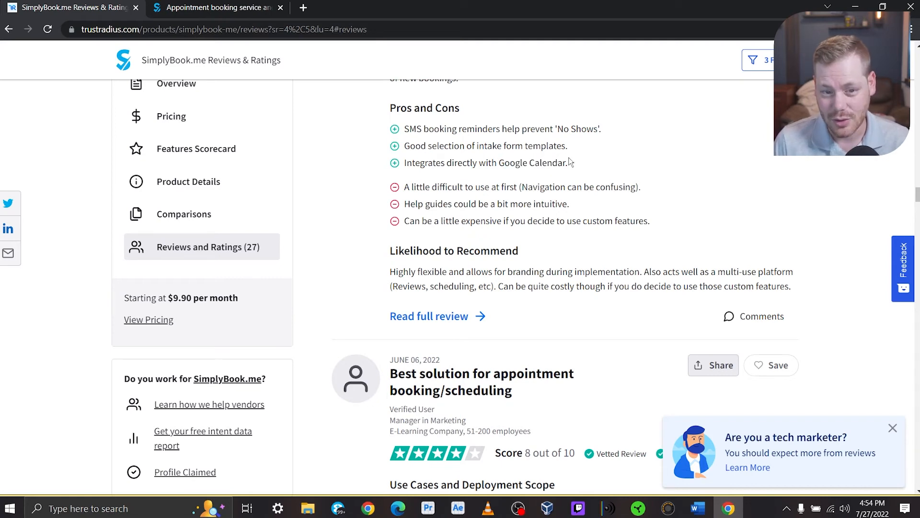
left_click_drag(566, 163, 498, 163)
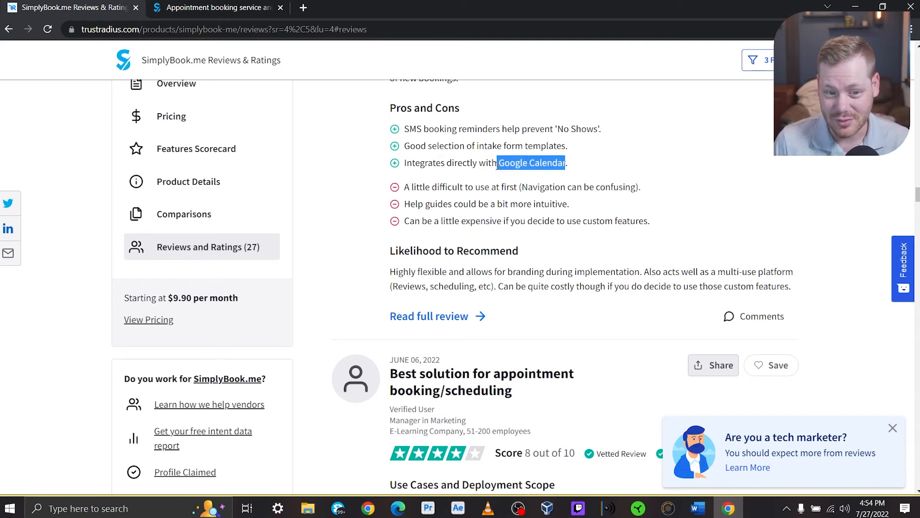
left_click(464, 196)
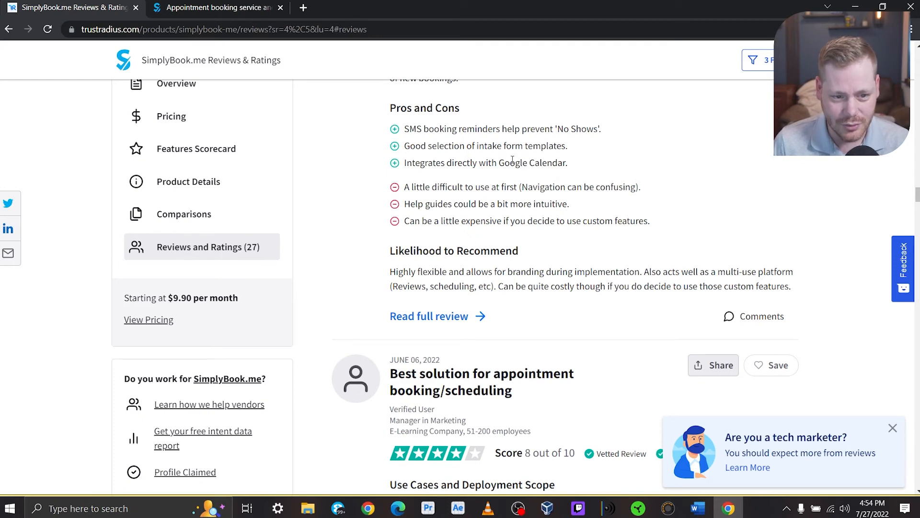
- Highlight the unintuitive help guides con and the customer management, social media and API pros
scroll(530, 181, "down", 1)
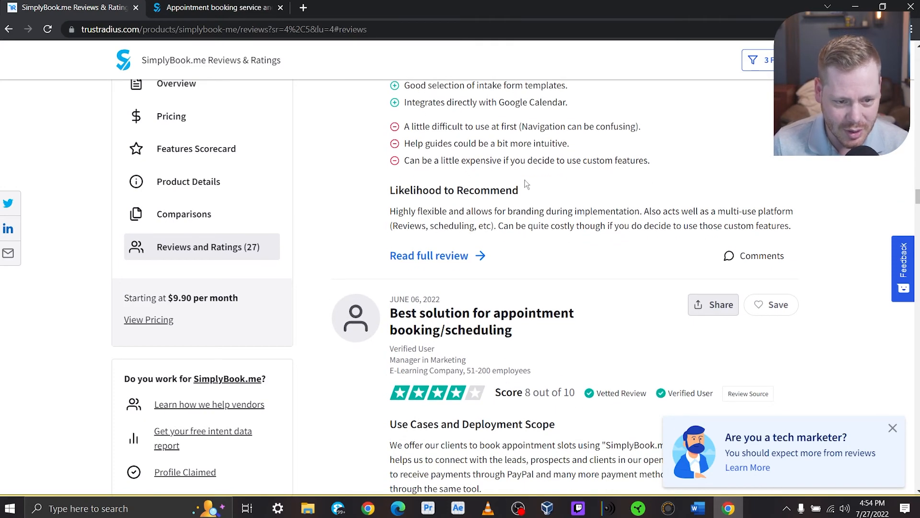
left_click_drag(563, 143, 405, 143)
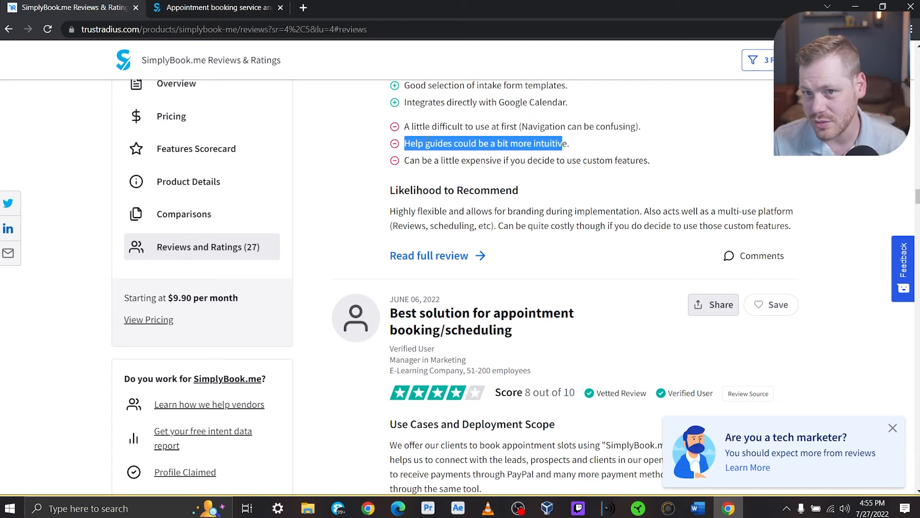
scroll(437, 181, "down", 4)
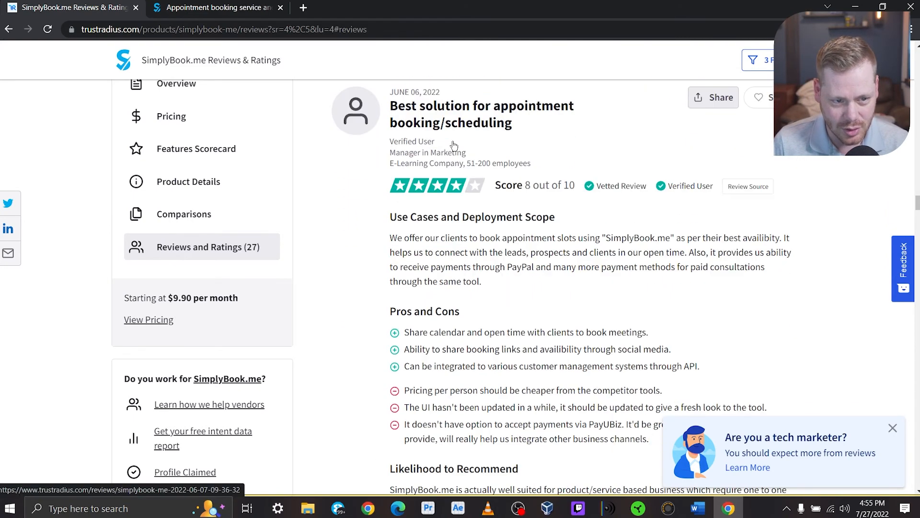
scroll(453, 144, "down", 4)
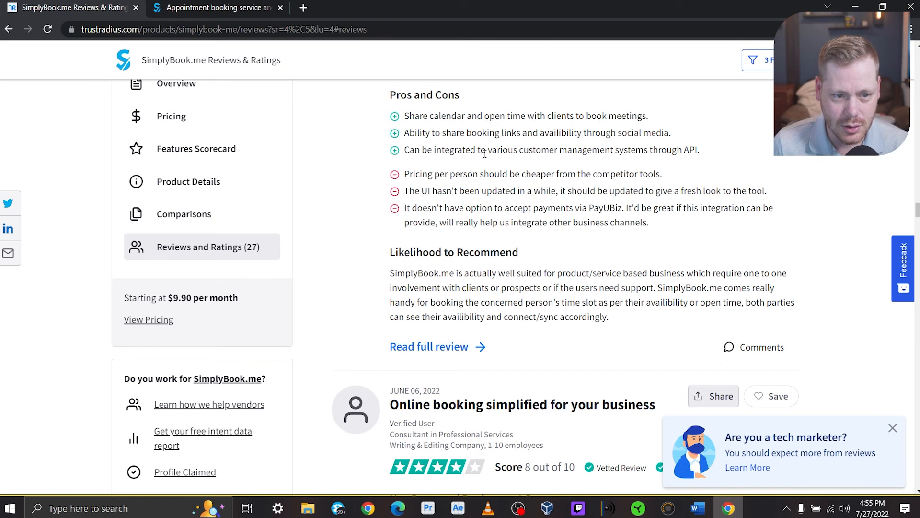
left_click_drag(523, 149, 592, 151)
left_click(679, 155)
left_click_drag(703, 151, 569, 130)
left_click(441, 212)
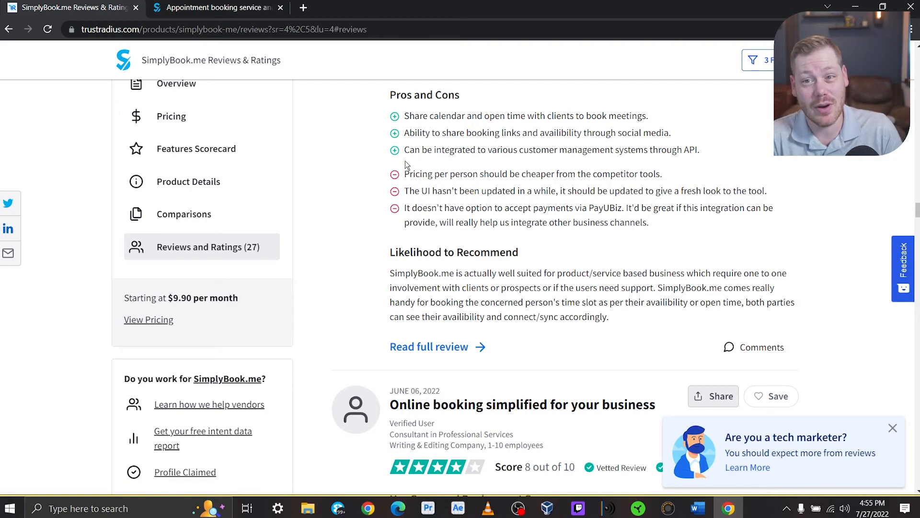
- Scroll through further positive reviews such as 'Fantastic scheduling software at a great price!'
scroll(404, 160, "down", 15)
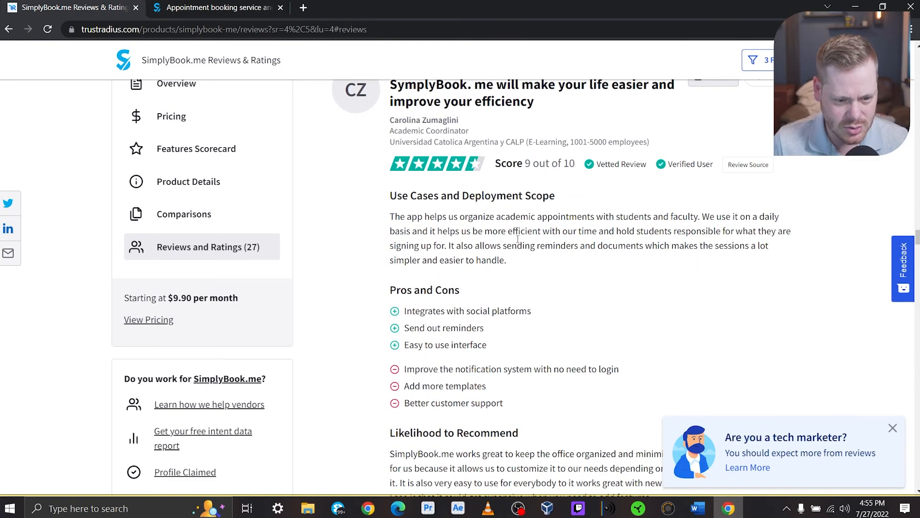
scroll(518, 238, "down", 15)
scroll(517, 240, "down", 14)
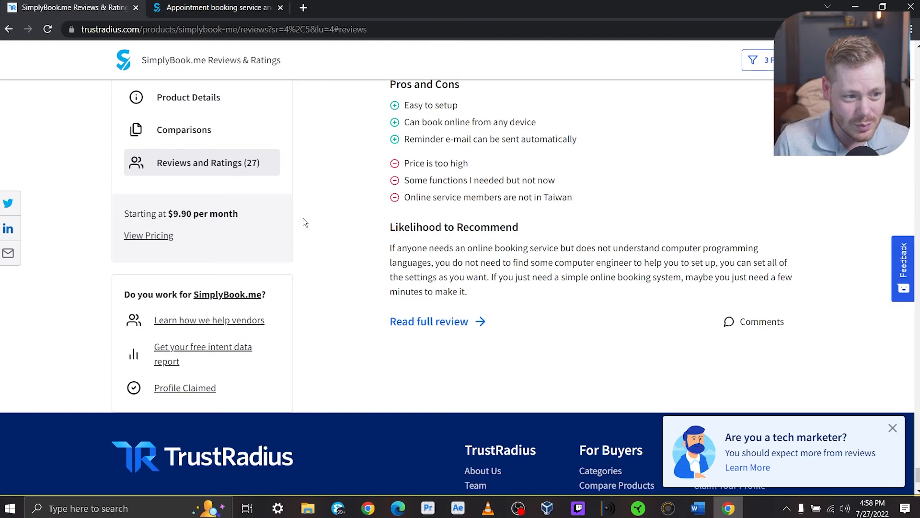
scroll(358, 204, "up", 10)
scroll(354, 203, "up", 20)
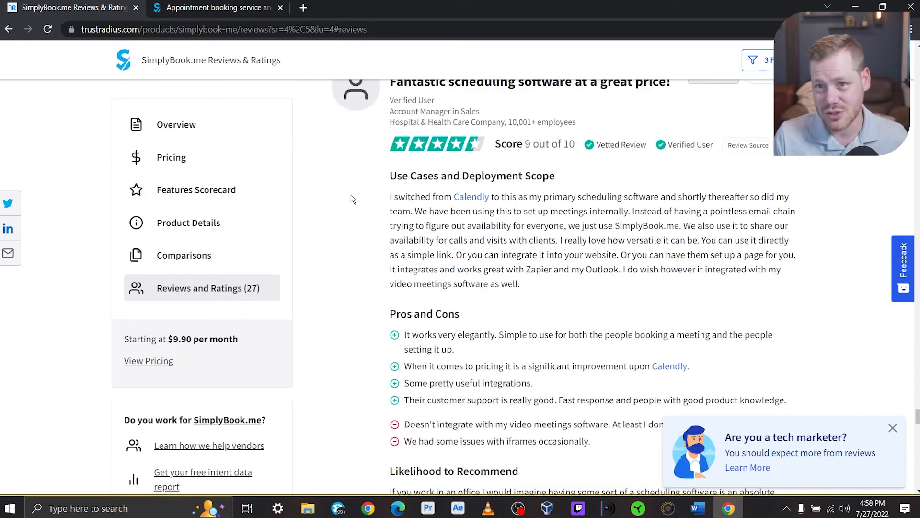
scroll(295, 260, "up", 20)
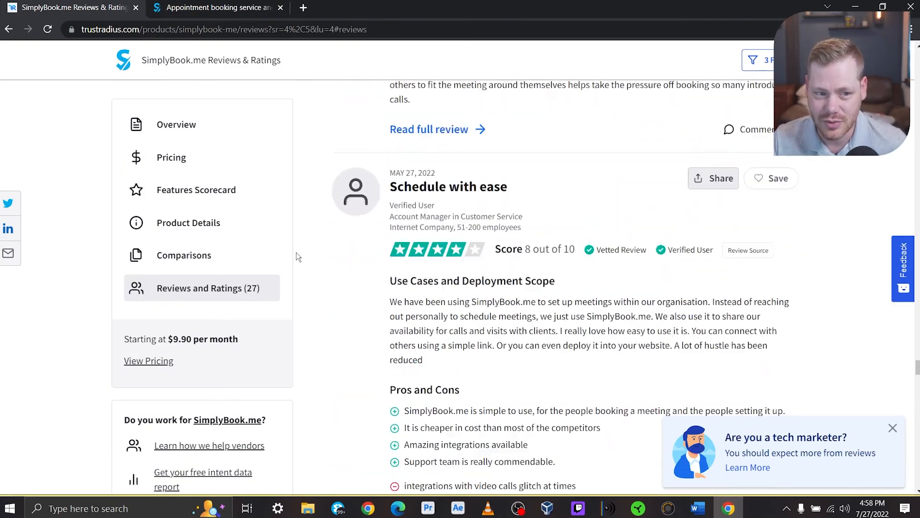
scroll(326, 238, "up", 15)
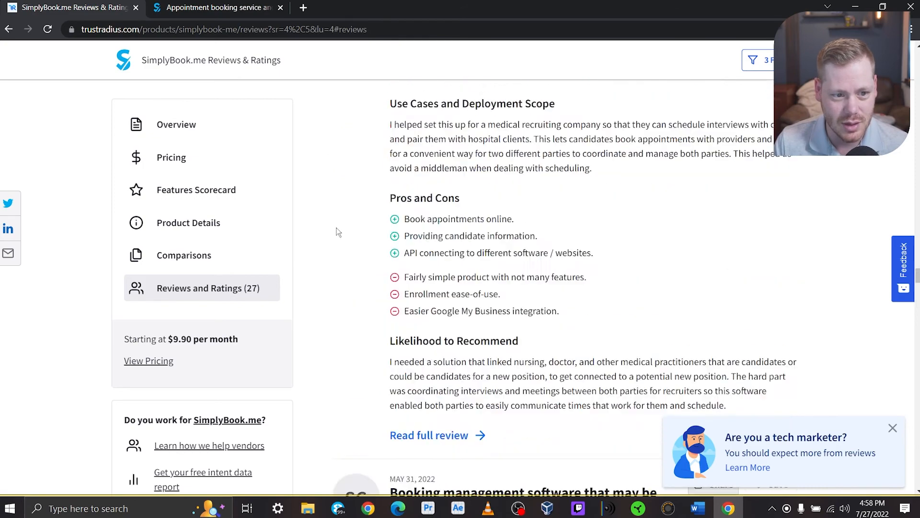